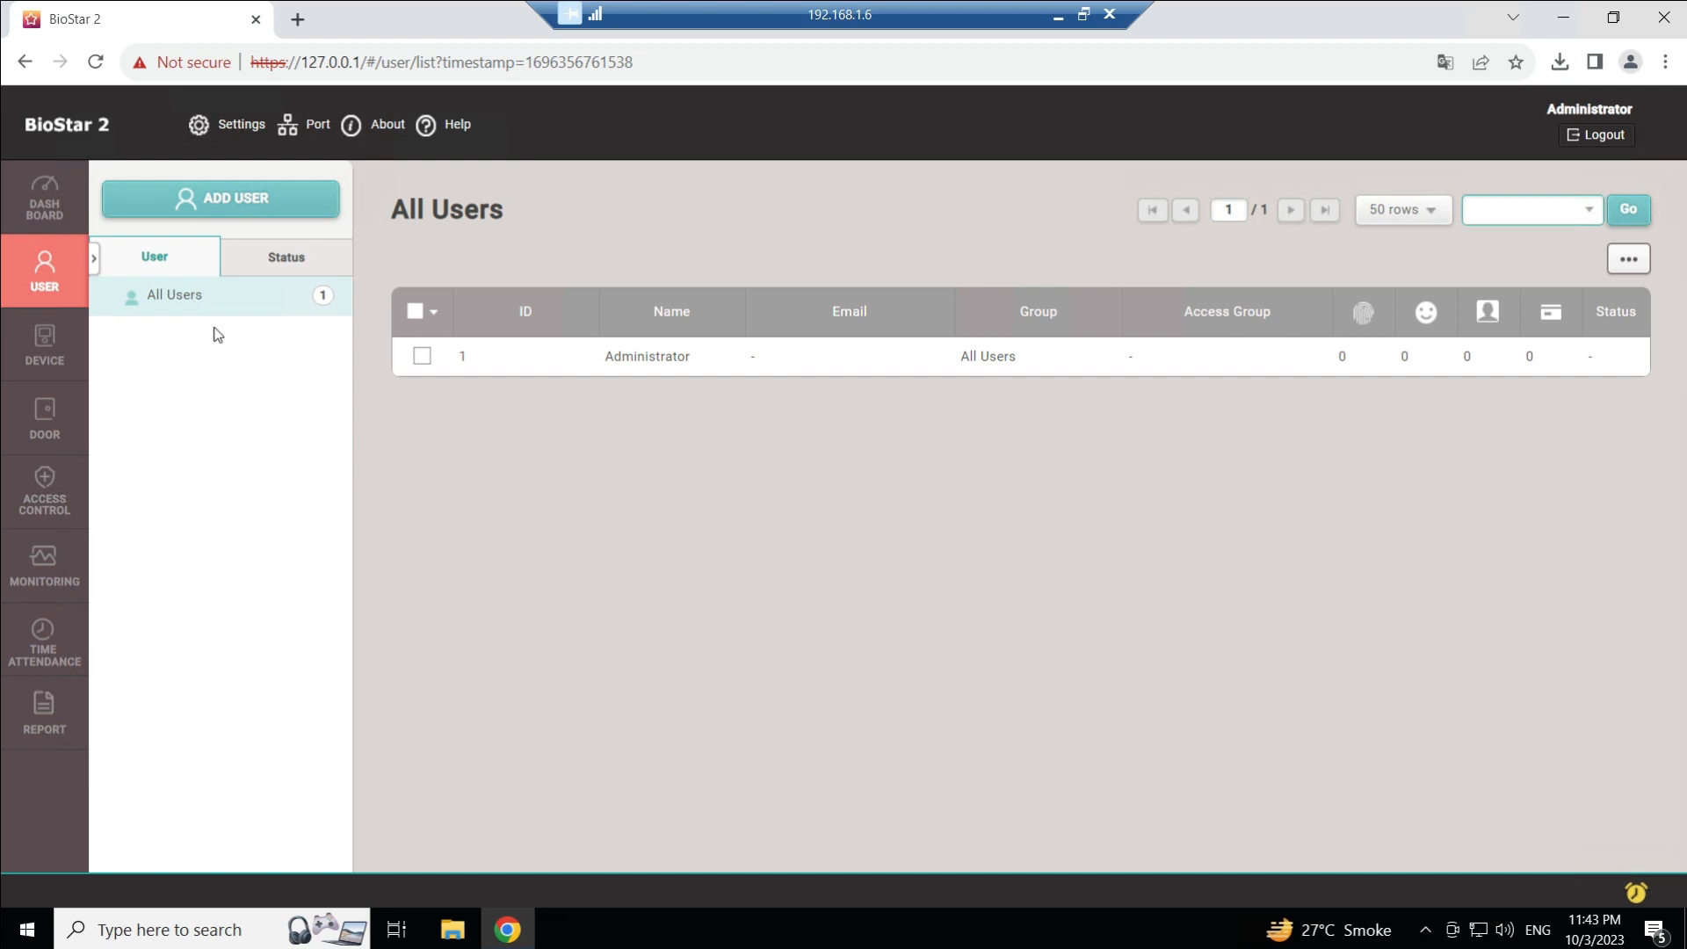
- Export all users in the All Users list to a CSV file
left_click(415, 311)
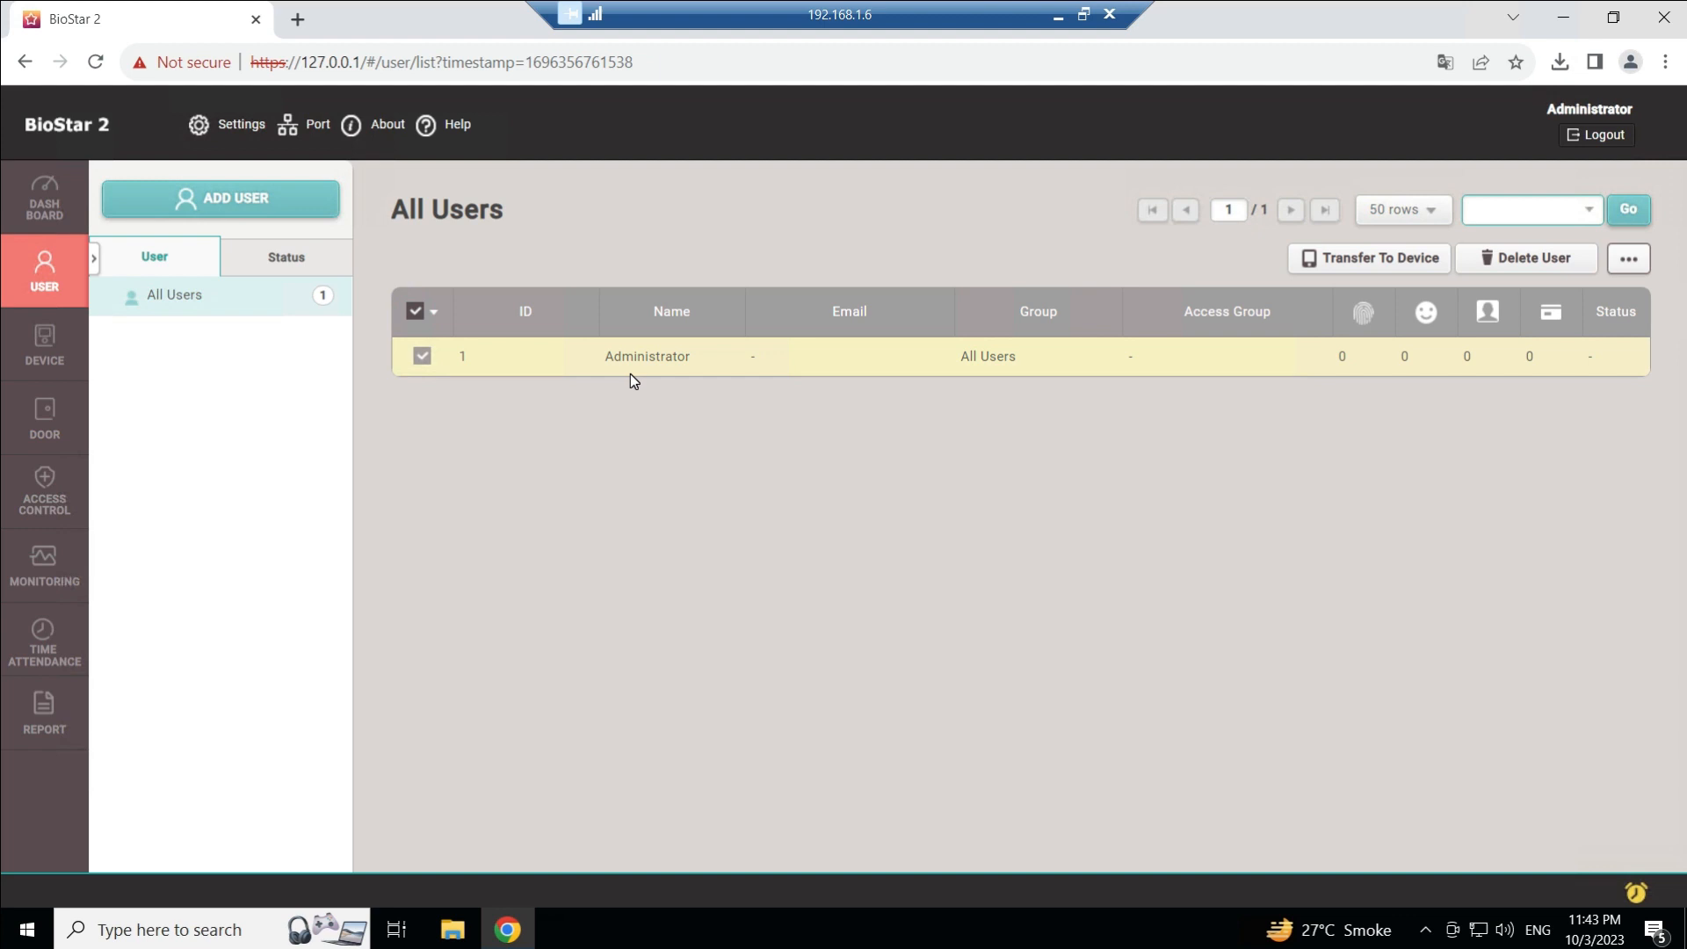
left_click(1628, 260)
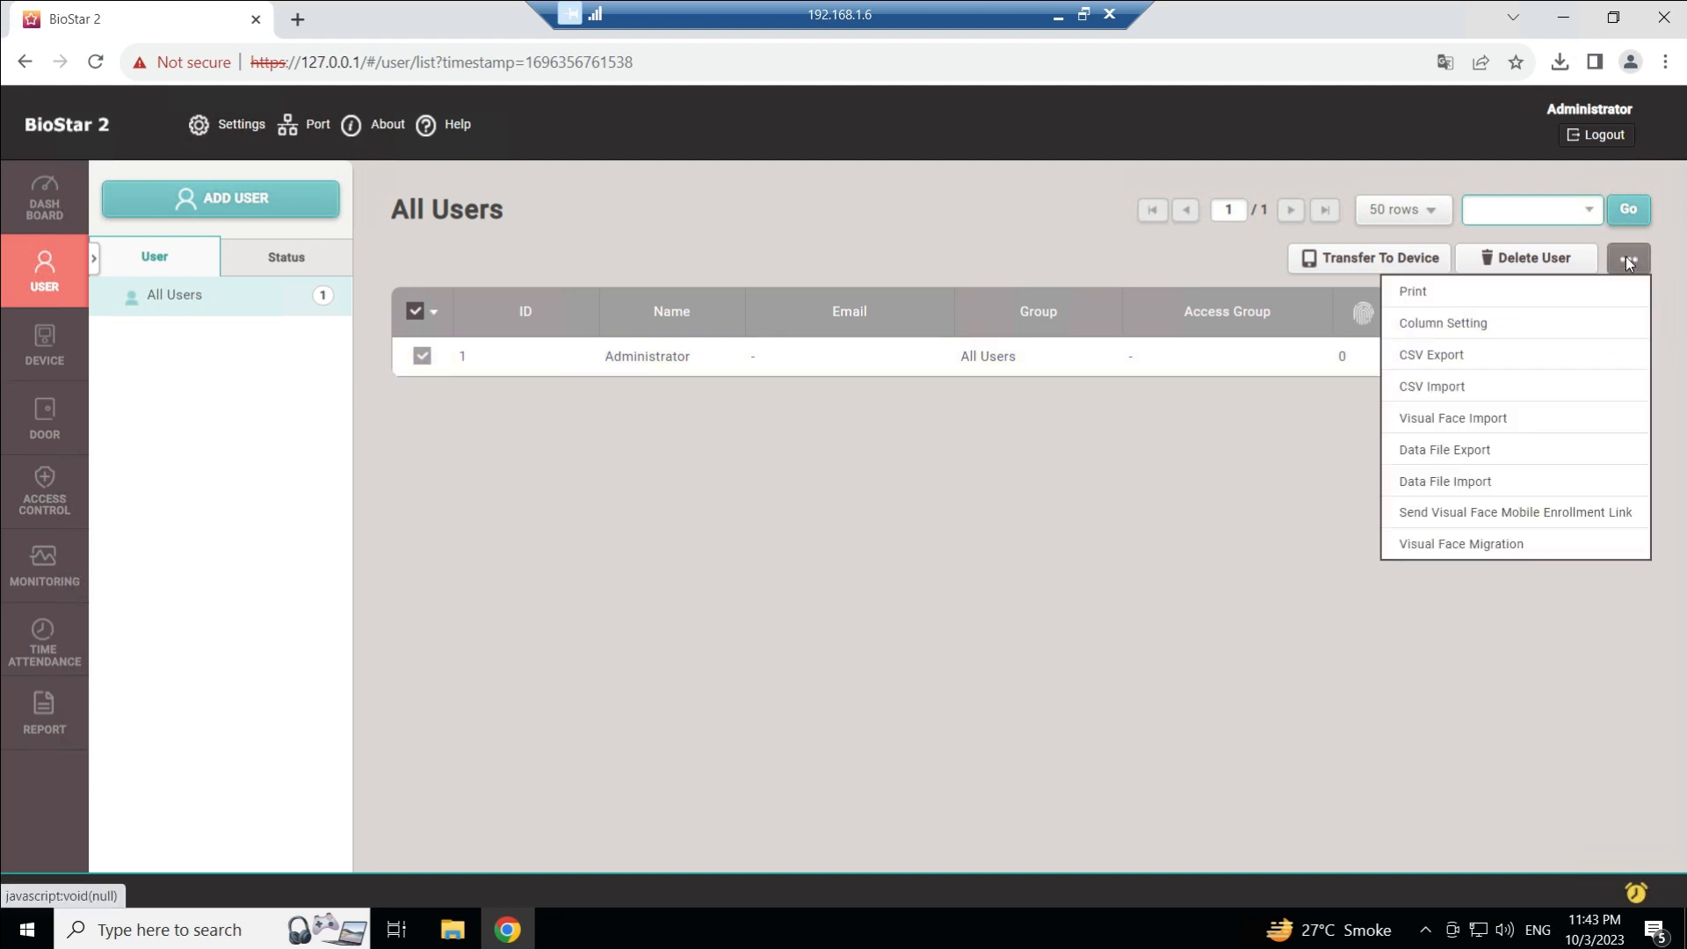
left_click(1431, 357)
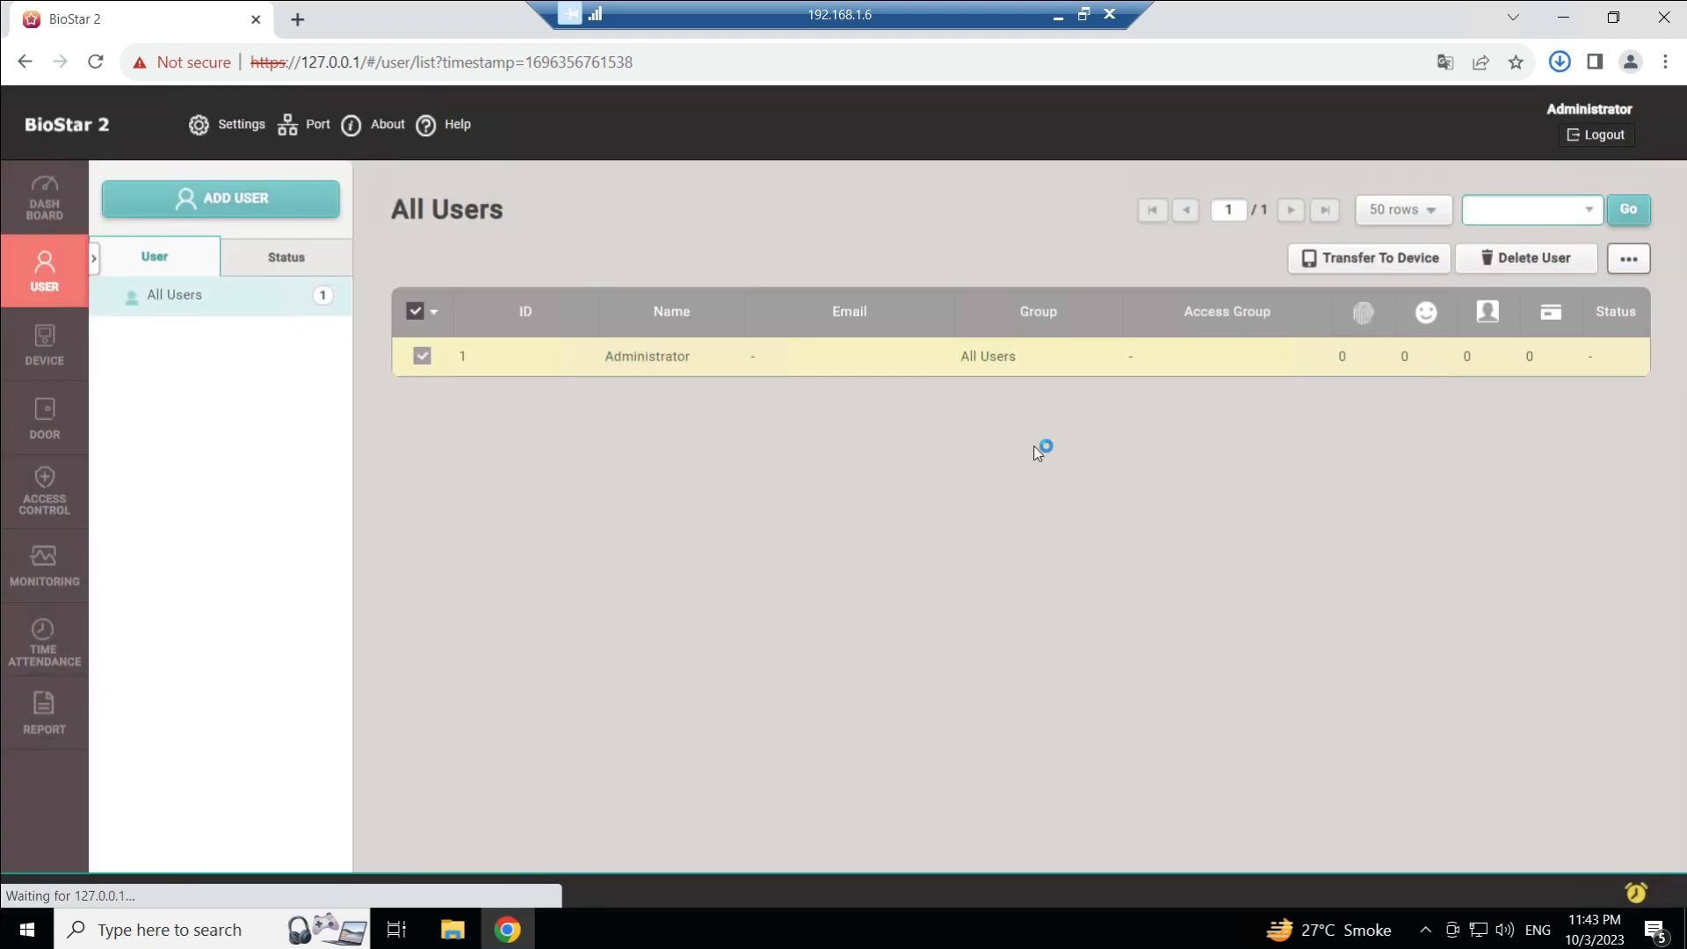
- Show the newly exported user CSV file in its Downloads folder
left_click(1559, 65)
left_click(1335, 136)
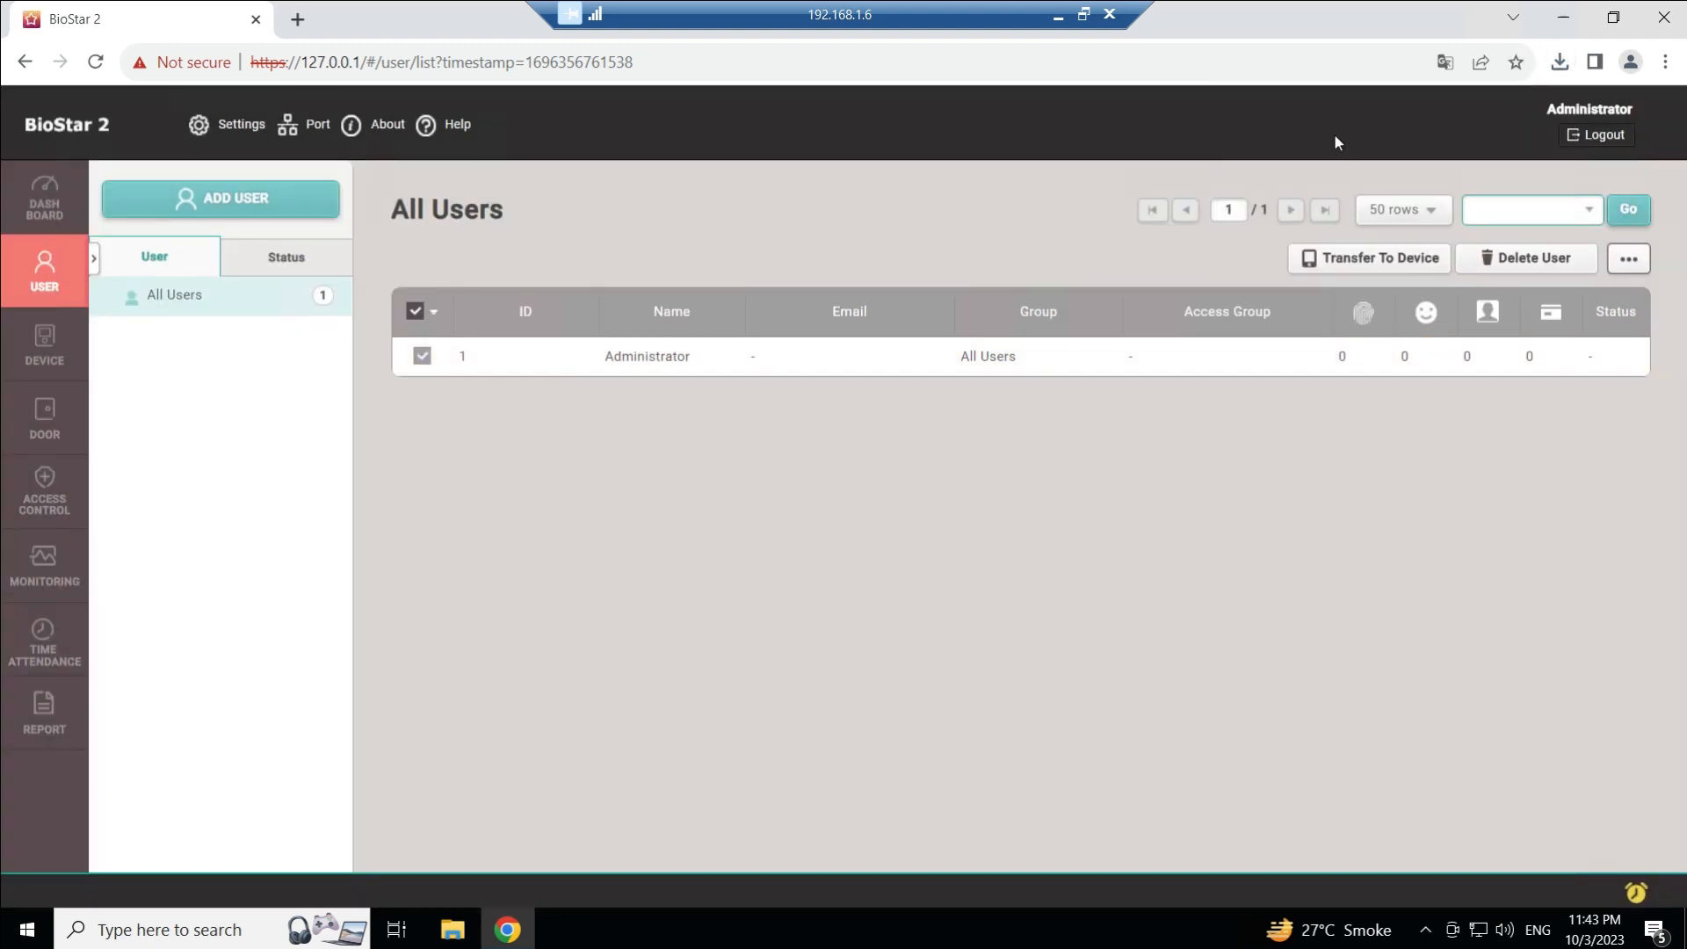
left_click(1559, 63)
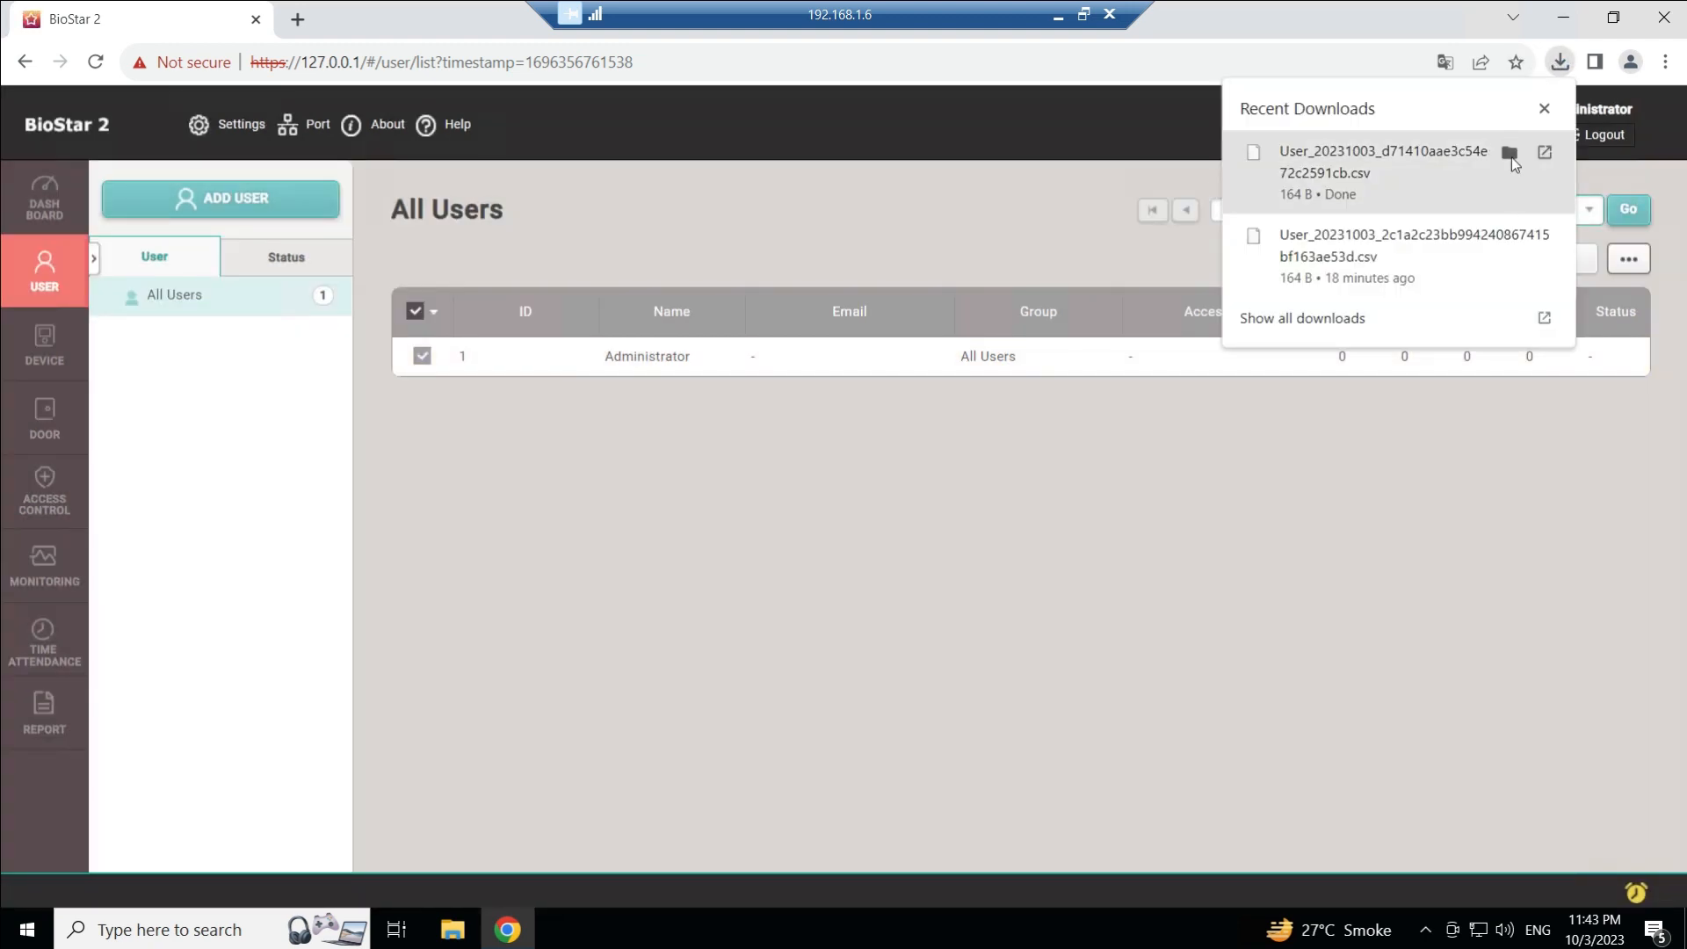
left_click(1510, 155)
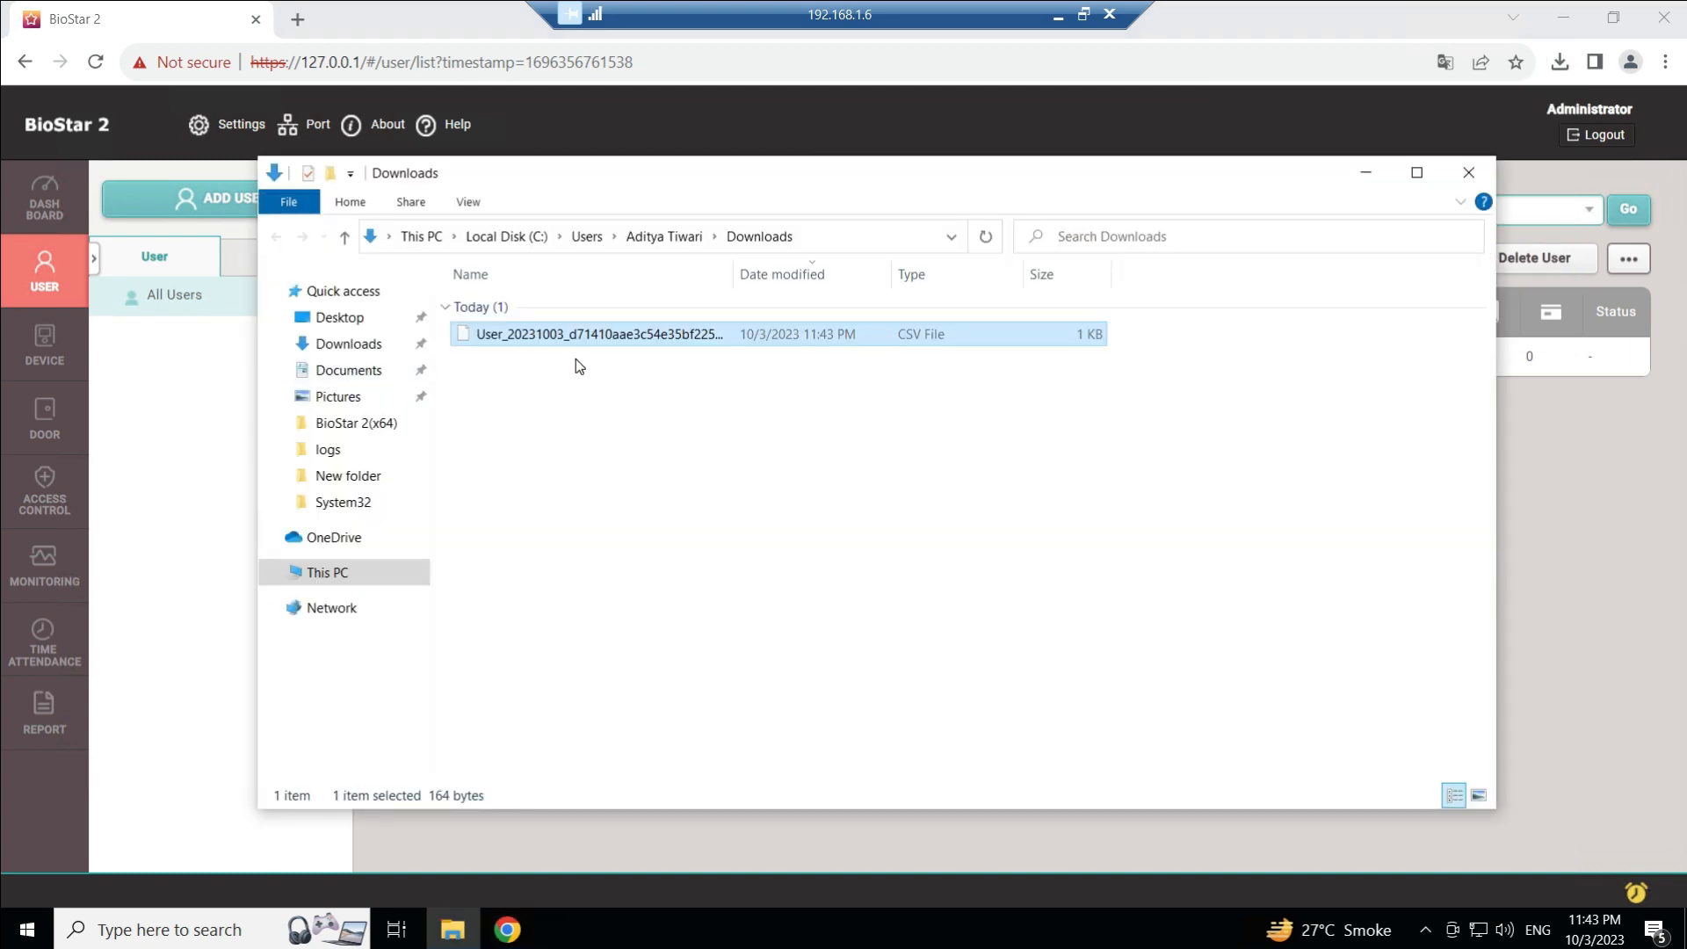
- Leave the remote session, paste the exported user CSV onto the local desktop and open it in Excel
left_click(1058, 15)
key("ctrl+v")
double_click(145, 686)
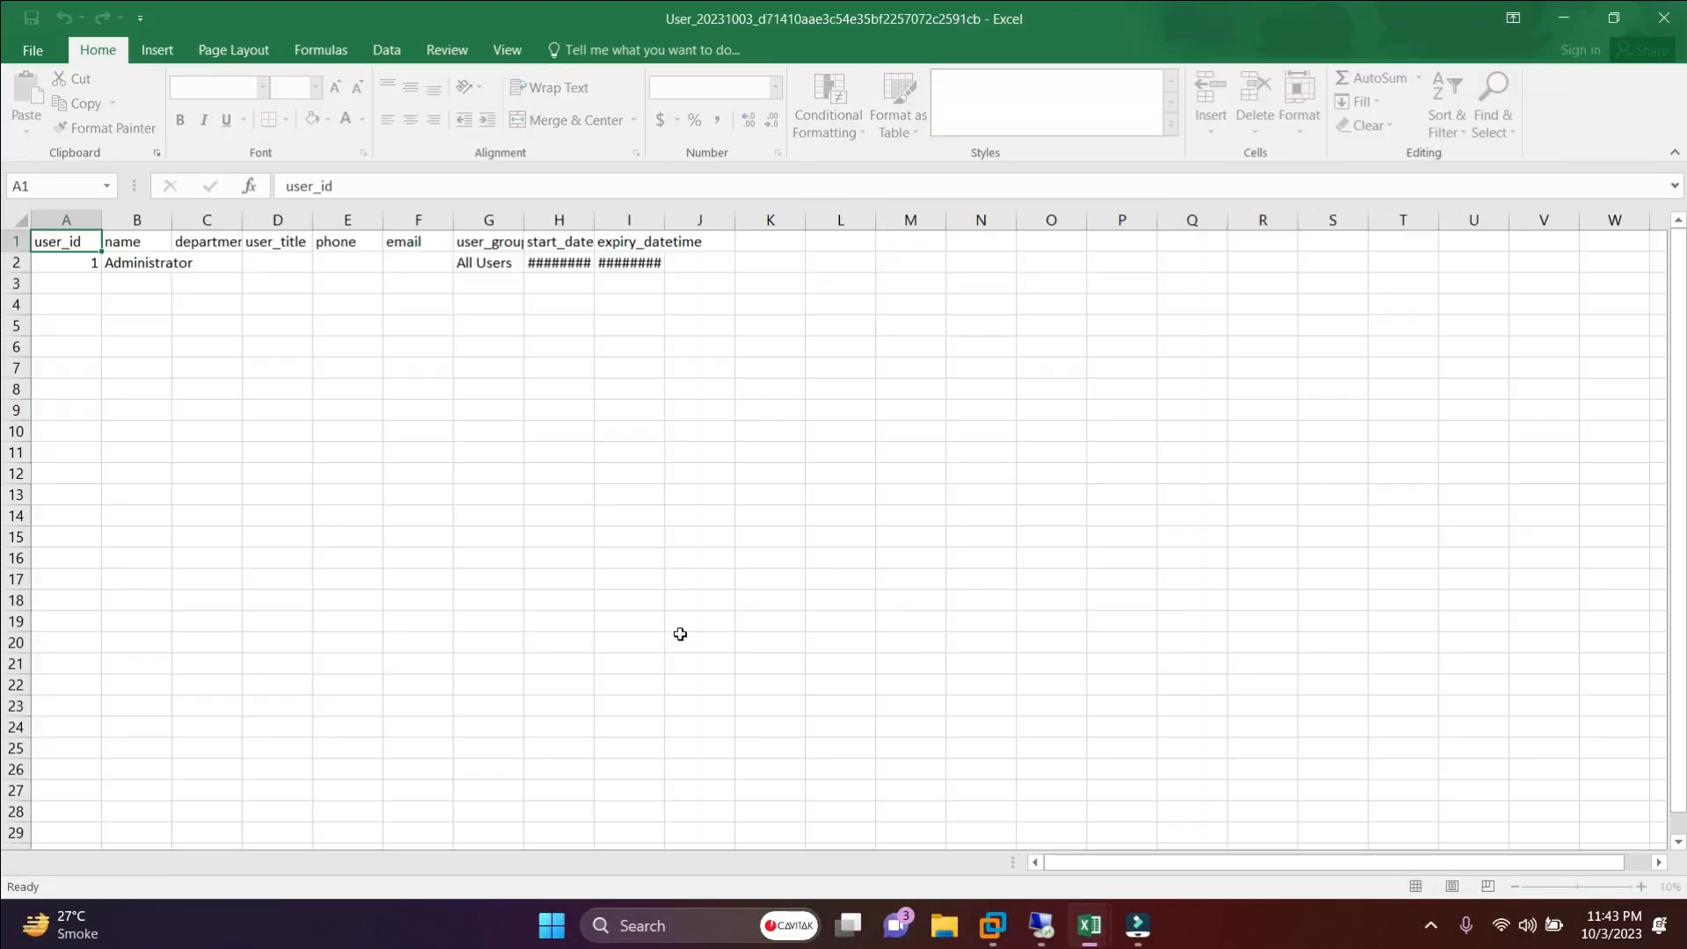
- Auto-fit the width of all columns in the exported user sheet
left_click(18, 214)
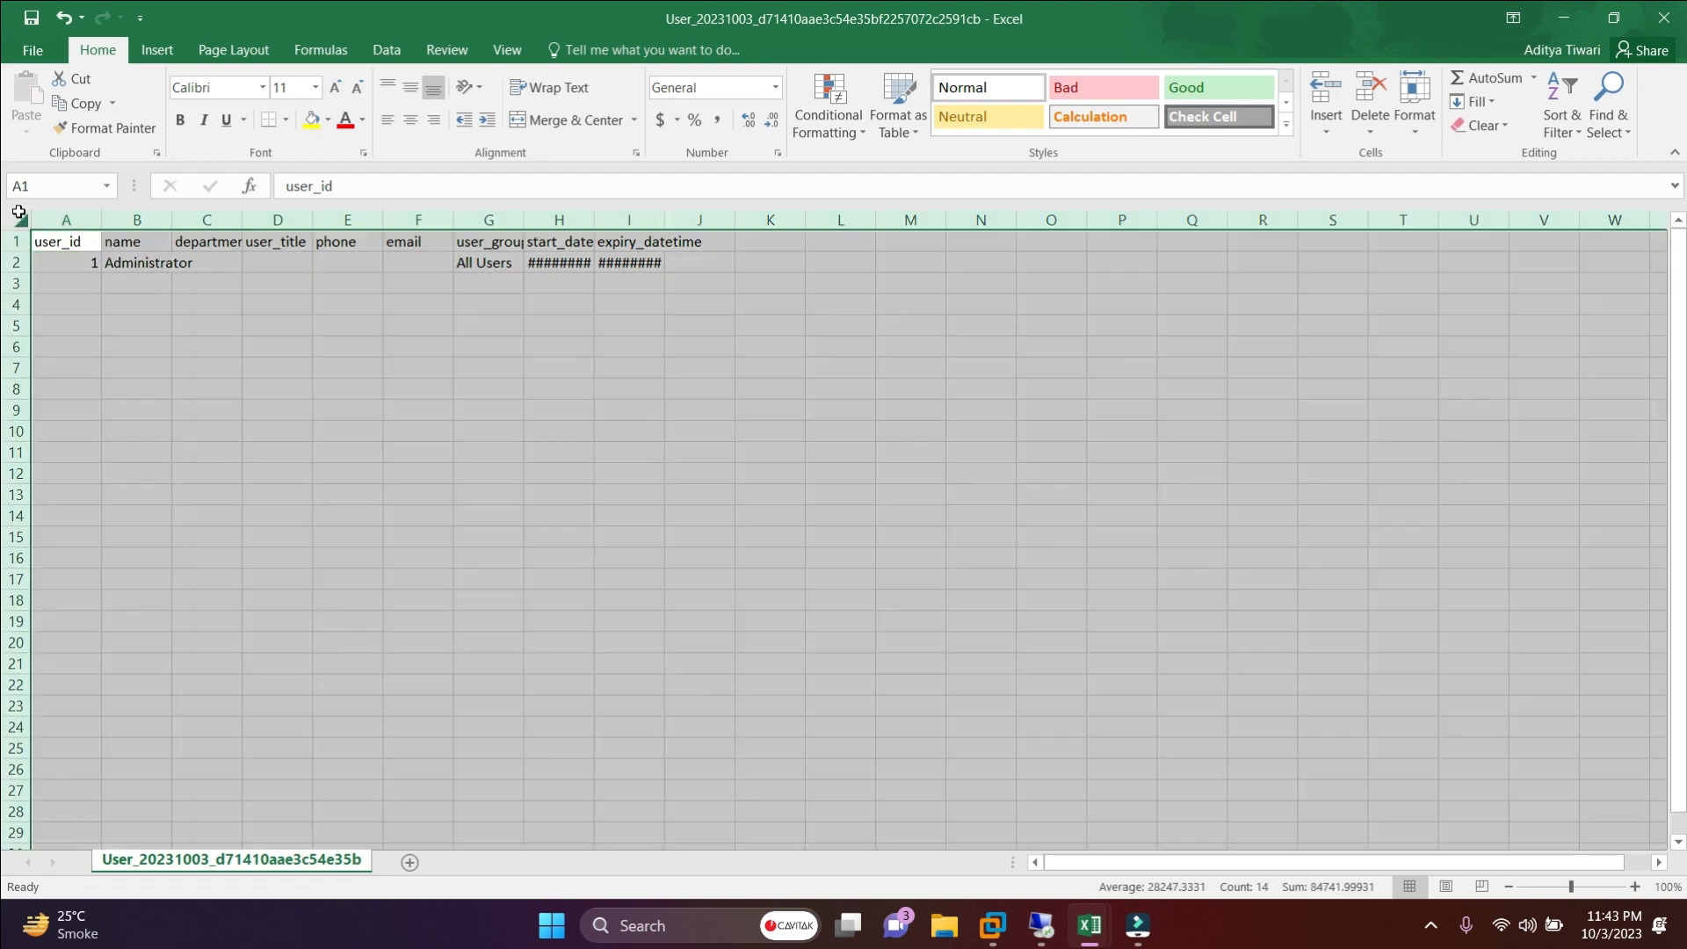
double_click(104, 221)
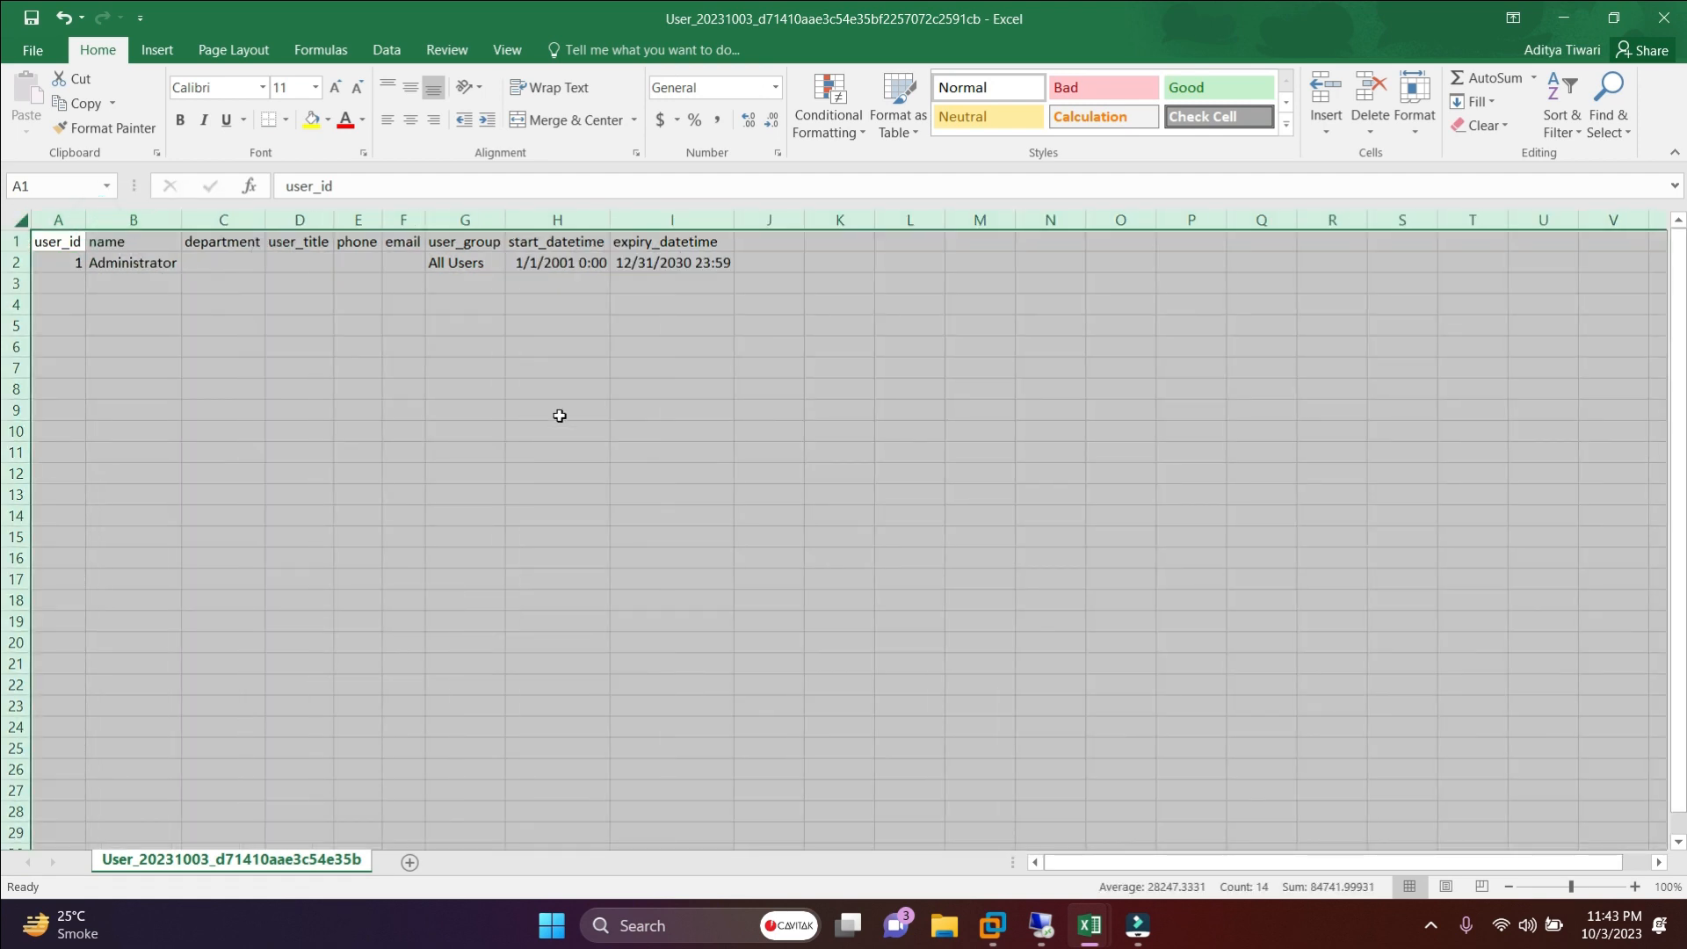
left_click(210, 366)
left_click_drag(63, 268, 69, 504)
left_click_drag(138, 265, 134, 482)
left_click_drag(213, 262, 395, 443)
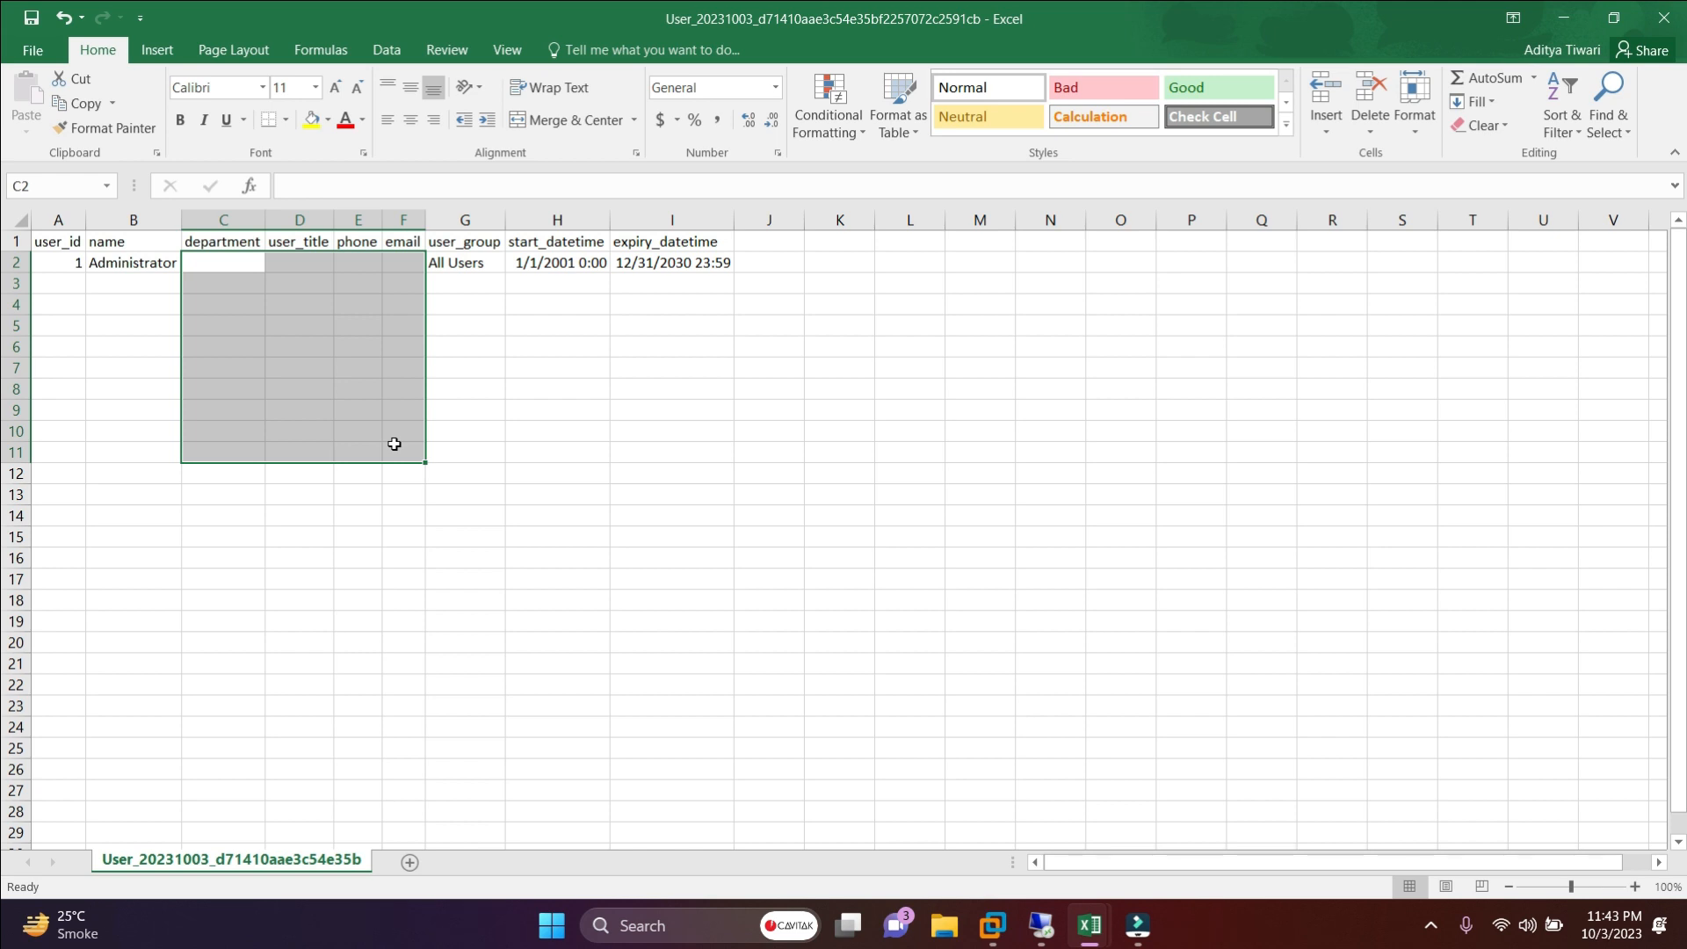
- Copy the UID values 1 to 14 from Book1 into the user_id column of the exported user sheet, starting at A2
mouse_move(1090, 926)
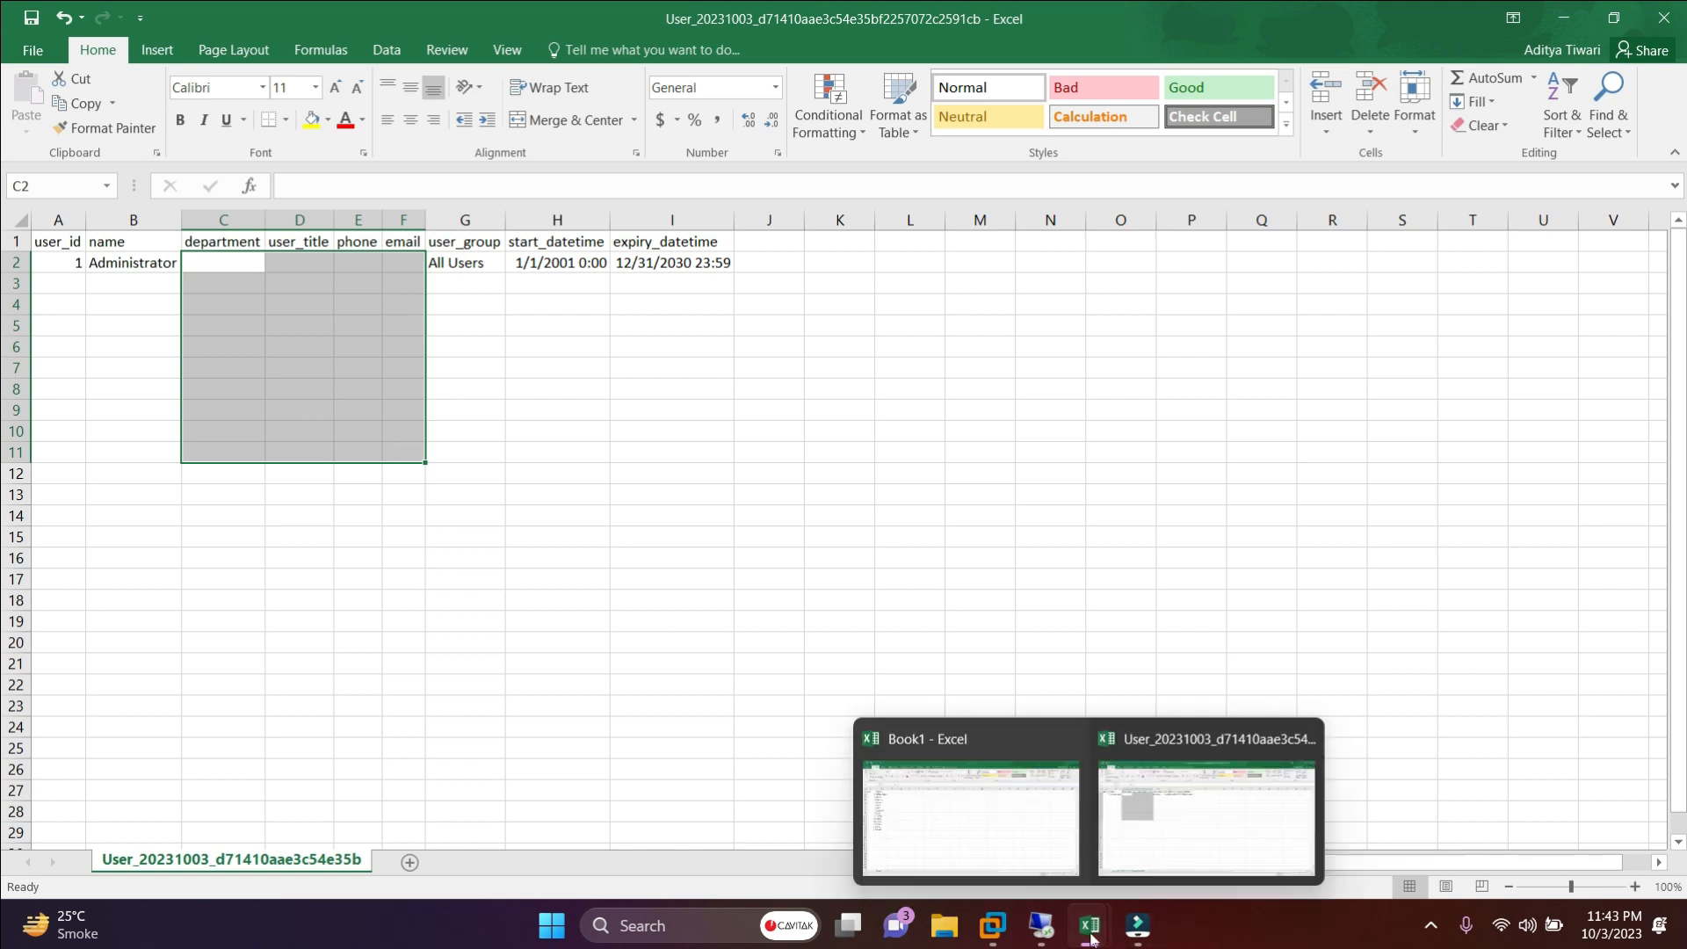
left_click(925, 799)
left_click_drag(70, 264, 64, 531)
key("ctrl+c")
mouse_move(1041, 925)
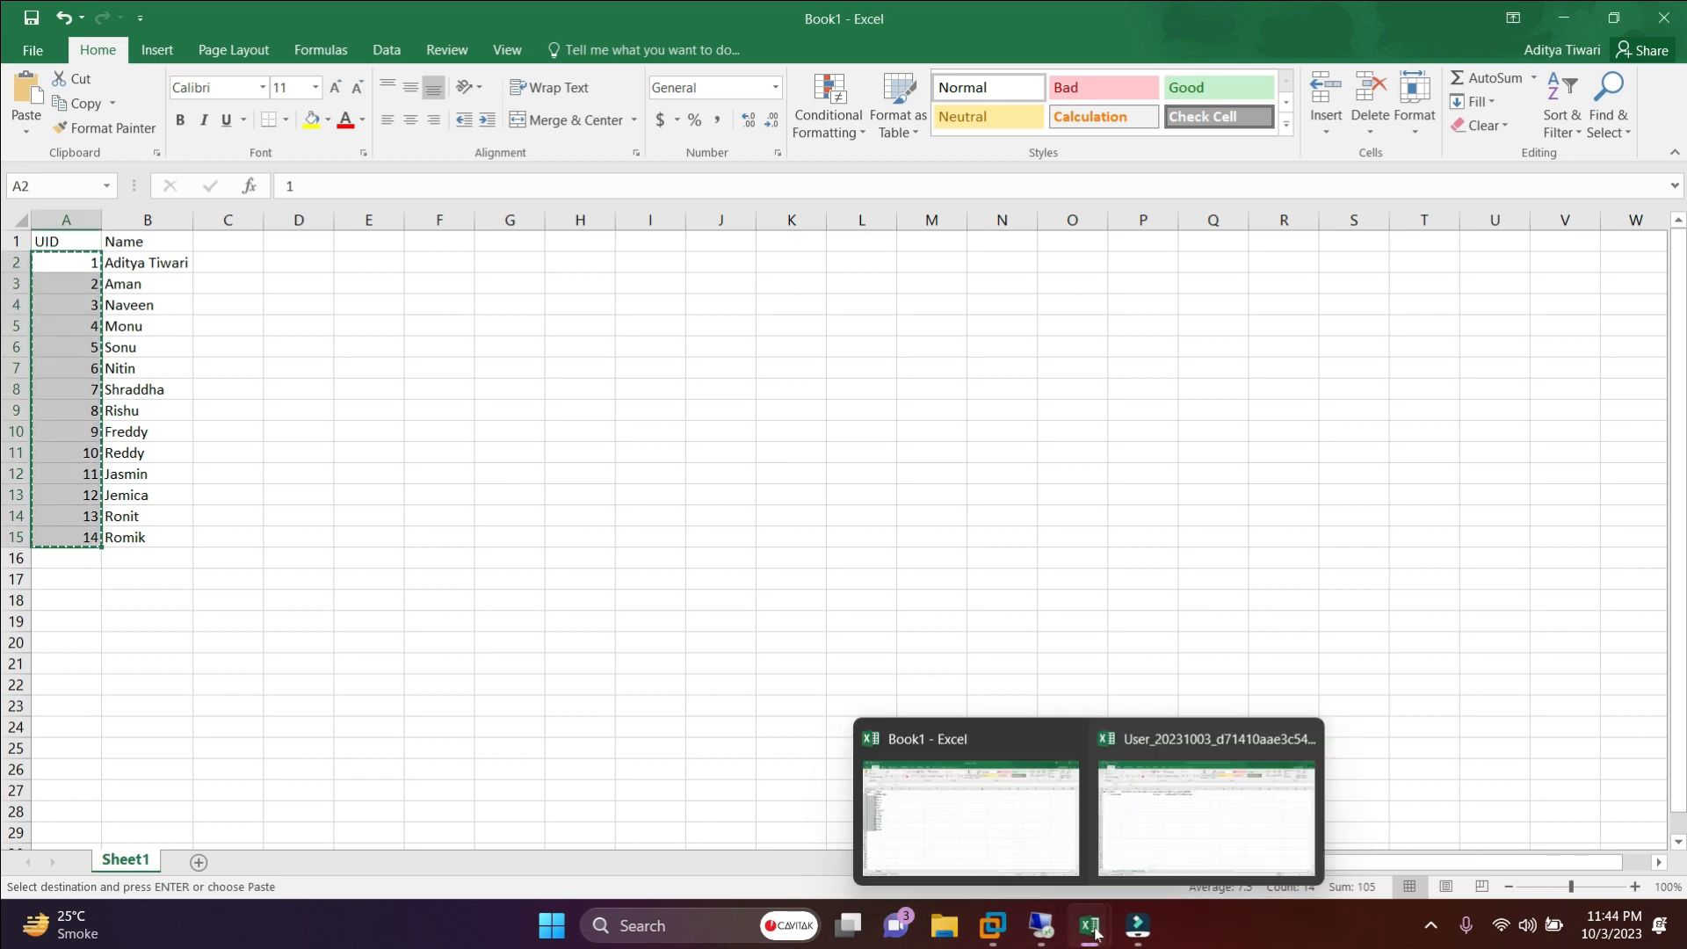
left_click(1183, 809)
left_click(60, 262)
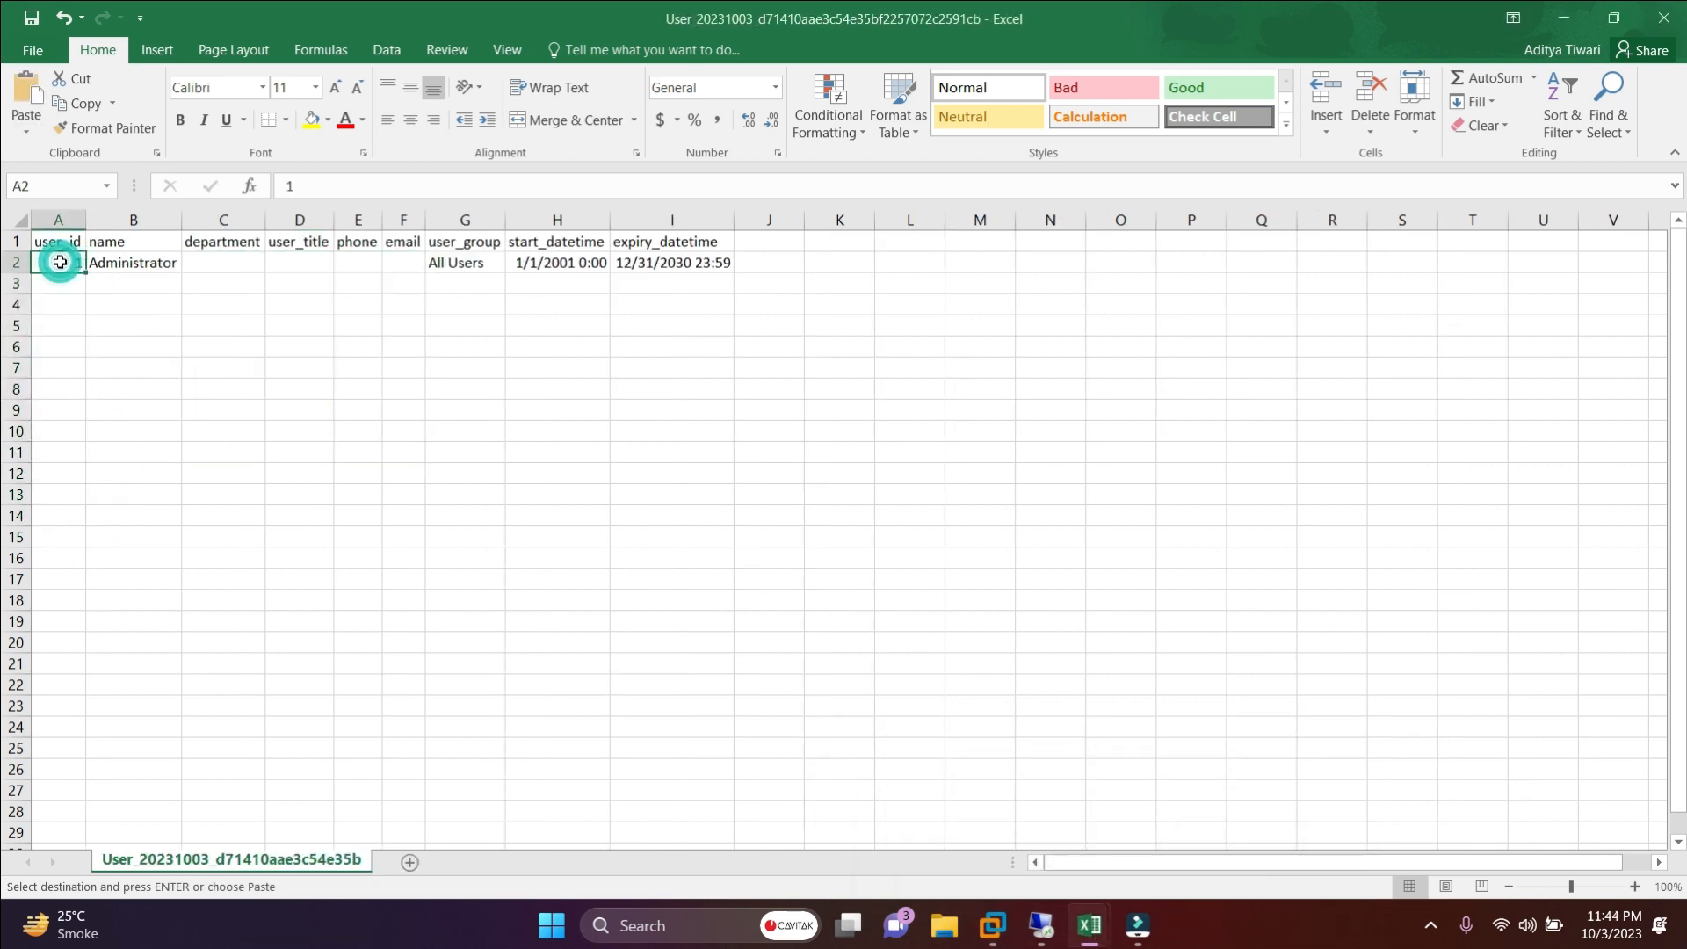
key("ctrl+v")
- Copy the 14 user names from Book1 into the name column of the exported user sheet, starting at B2
mouse_move(1089, 926)
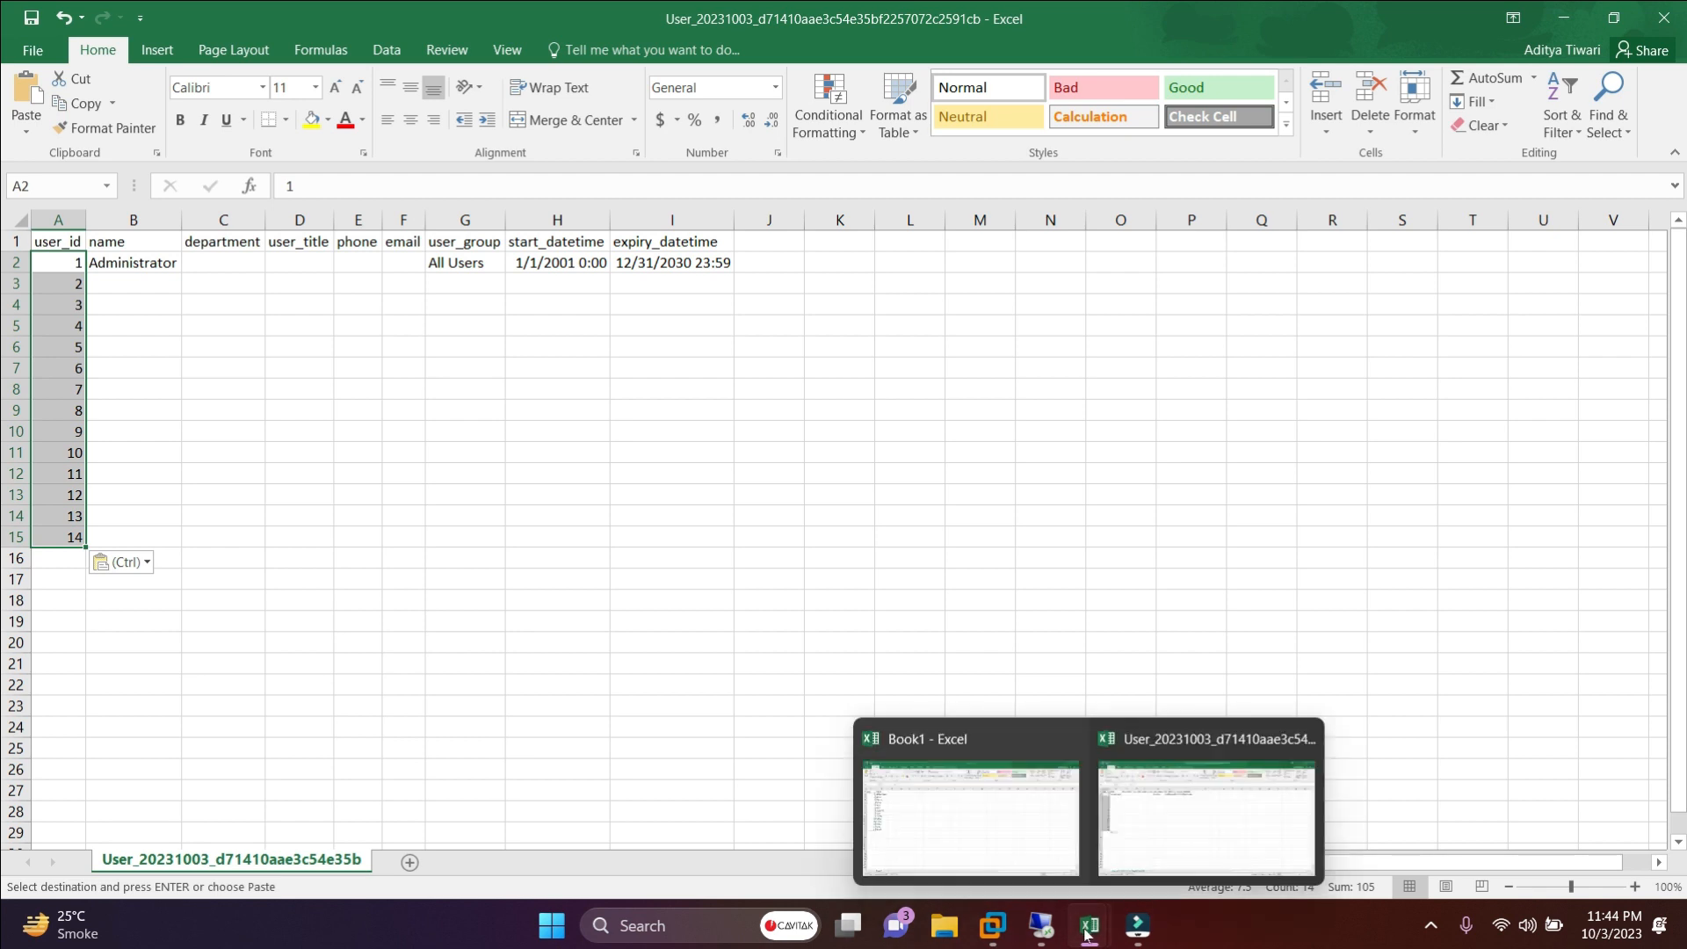
left_click(915, 799)
left_click(136, 262)
left_click_drag(141, 325, 158, 538)
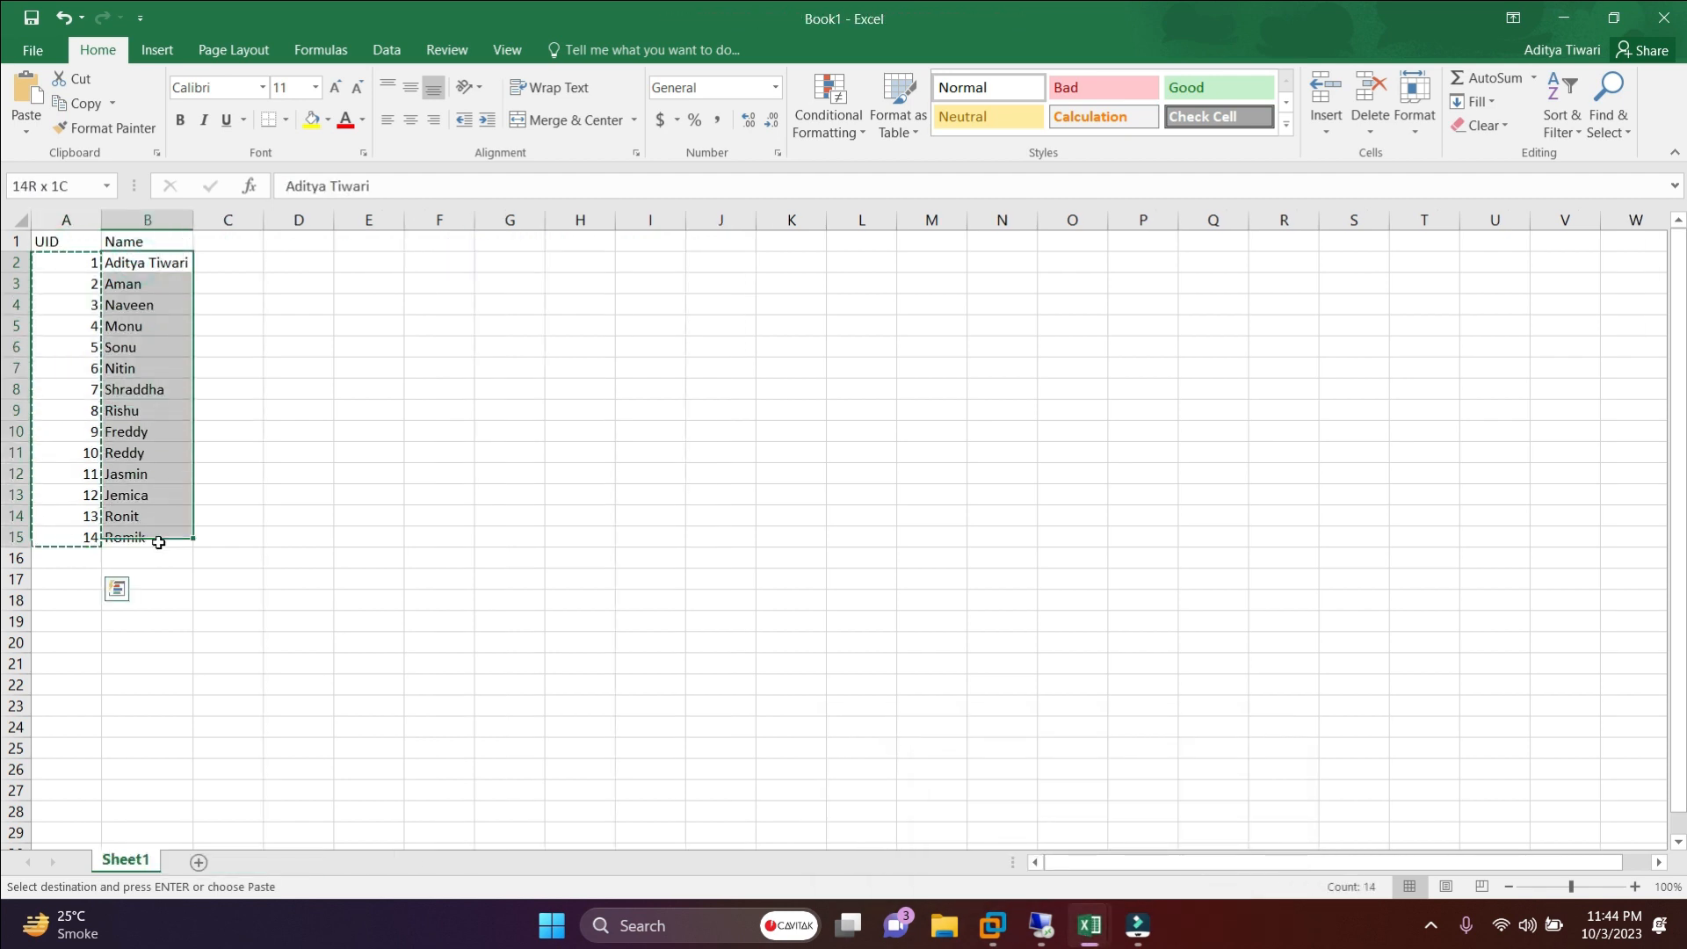
key("ctrl+c")
mouse_move(1094, 927)
left_click(1196, 861)
left_click(126, 262)
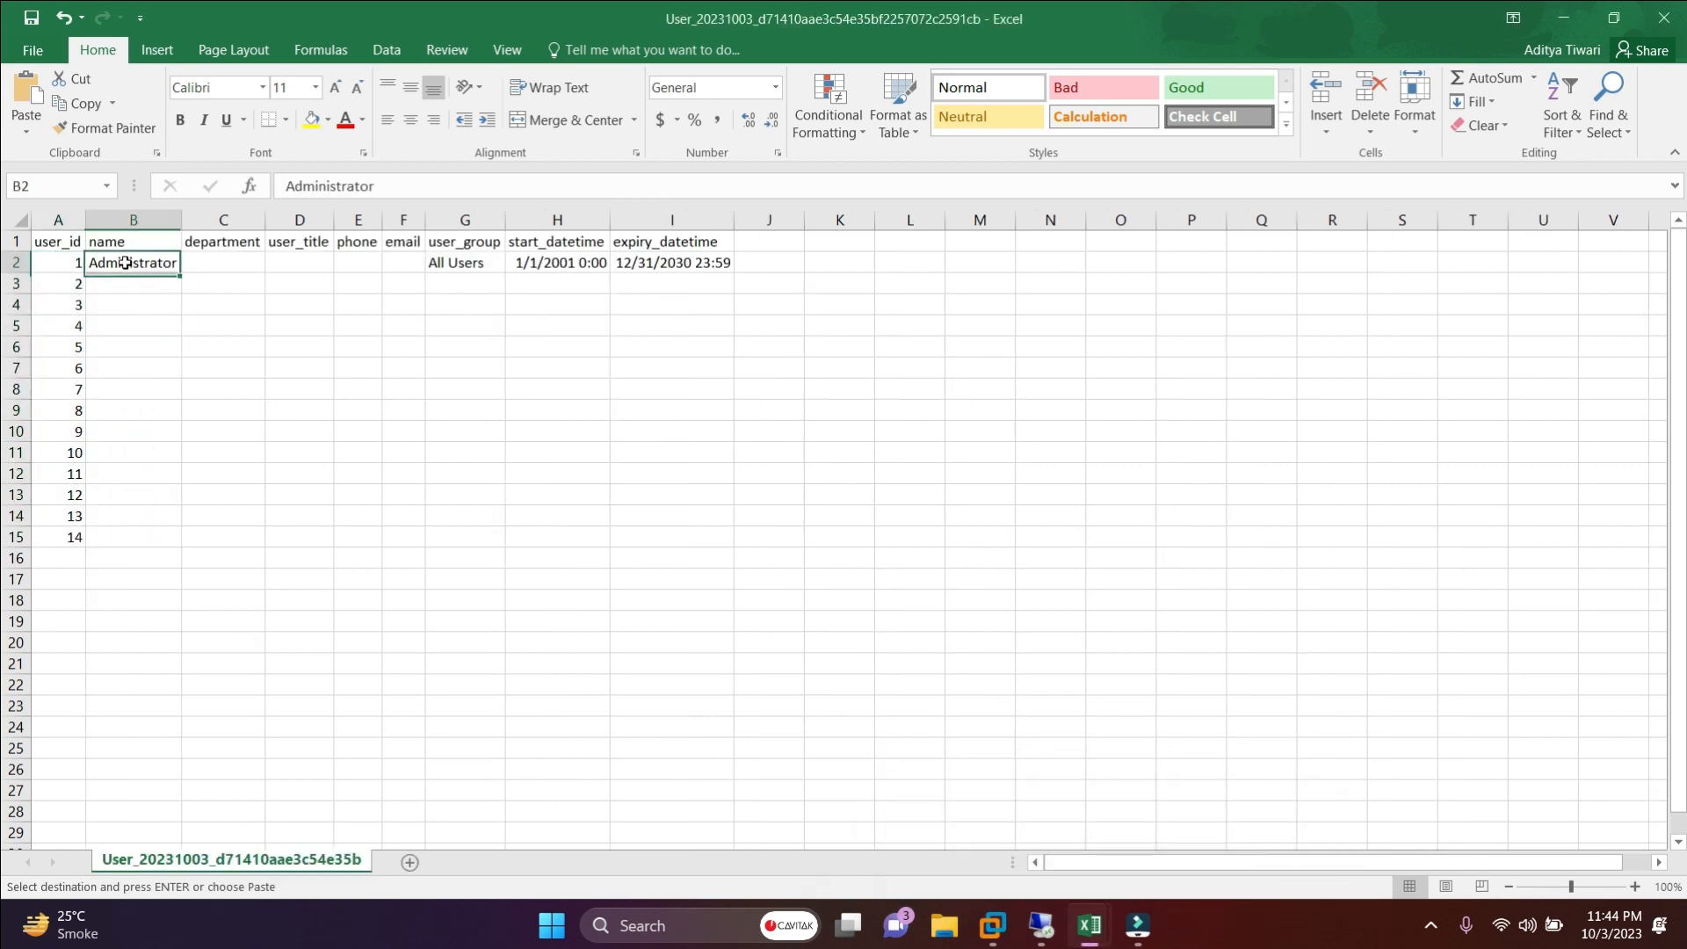
key("ctrl+v")
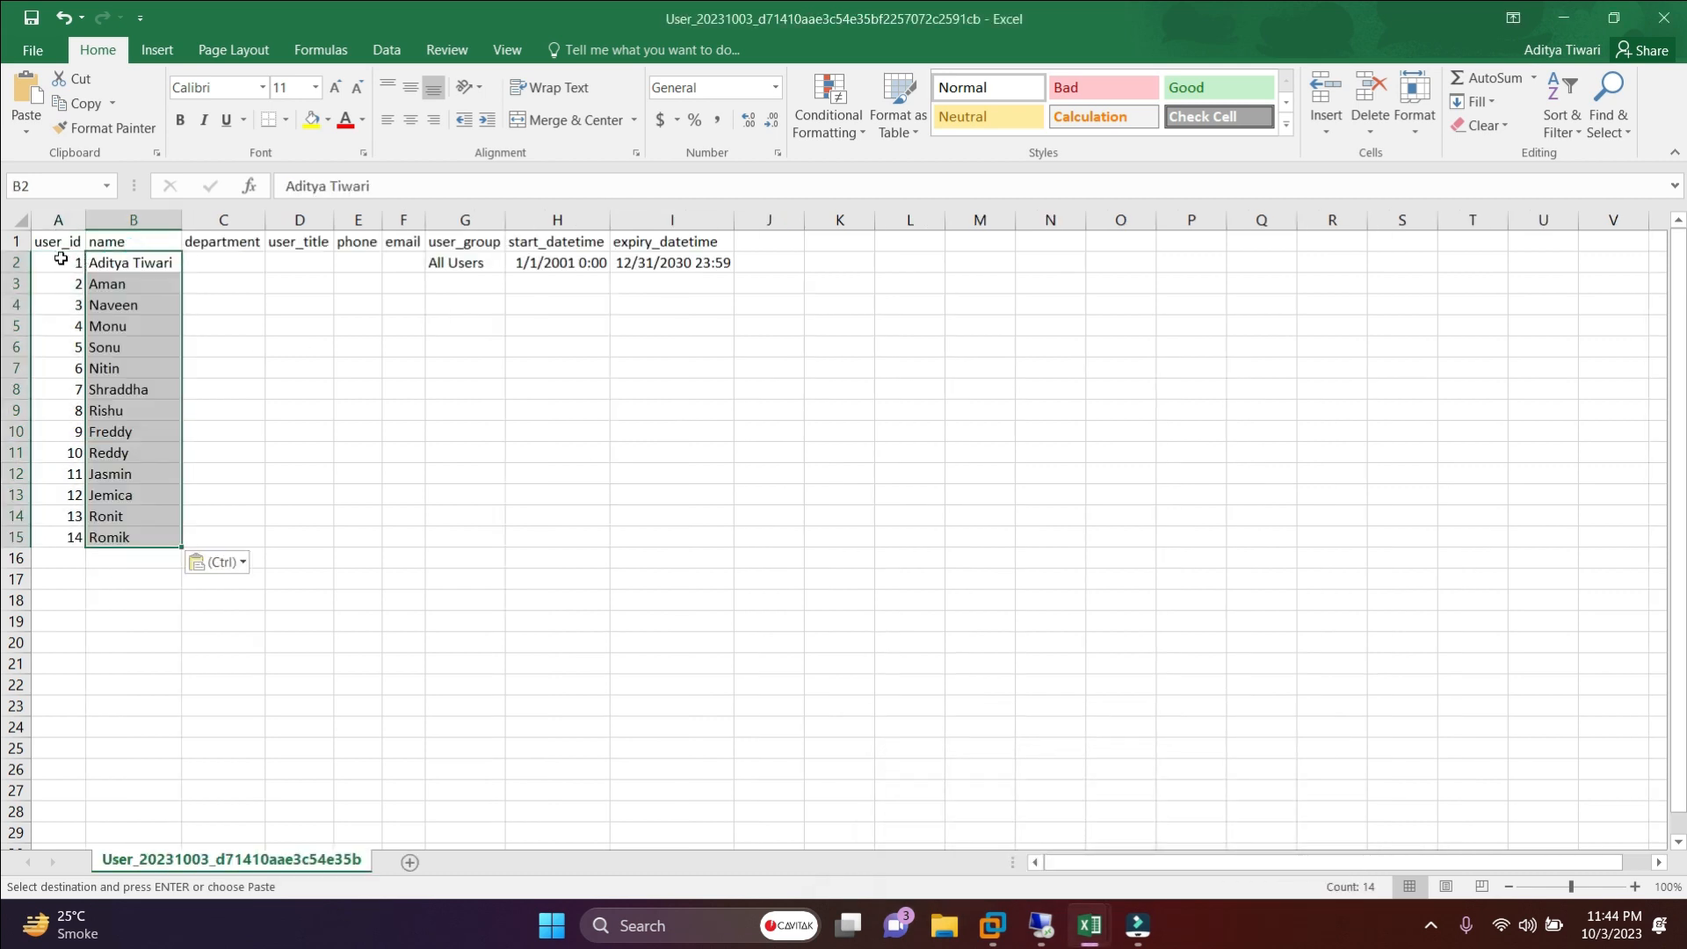
left_click(186, 344)
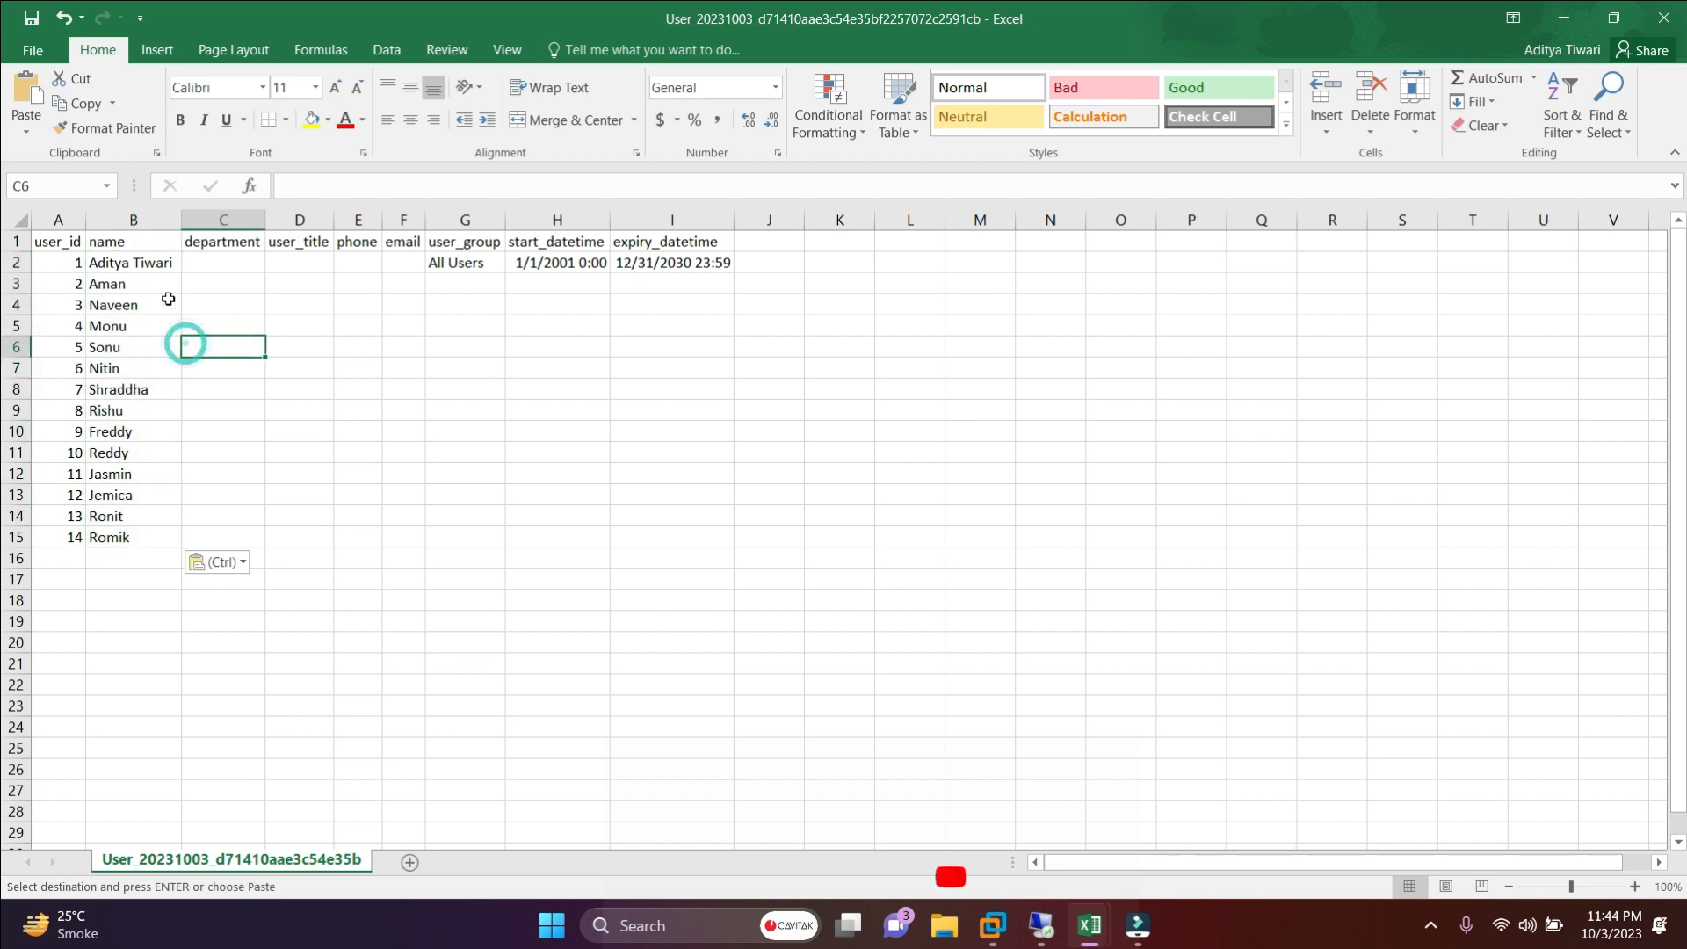
left_click(190, 266)
left_click_drag(267, 279, 380, 455)
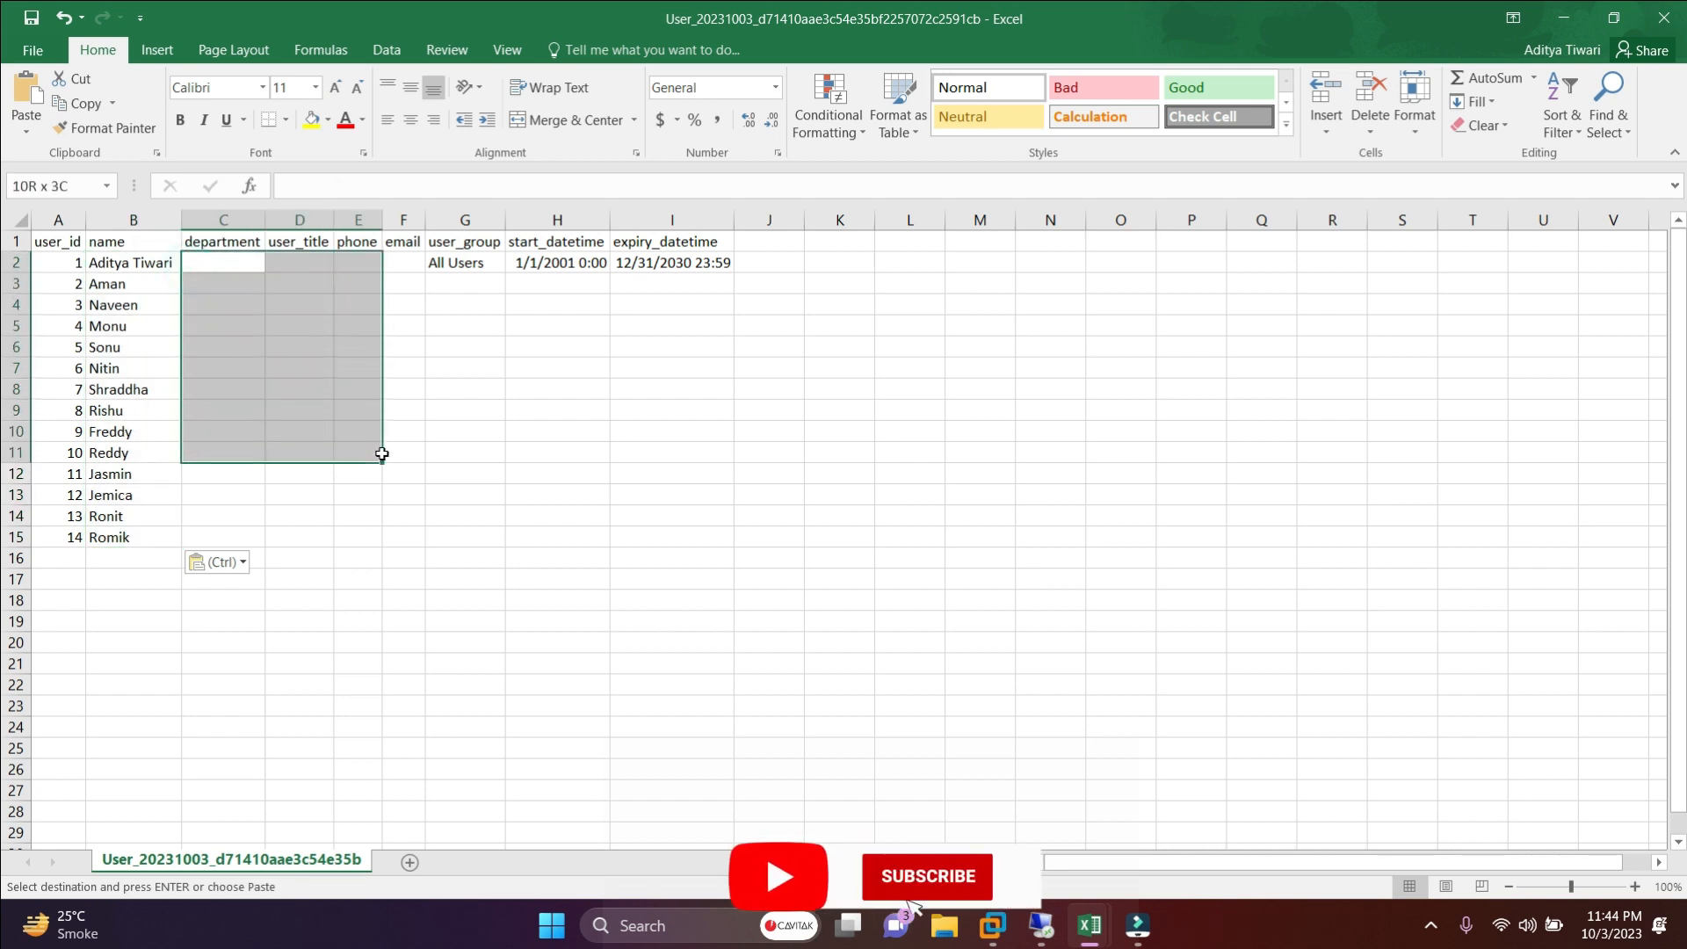
left_click(410, 505)
left_click_drag(445, 262, 484, 276)
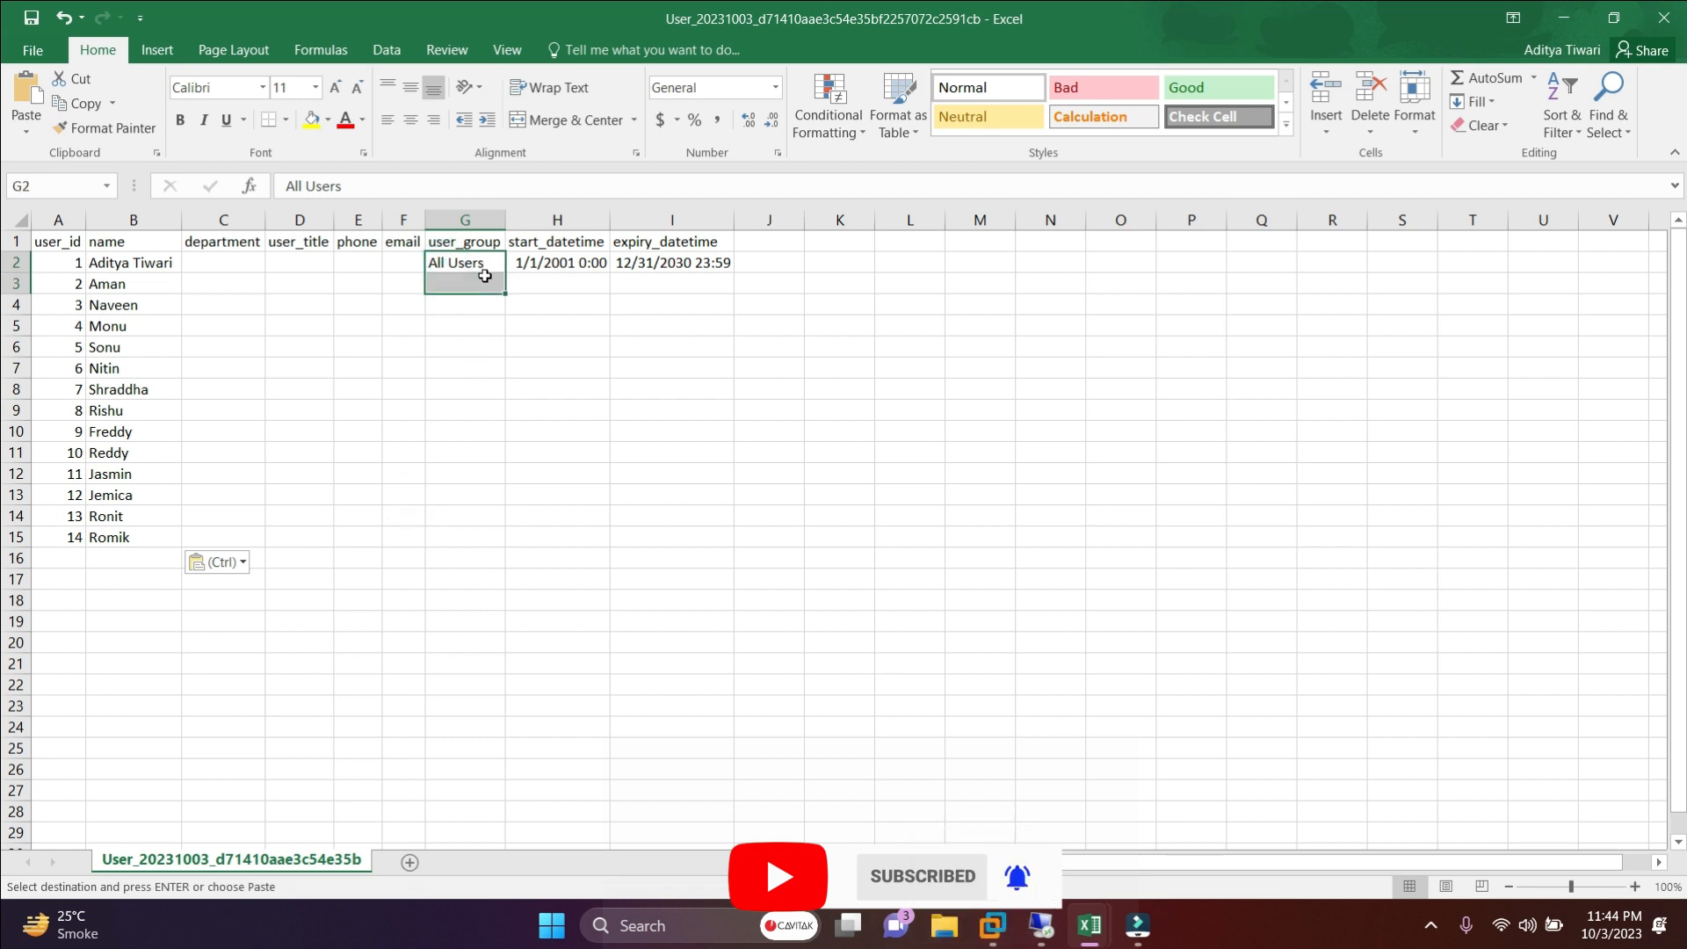
left_click(469, 322)
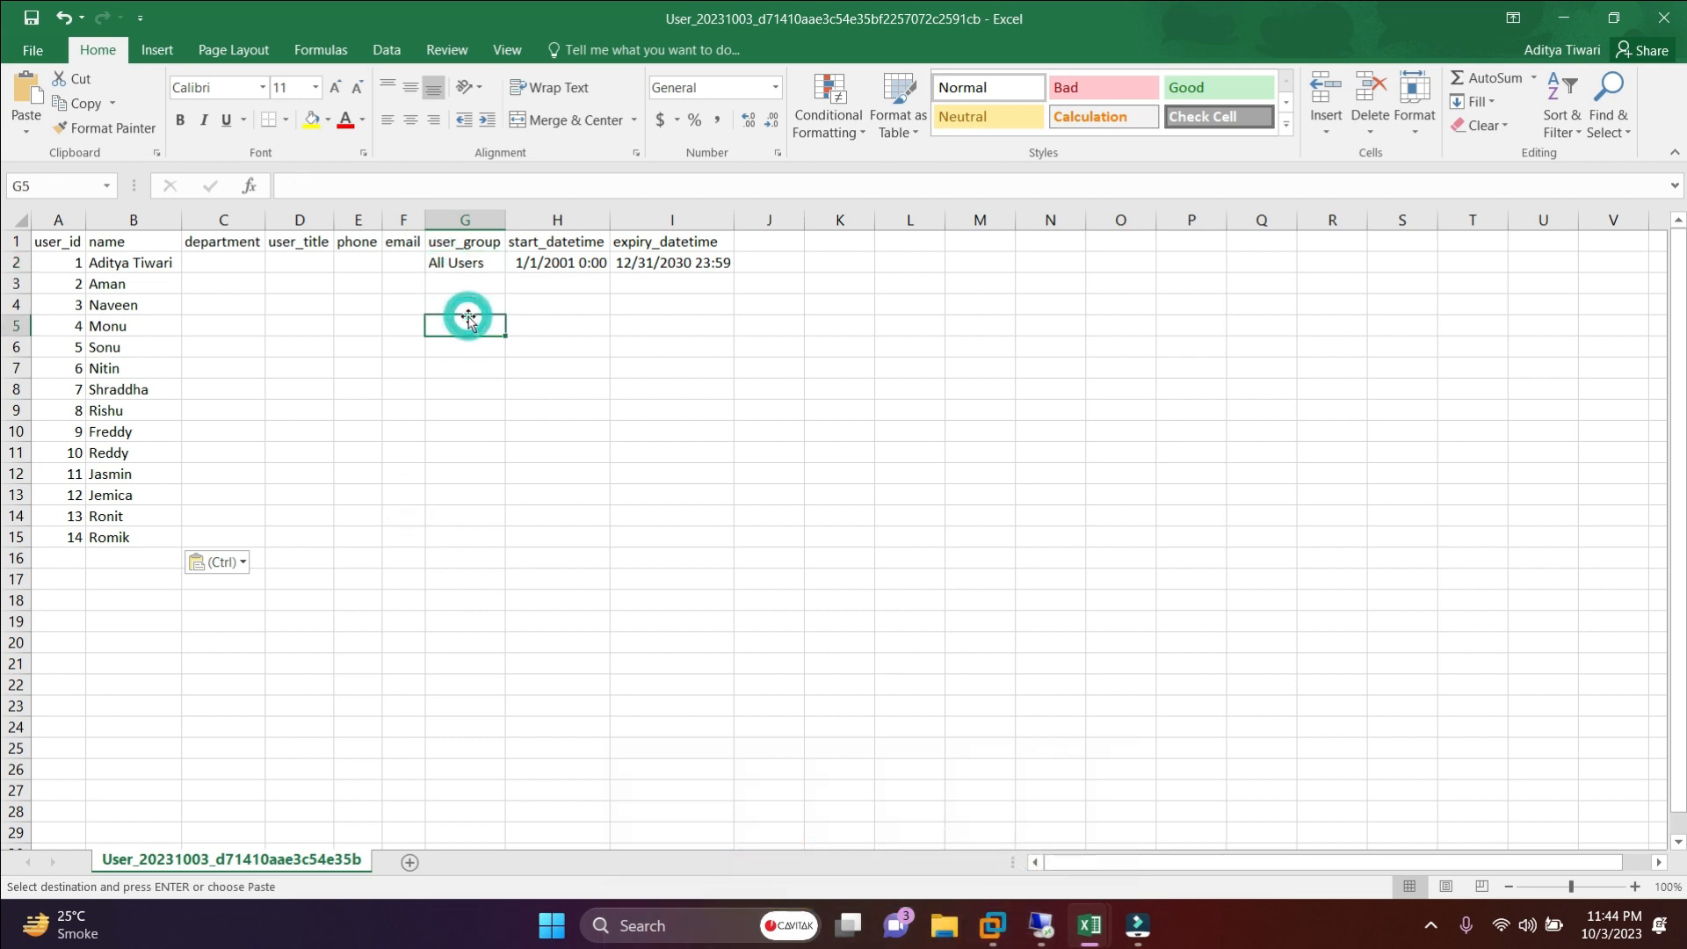
- Fill the user_group, start_datetime and expiry_datetime values from row 2 down to row 15
left_click_drag(443, 261, 698, 537)
key("Return")
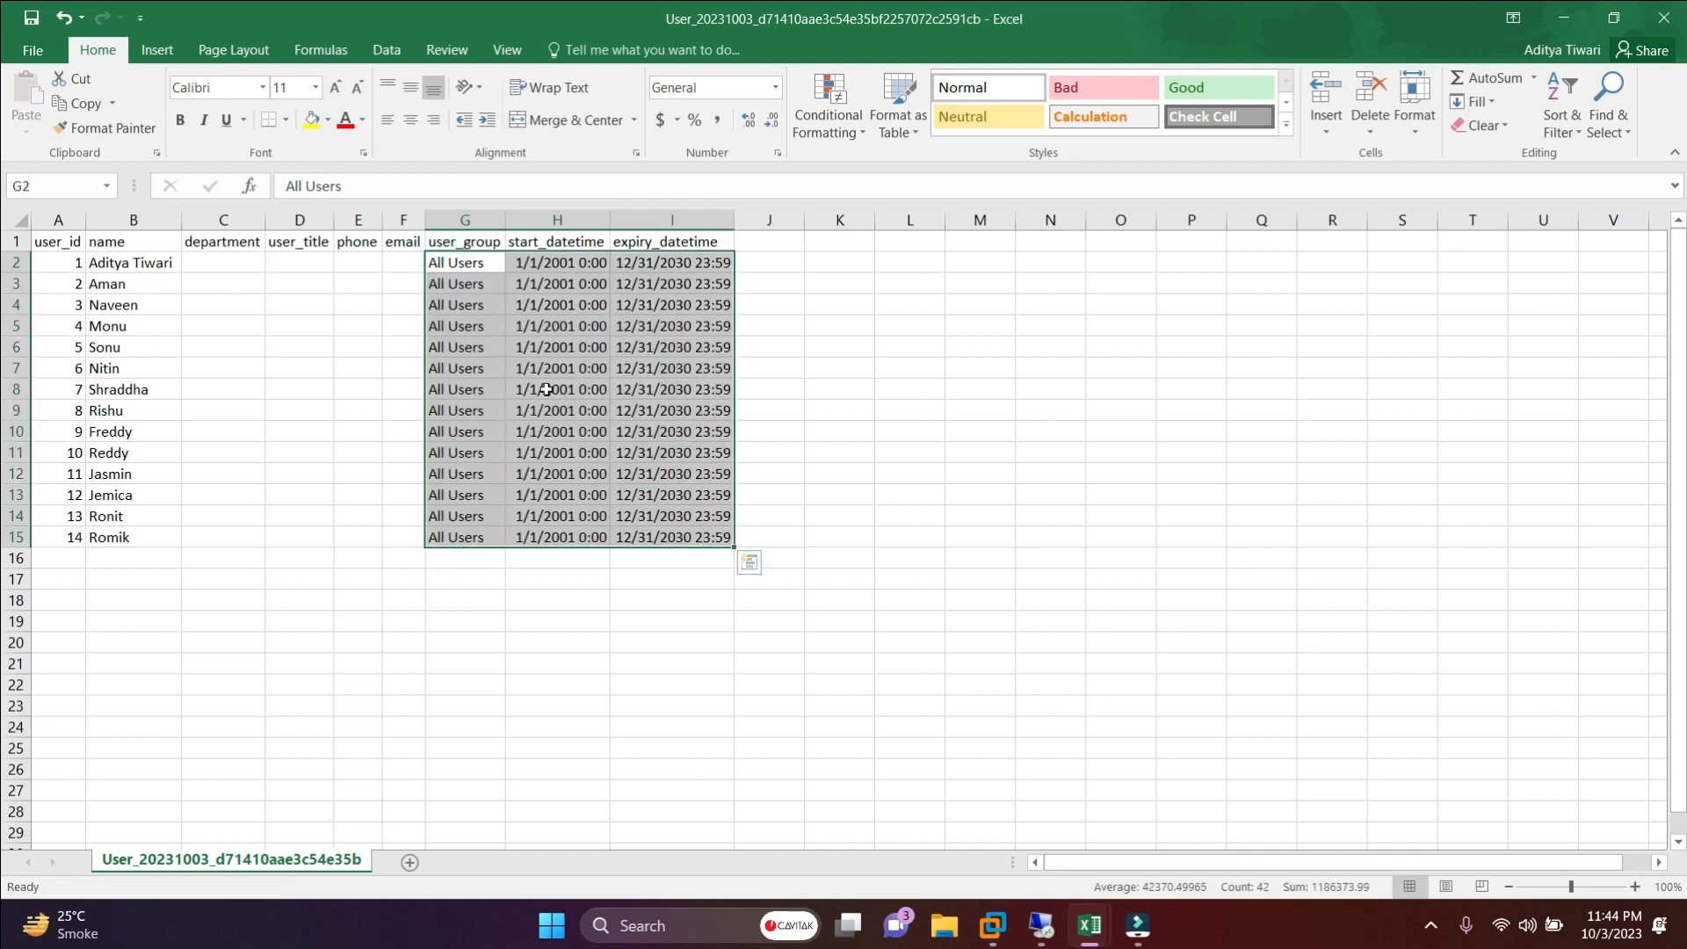
left_click(546, 389)
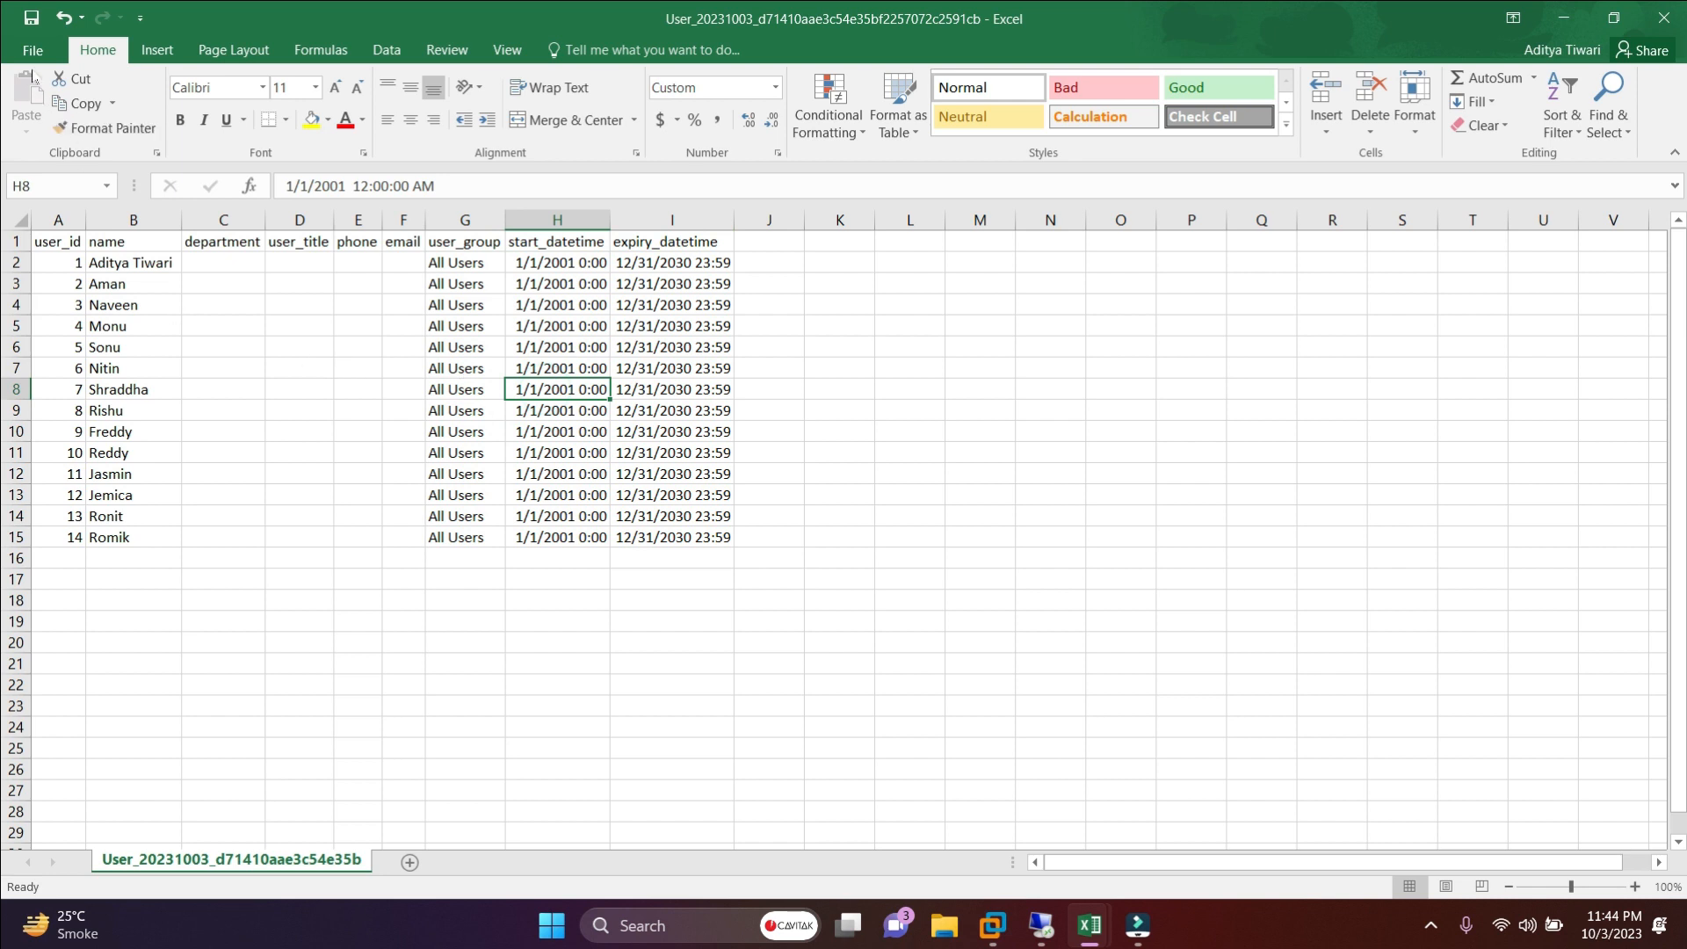
- Start saving the workbook as a new file with the type CSV (Comma delimited)
left_click(33, 50)
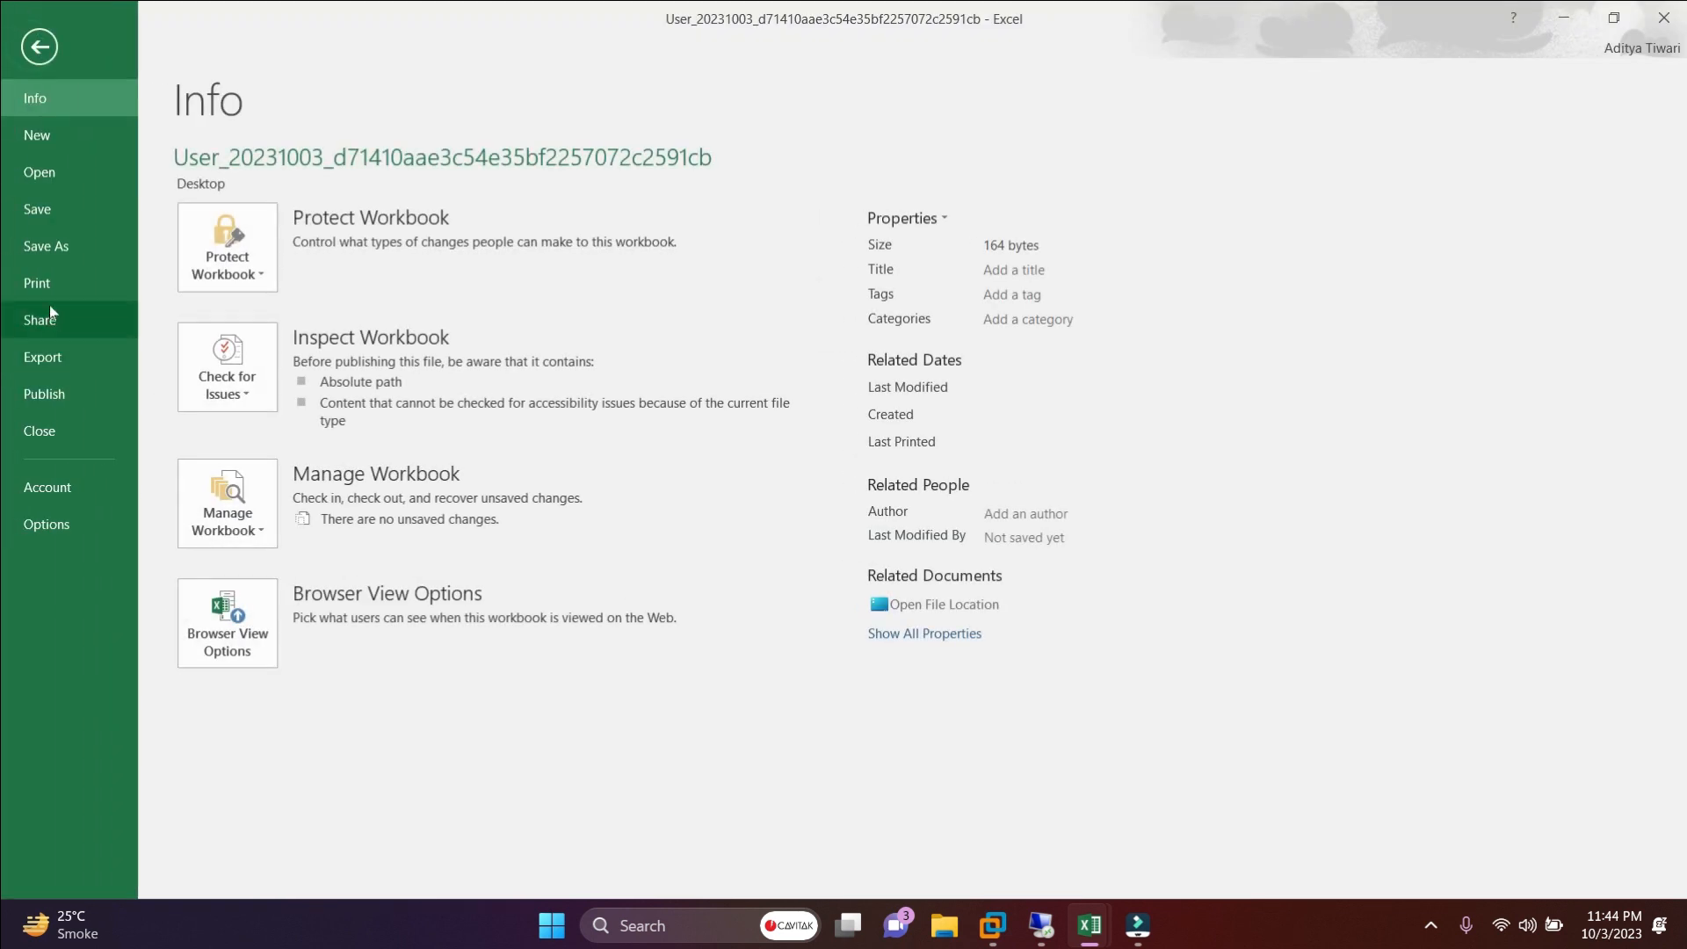
left_click(49, 249)
left_click(267, 521)
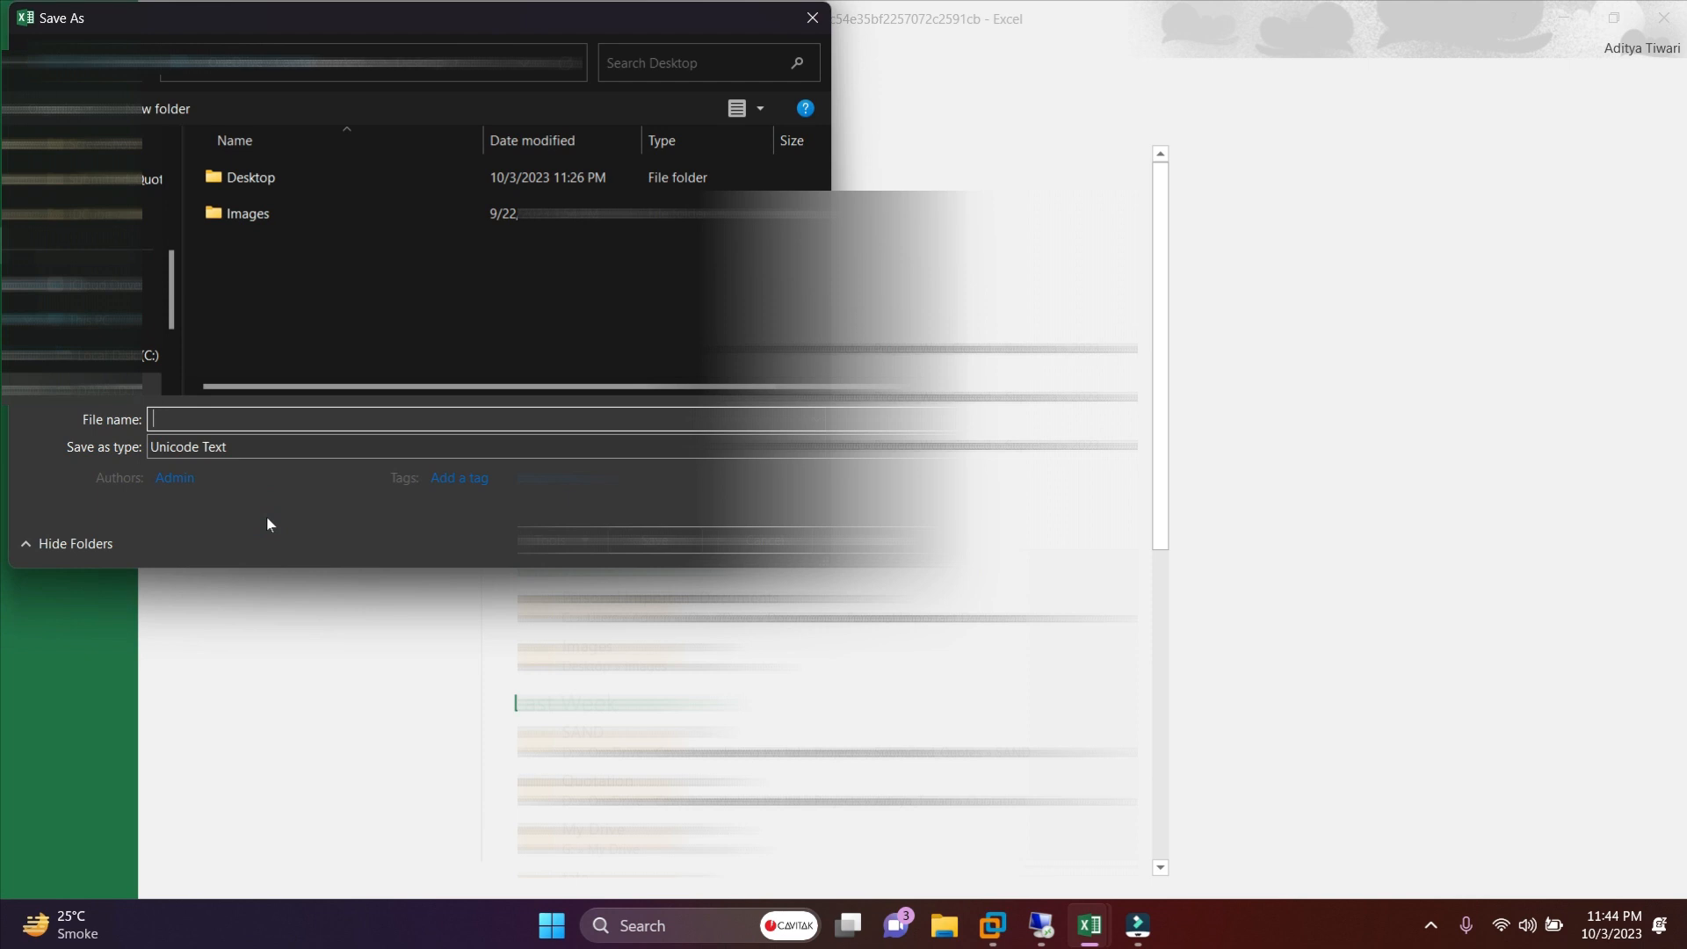
left_click(222, 446)
key("c")
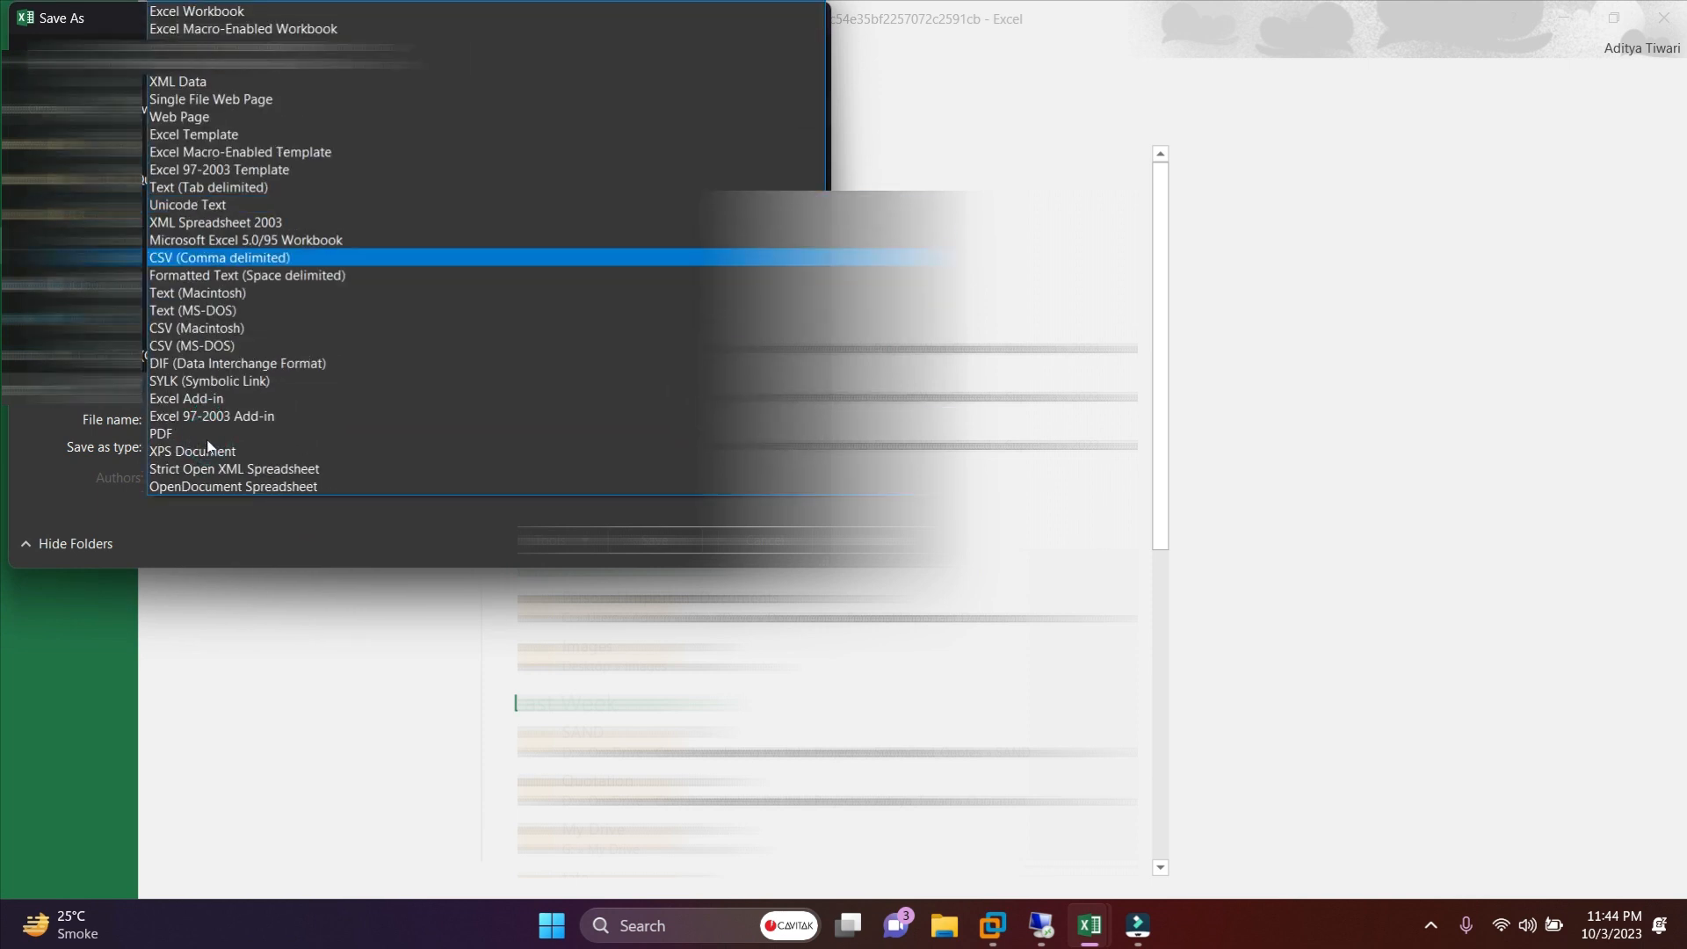
left_click(223, 257)
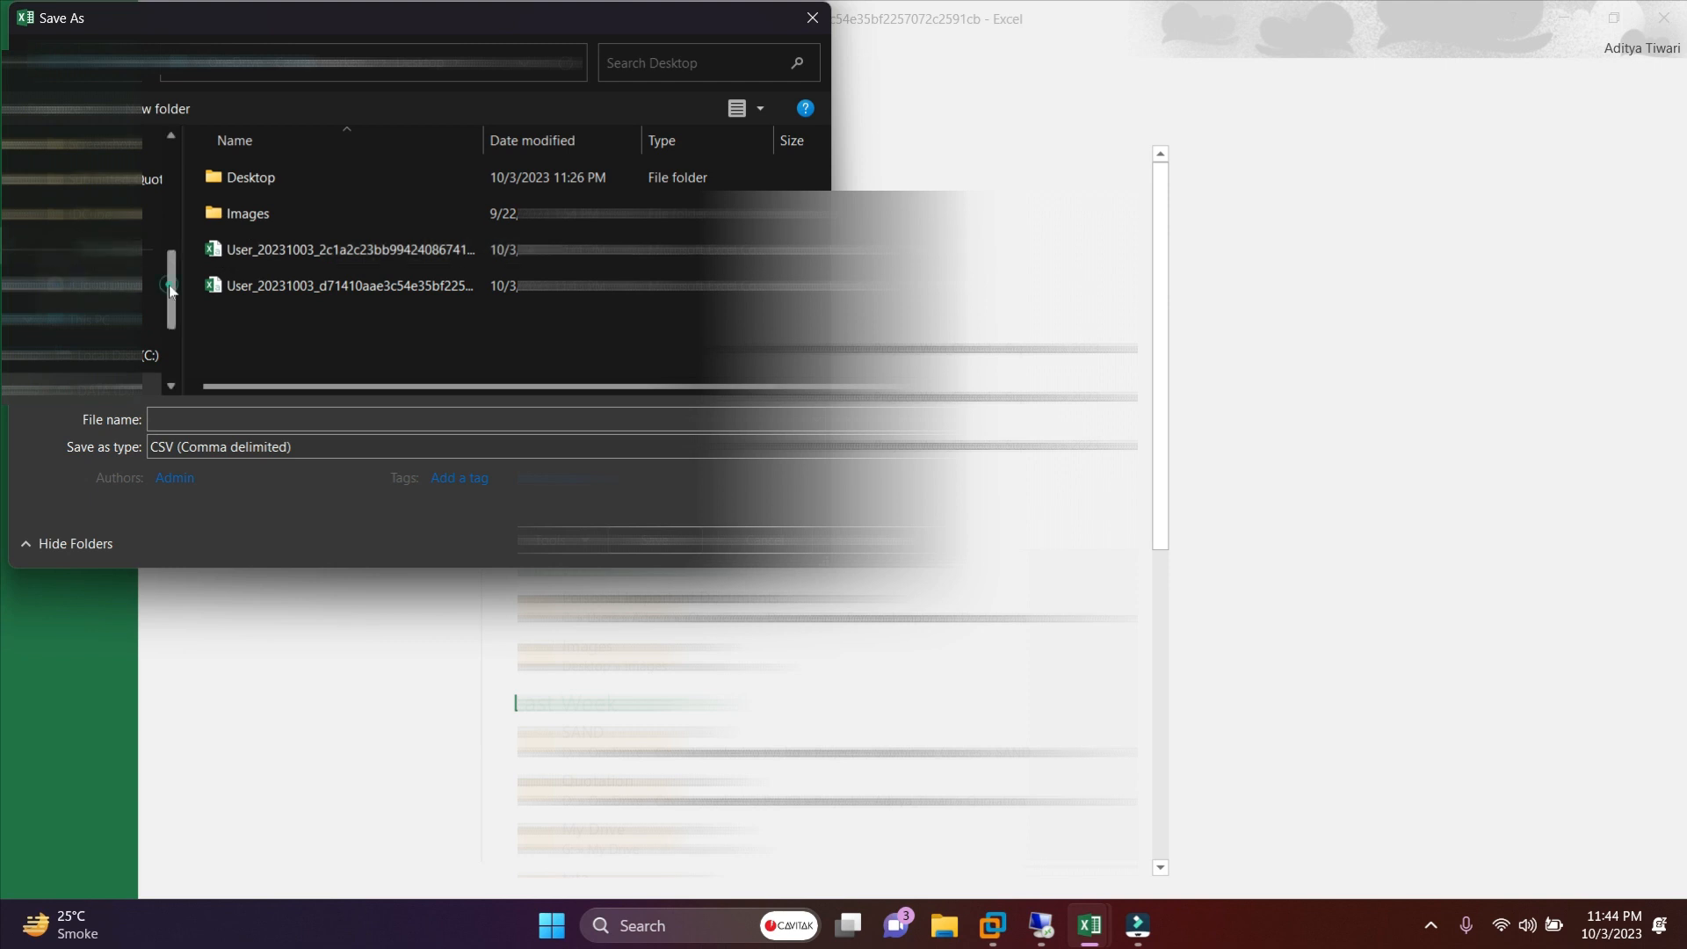
- Save the file to the Desktop folder under the name User_CSV, keeping the CSV format
left_click_drag(170, 292, 172, 119)
left_click(93, 251)
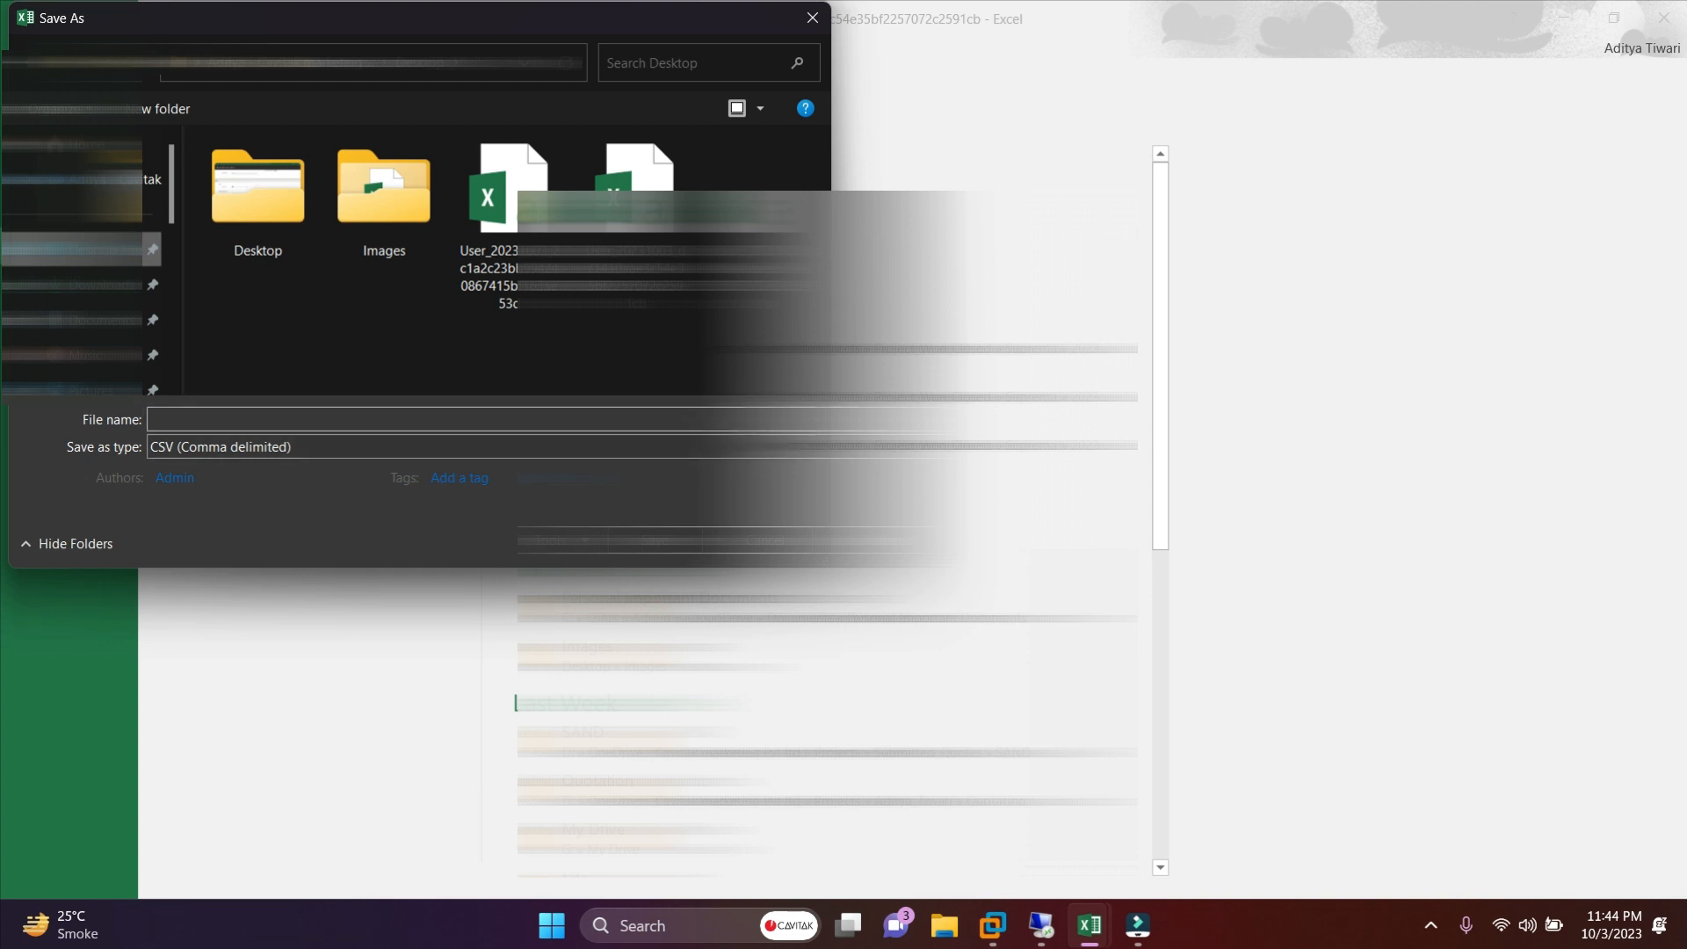
left_click(267, 418)
type("Use")
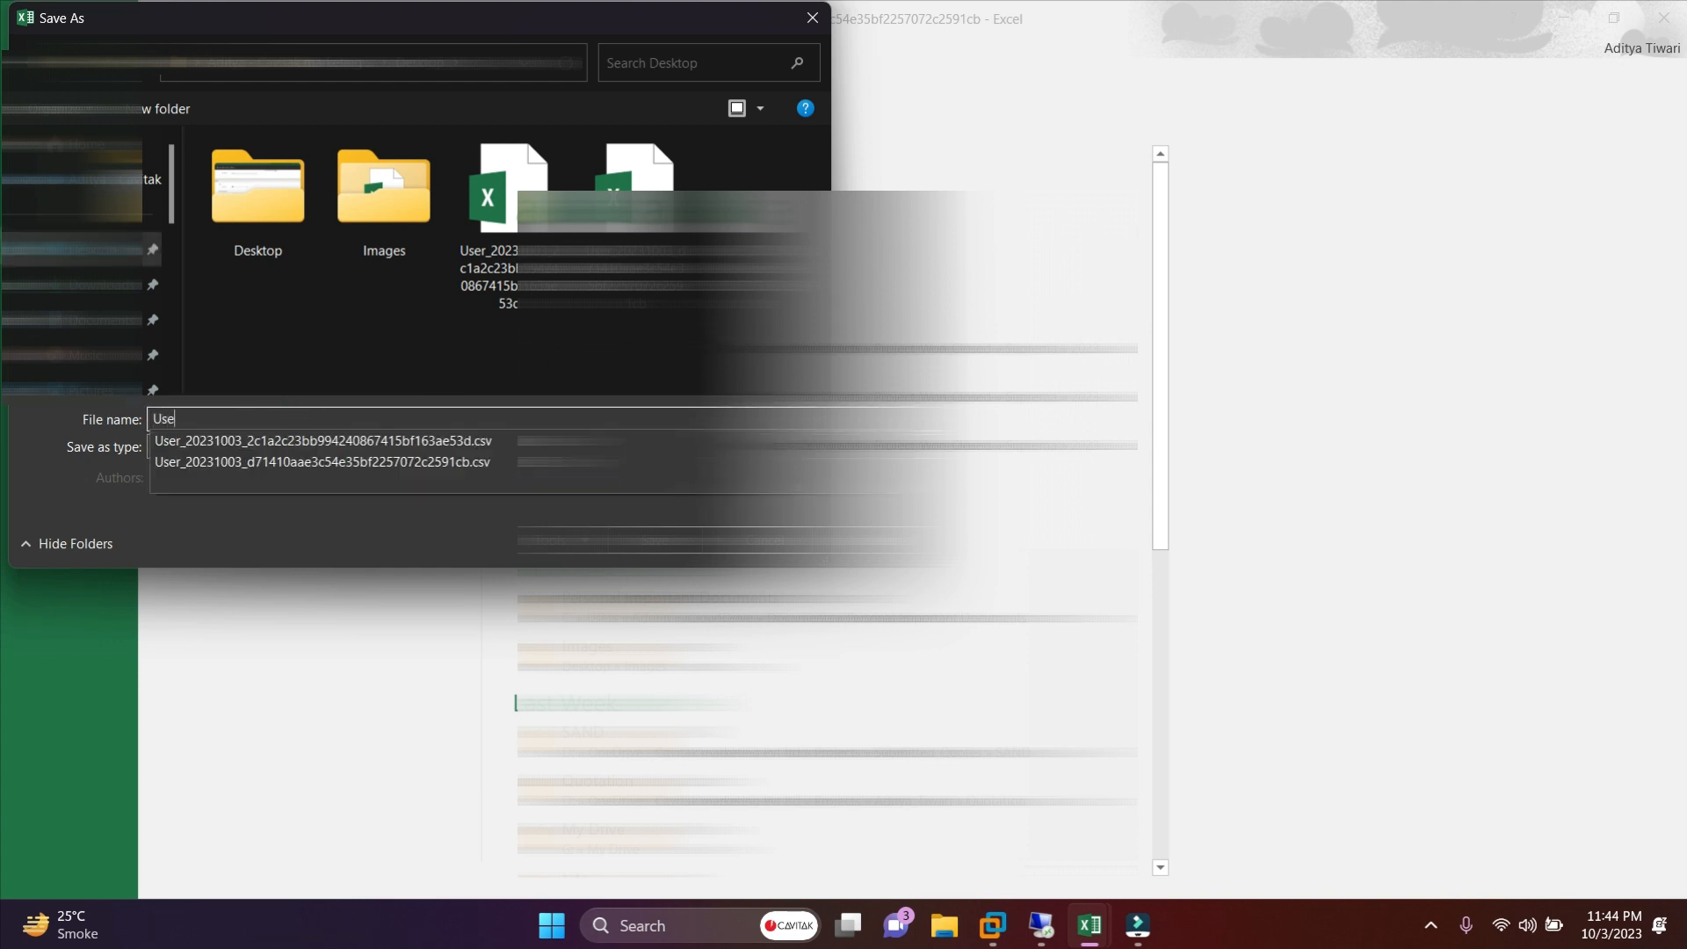
type("r_CSV")
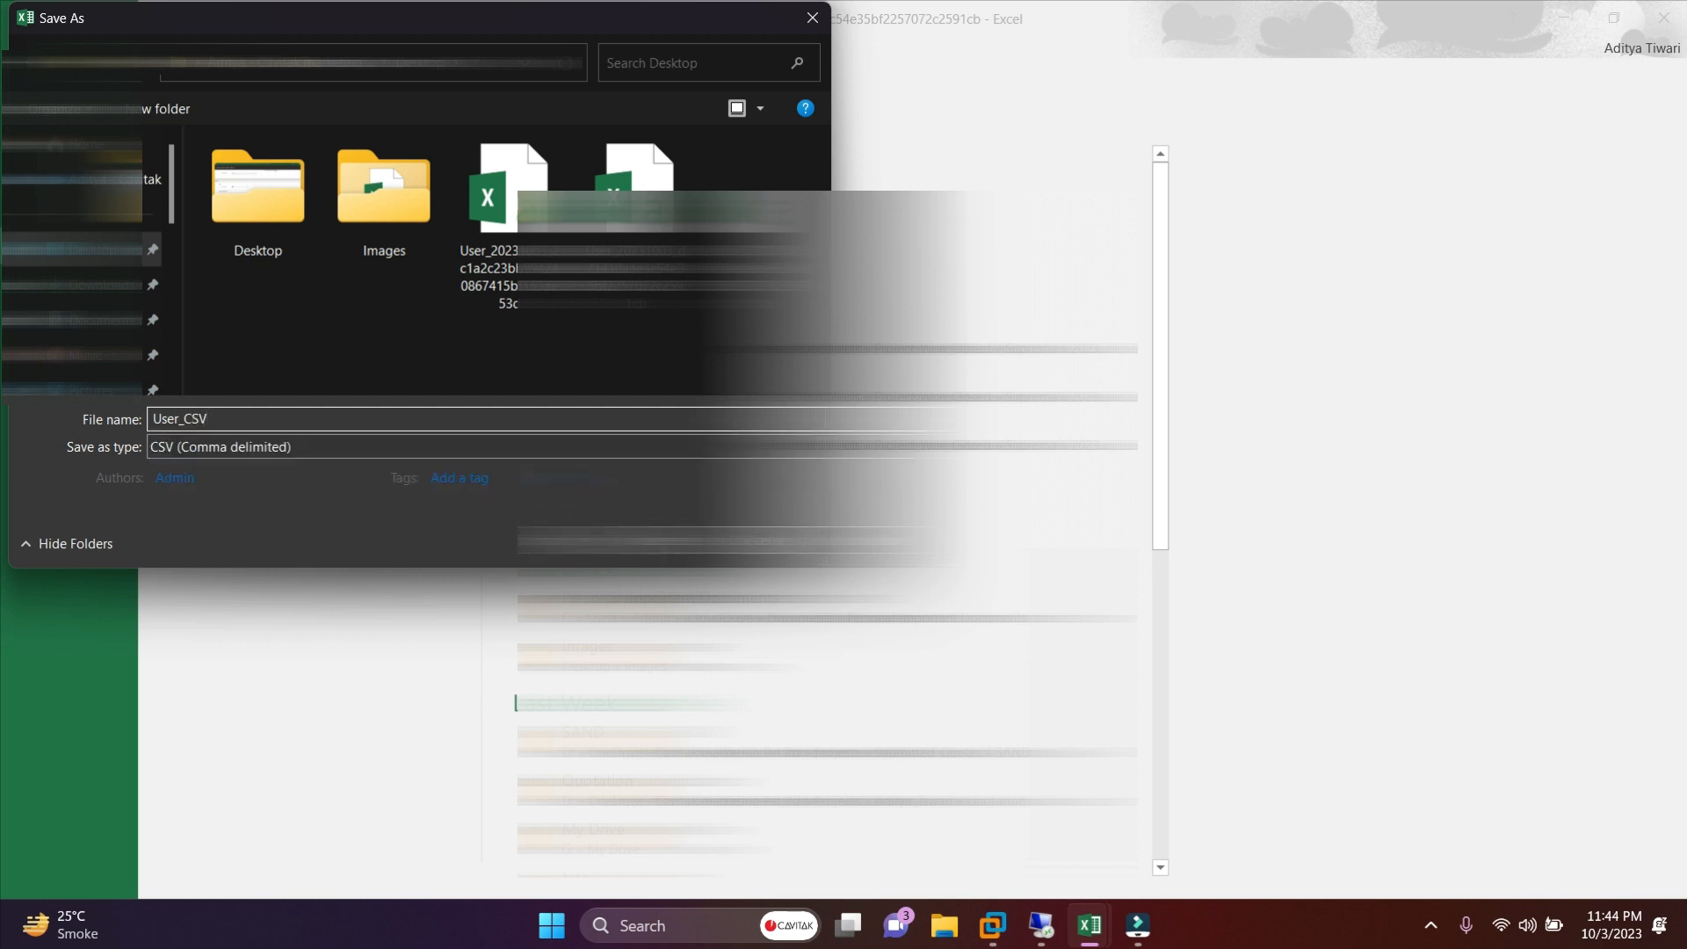
key("Return")
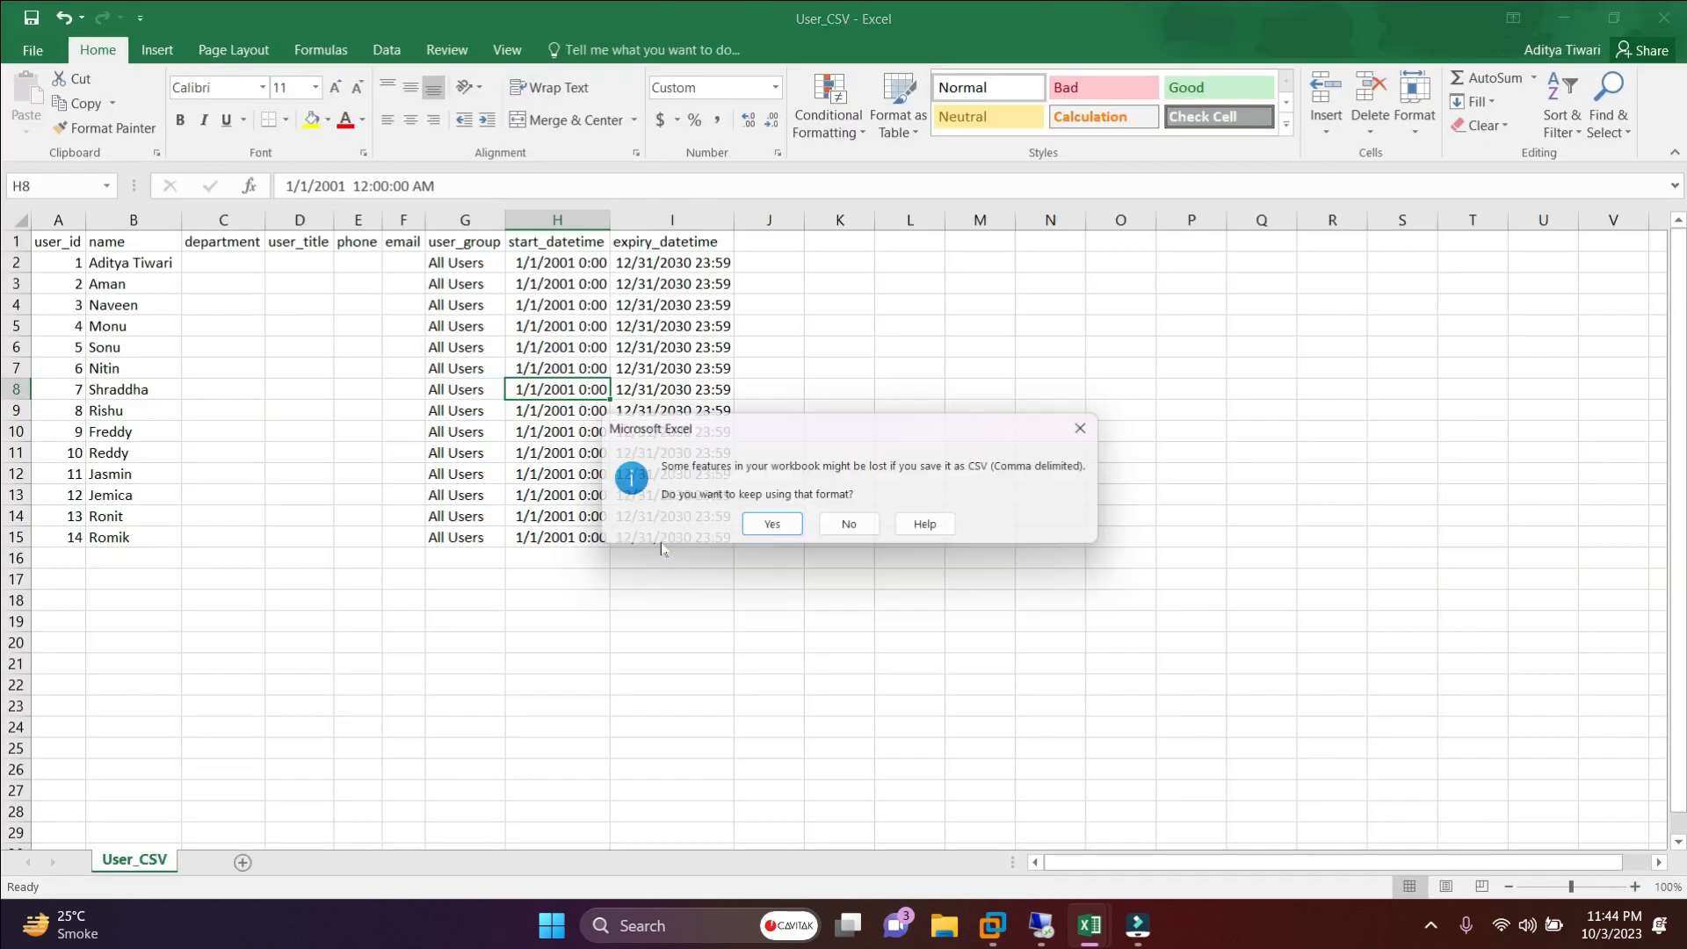
left_click(772, 528)
- Minimize both Excel workbooks and copy the User_CSV file from the desktop
left_click(1563, 18)
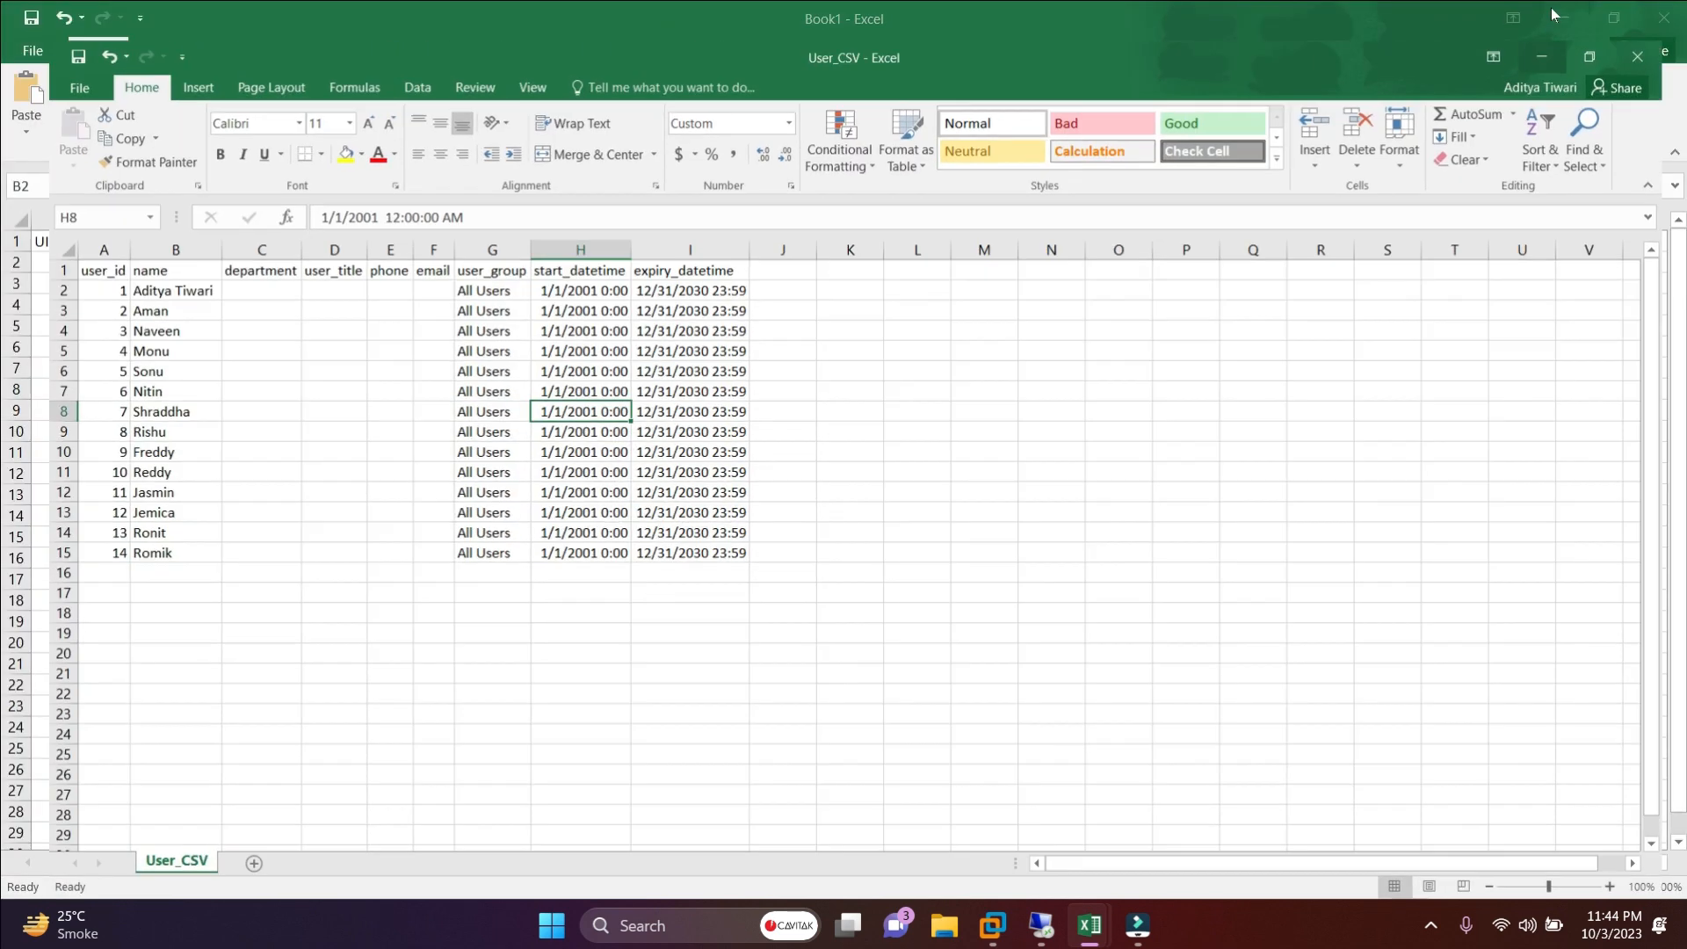
left_click(1563, 17)
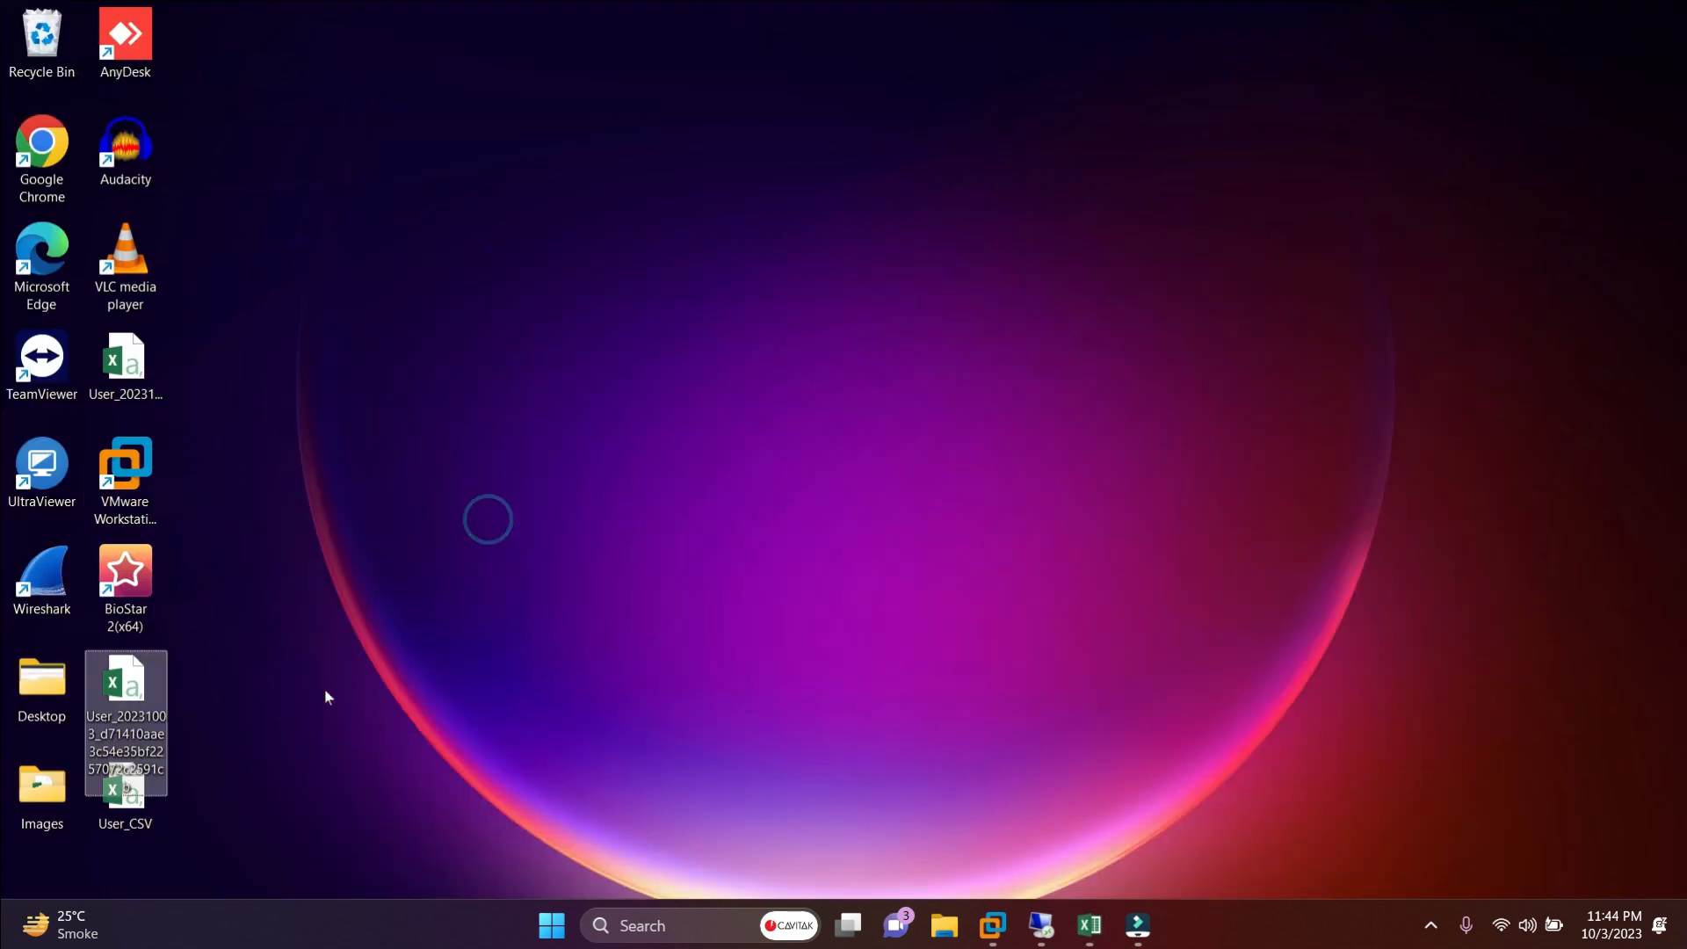
left_click(137, 802)
right_click(136, 802)
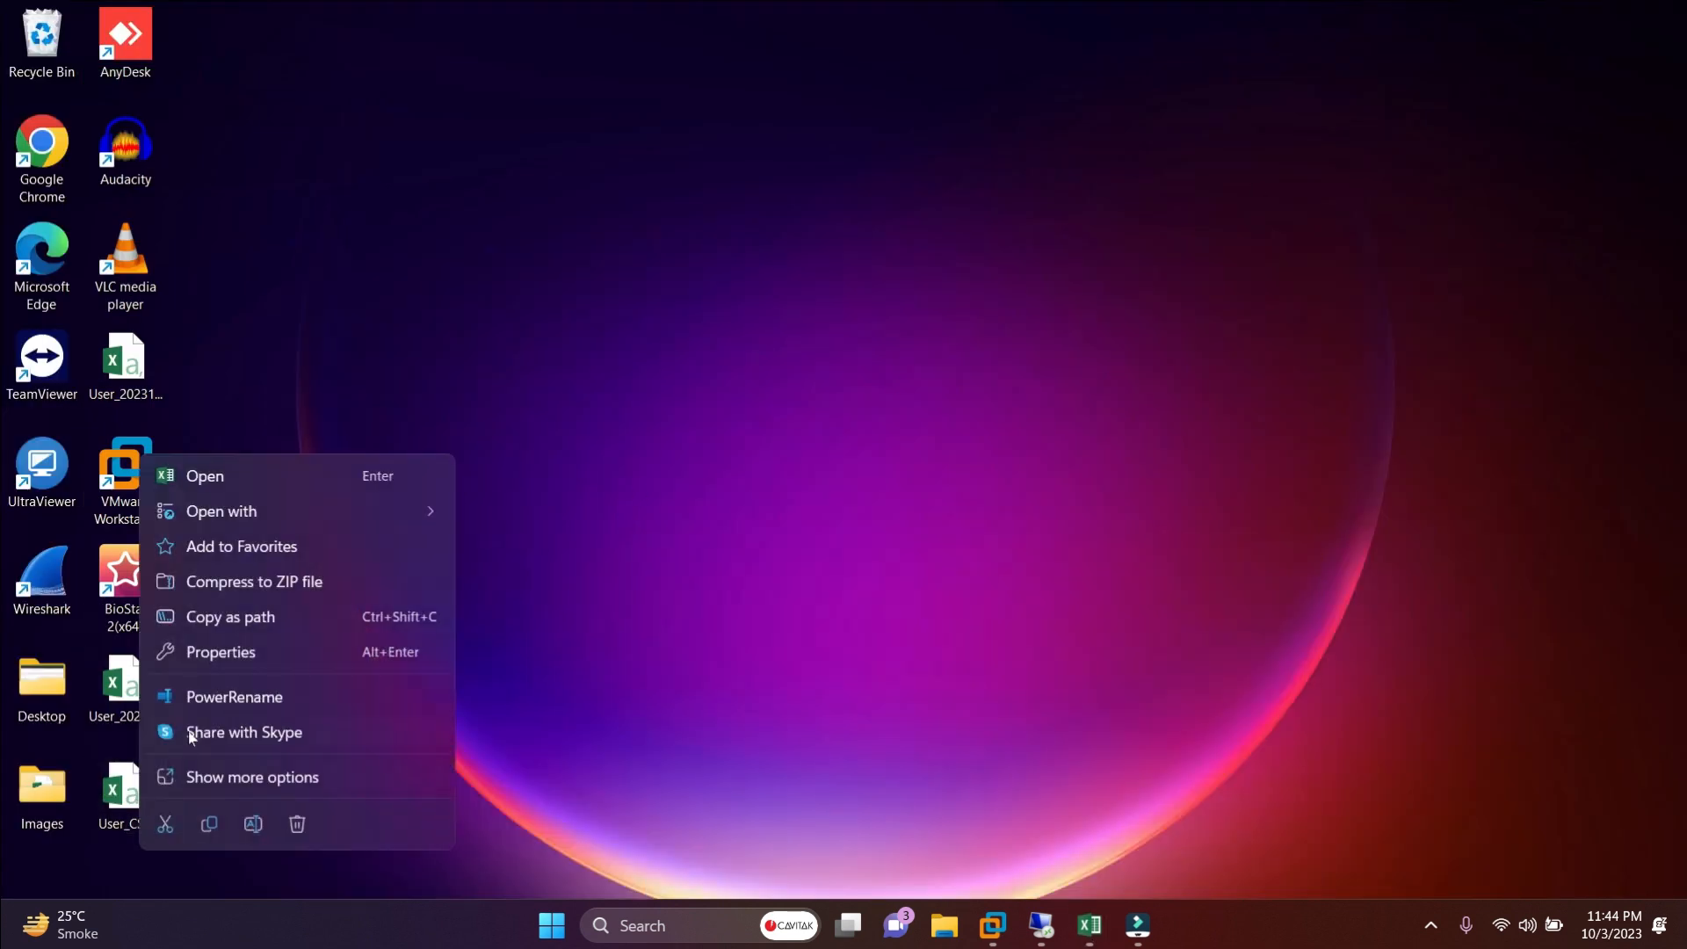
left_click(209, 823)
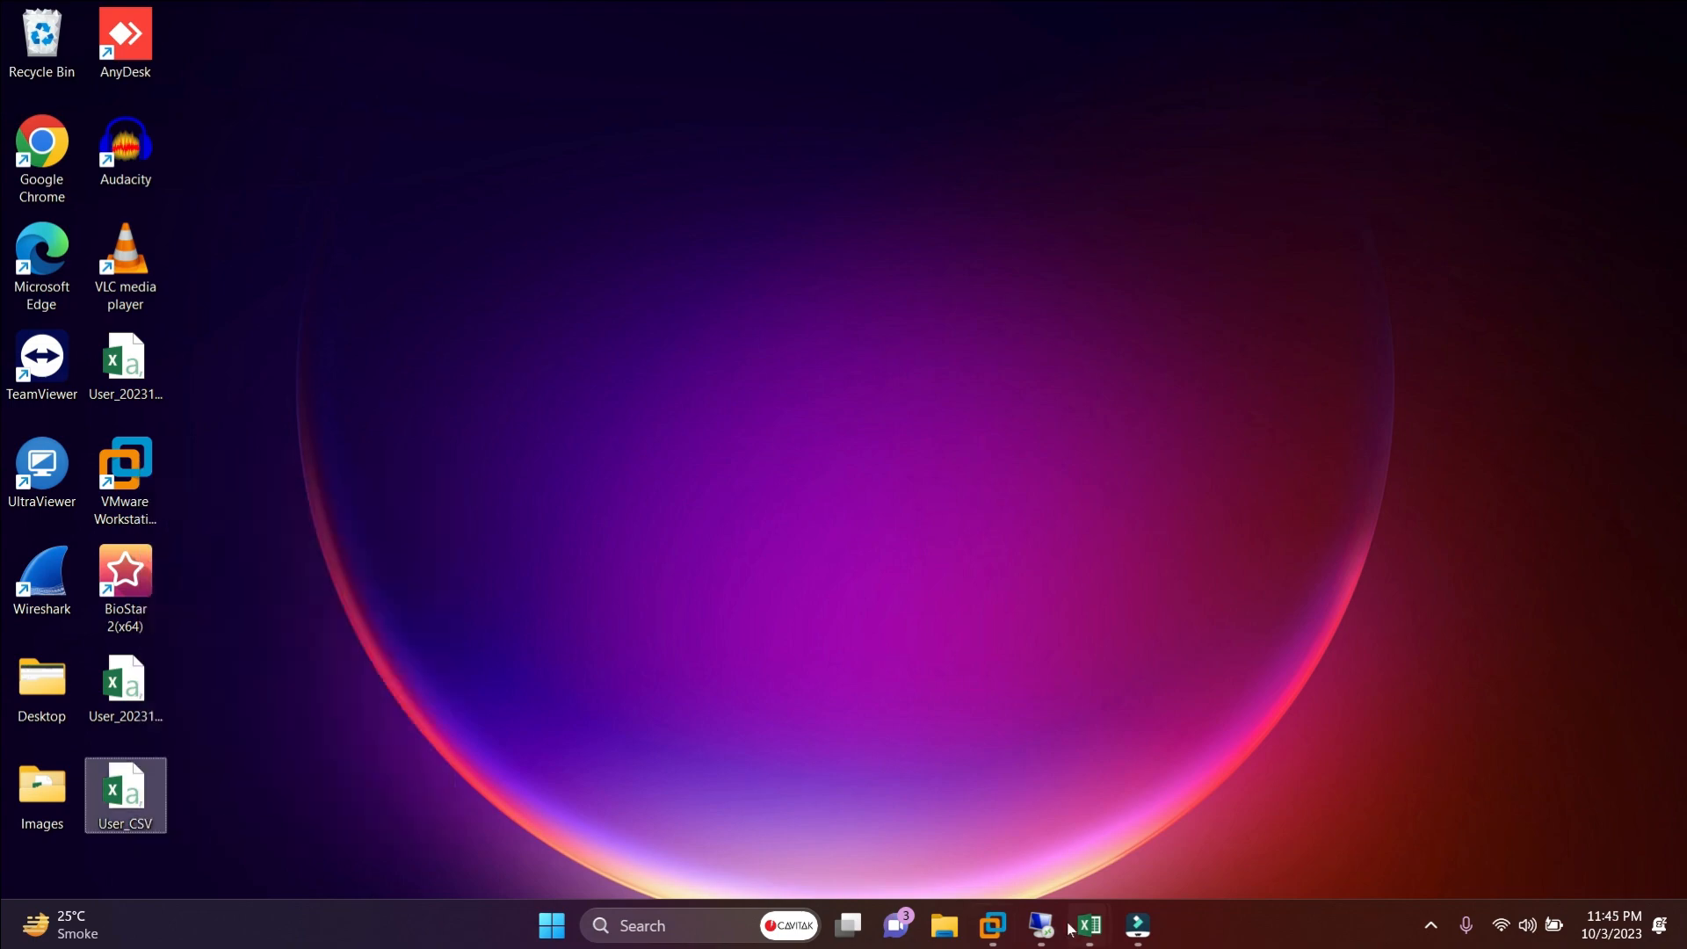
- Switch to the remote desktop, paste the User_CSV file into its Downloads folder and return to the BioStar 2 page
left_click(1041, 925)
right_click(612, 450)
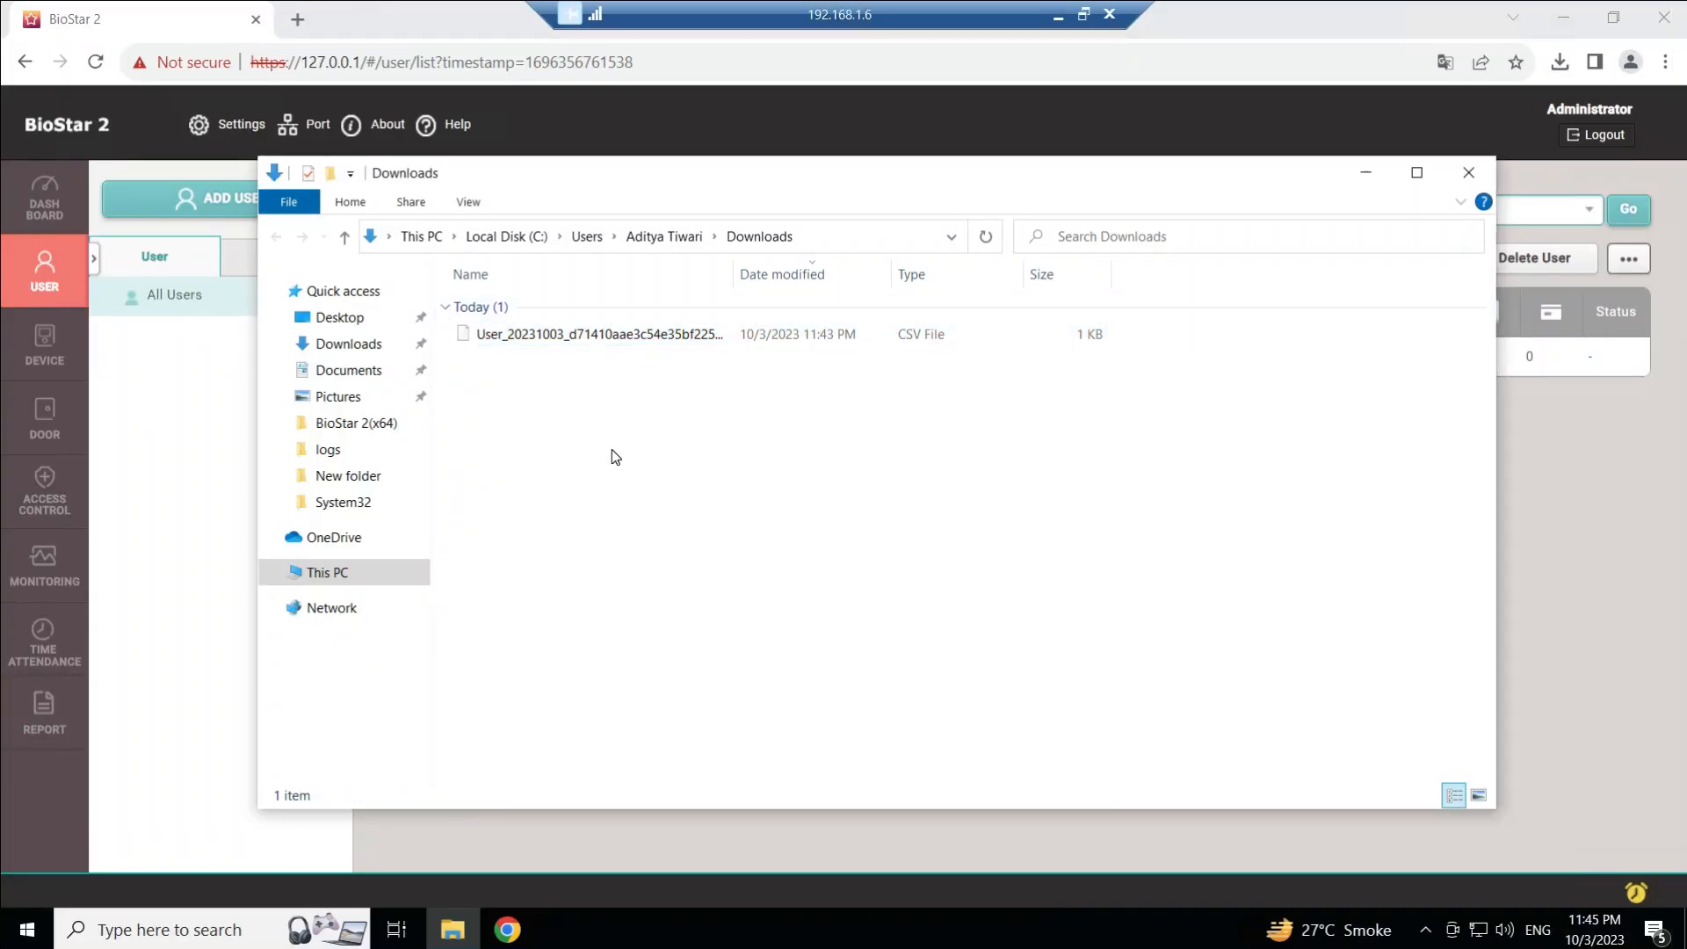
left_click(664, 607)
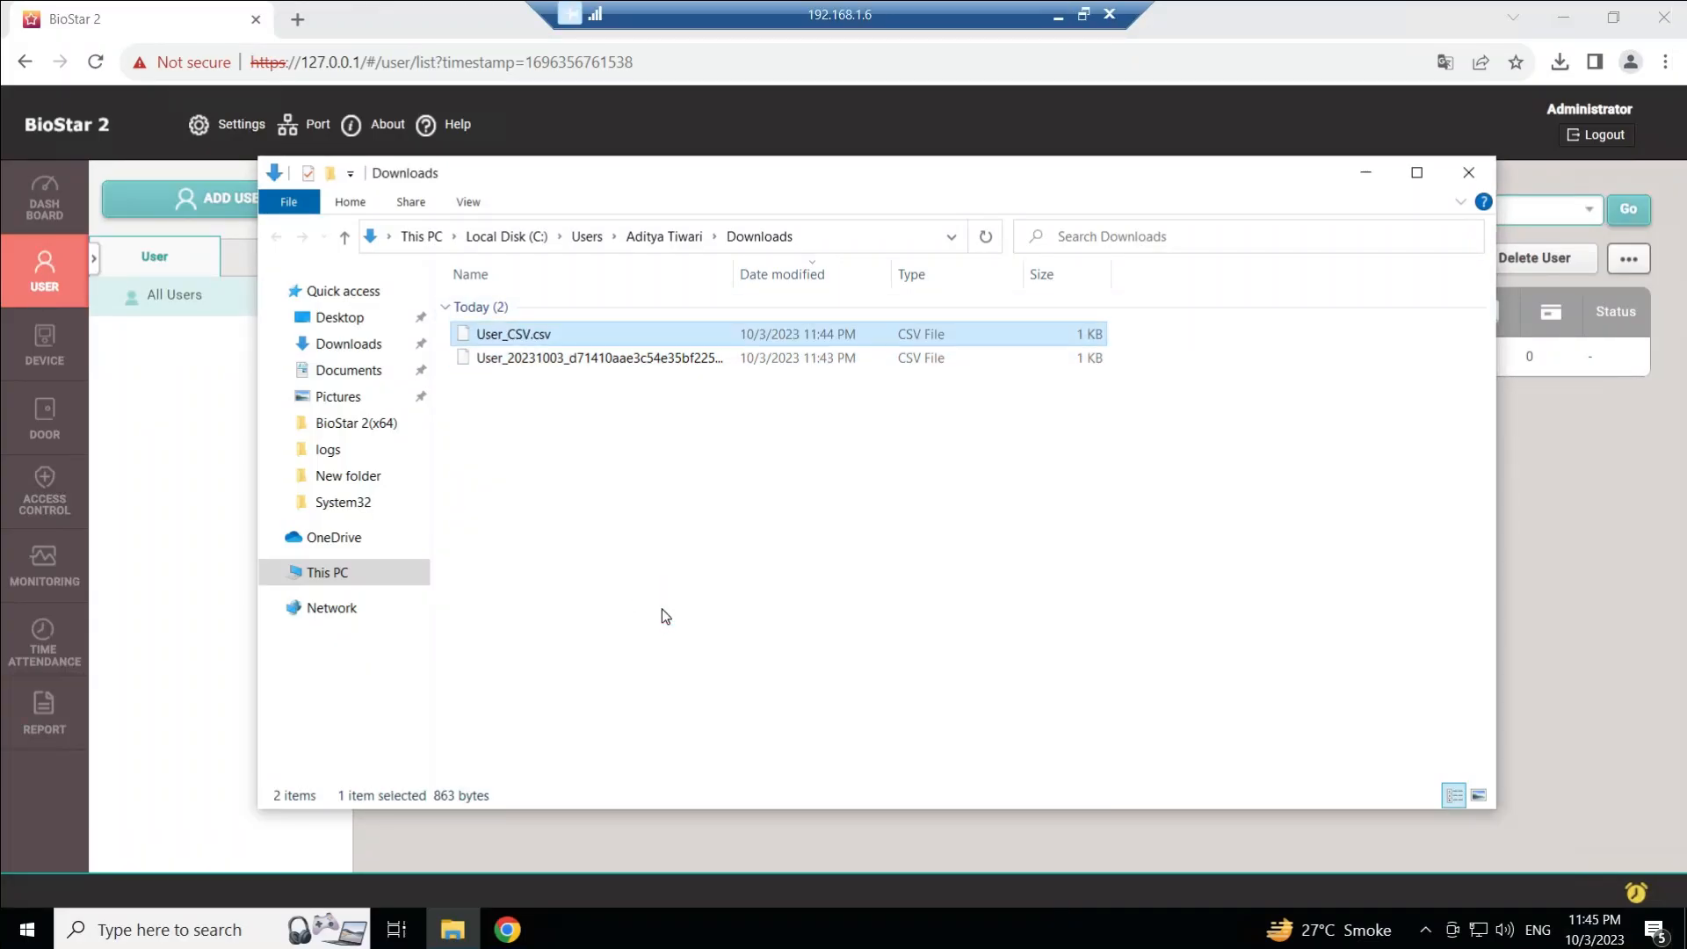
left_click(1611, 456)
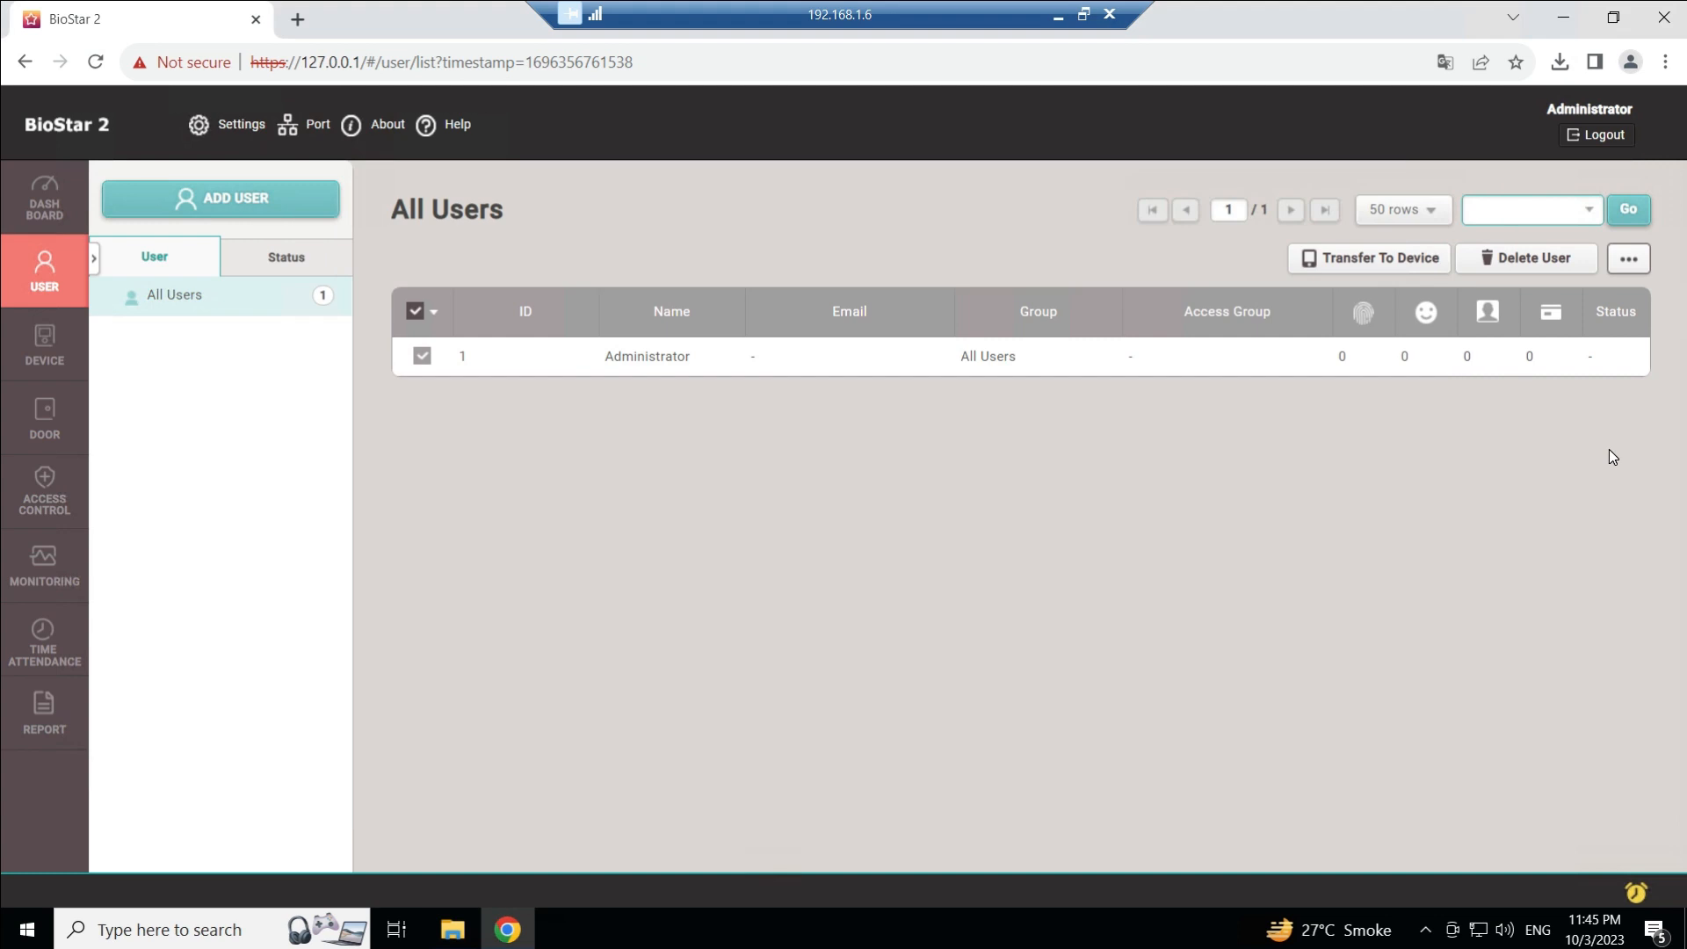
- Start a CSV import on the user list with User_CSV.csv from Downloads, importing from row 2, and proceed to the field mapping
left_click(62, 276)
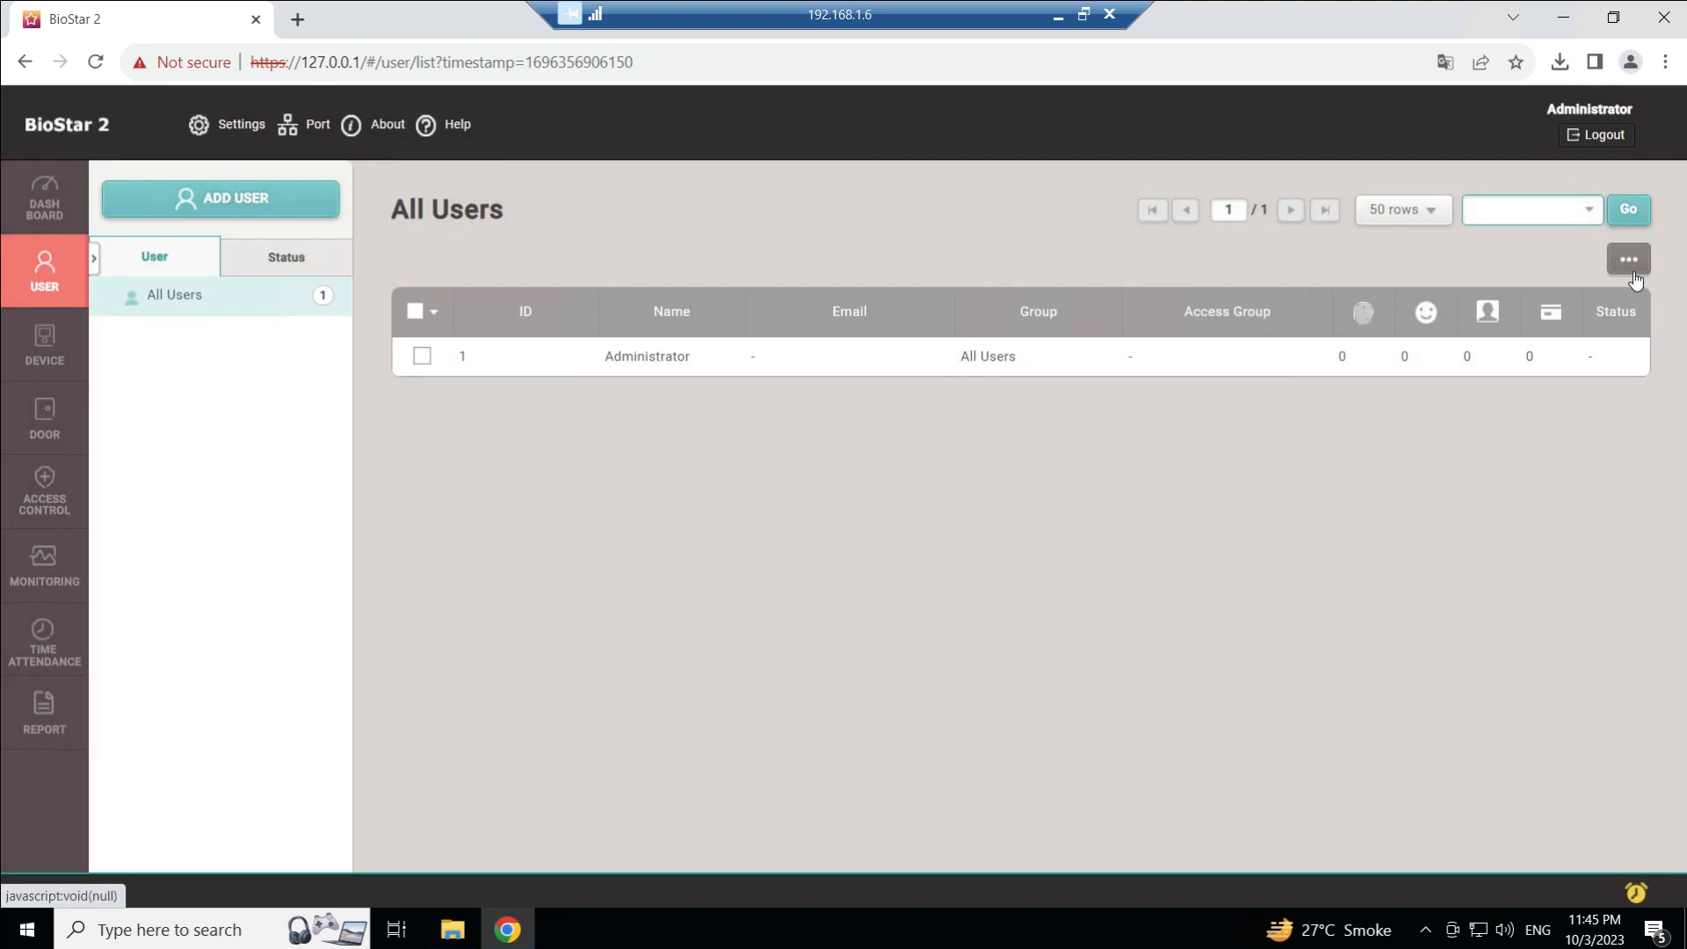
left_click(1628, 261)
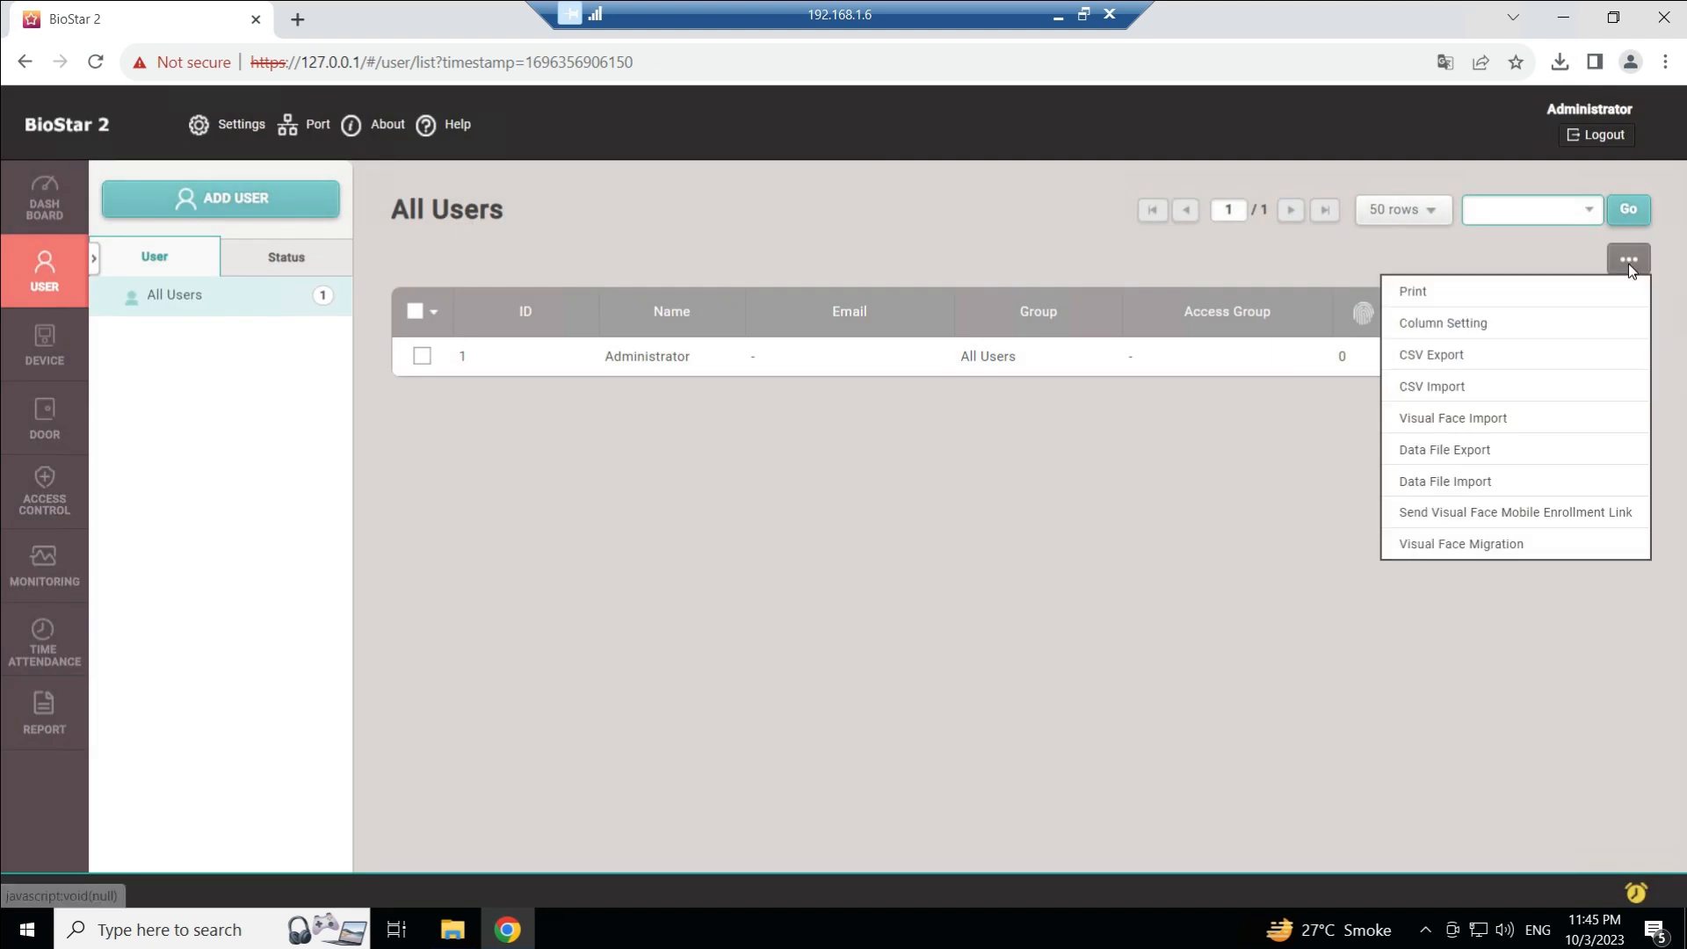
left_click(1437, 389)
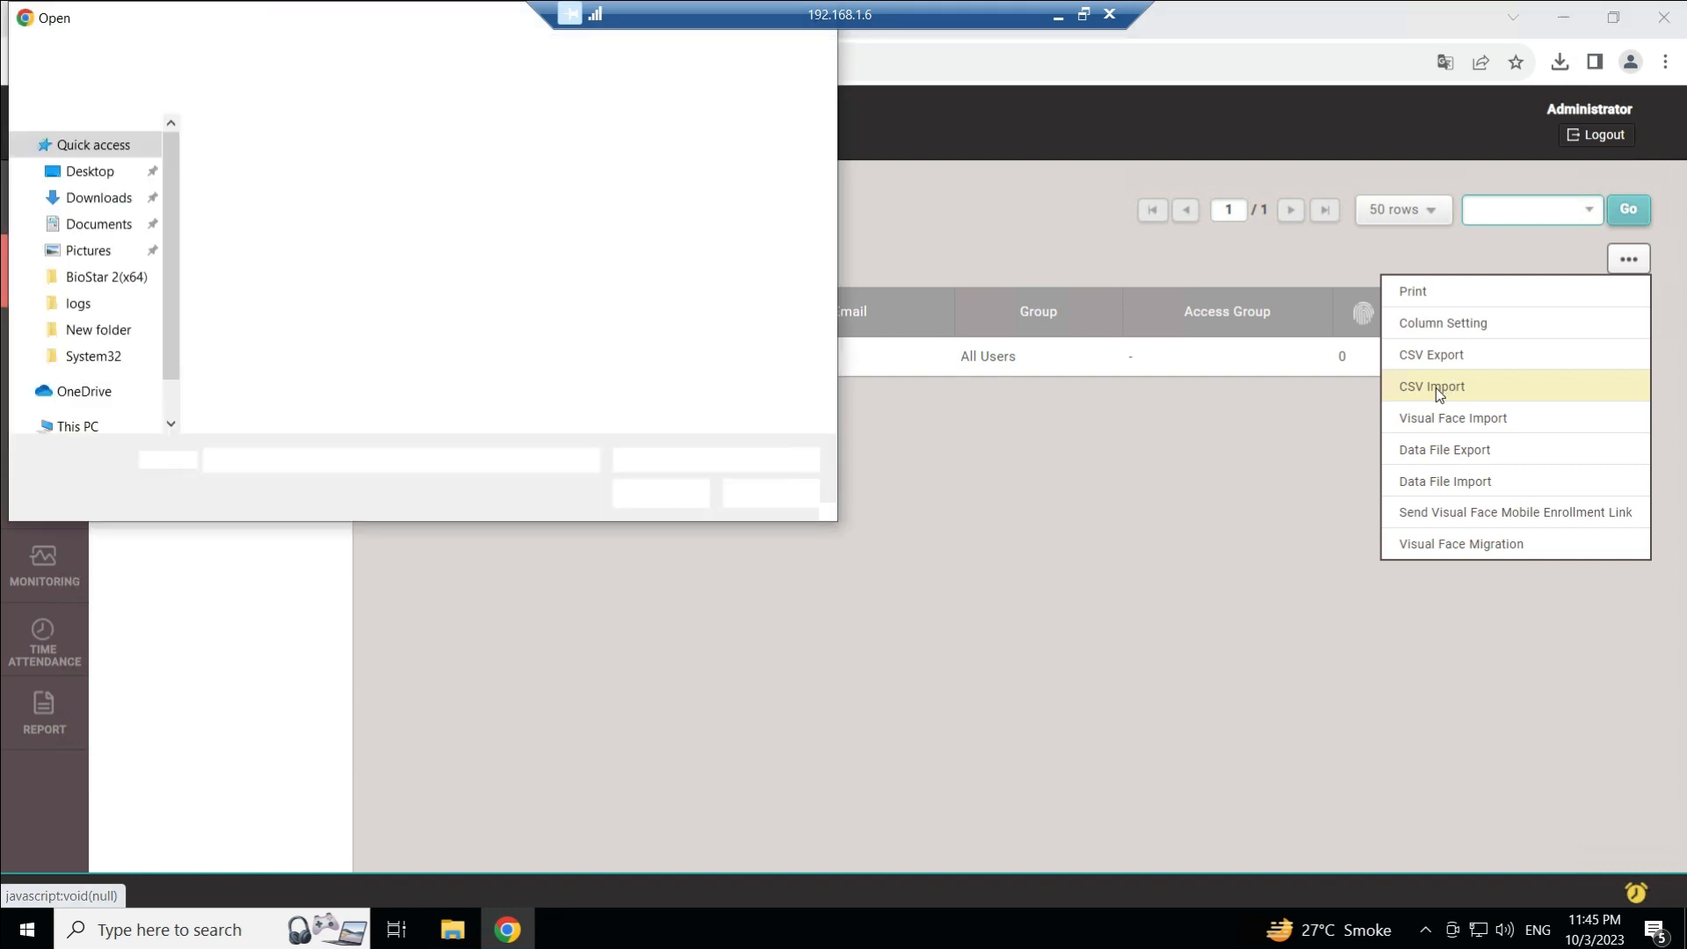
left_click(79, 197)
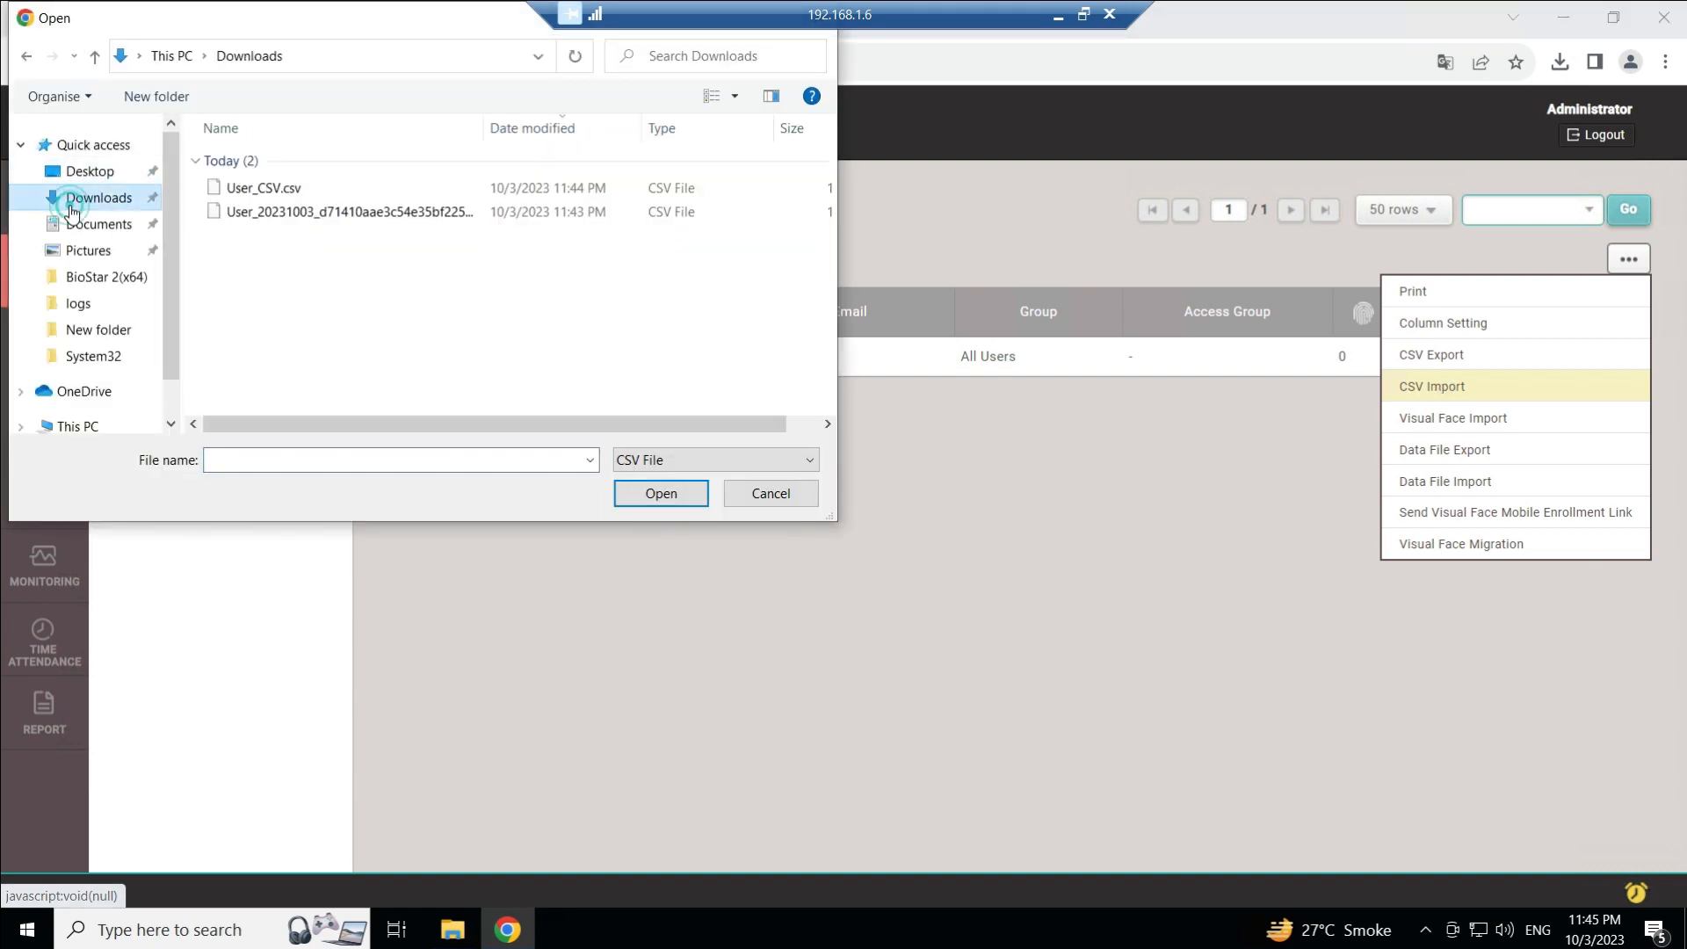
double_click(266, 188)
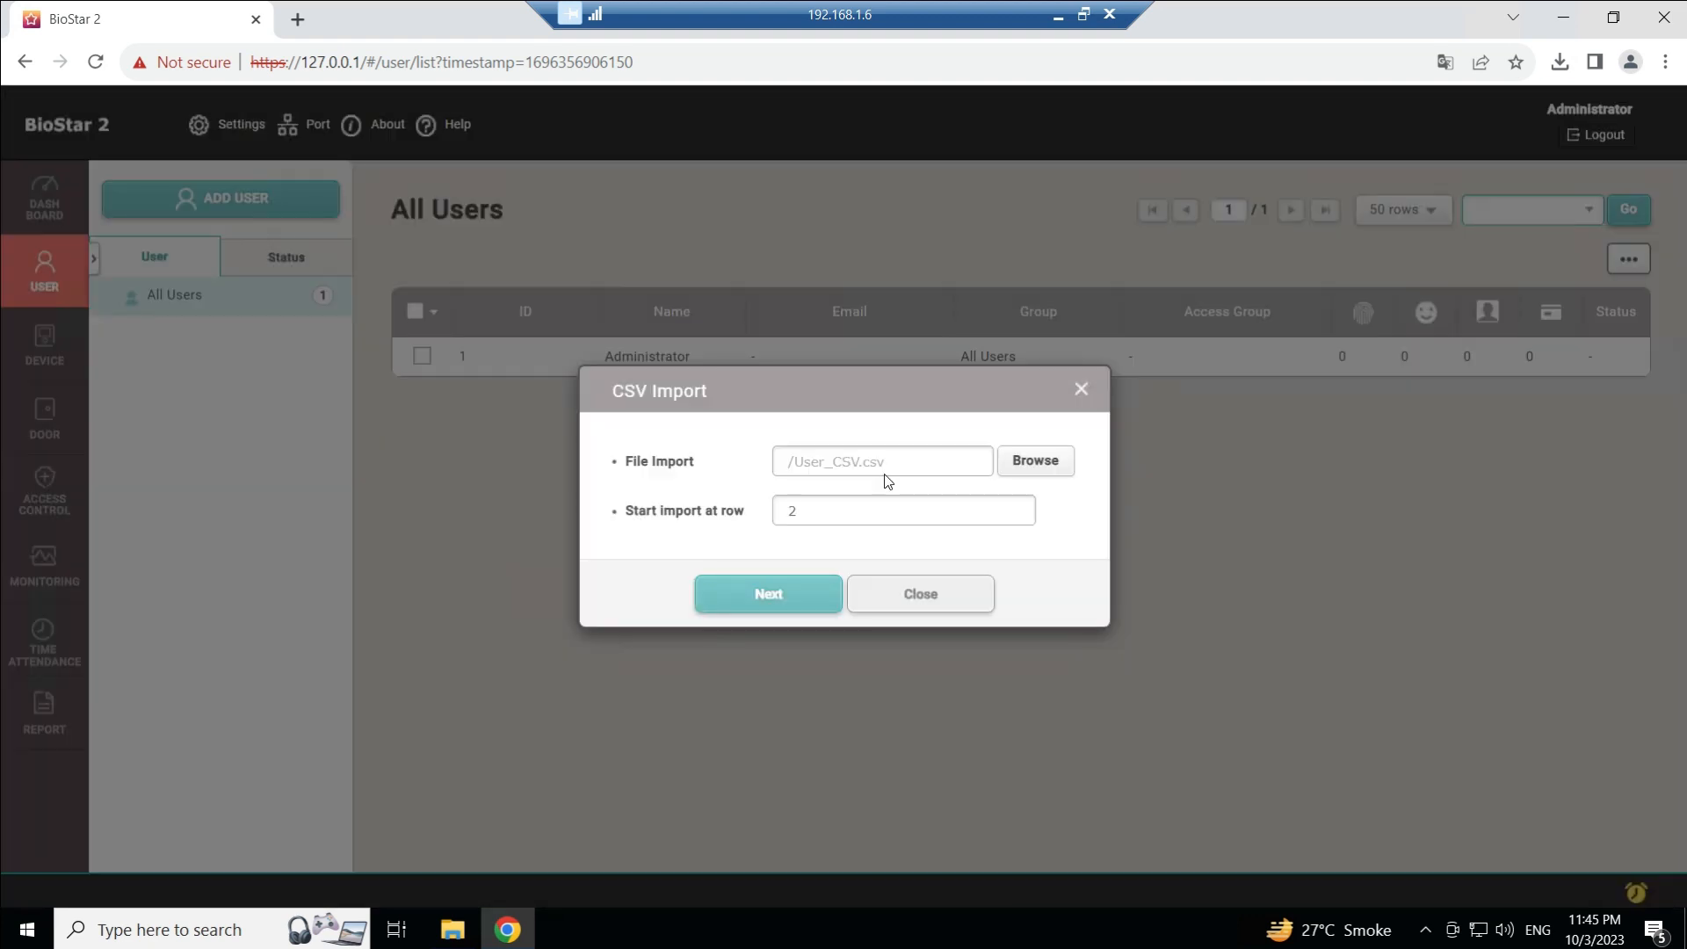
left_click(756, 596)
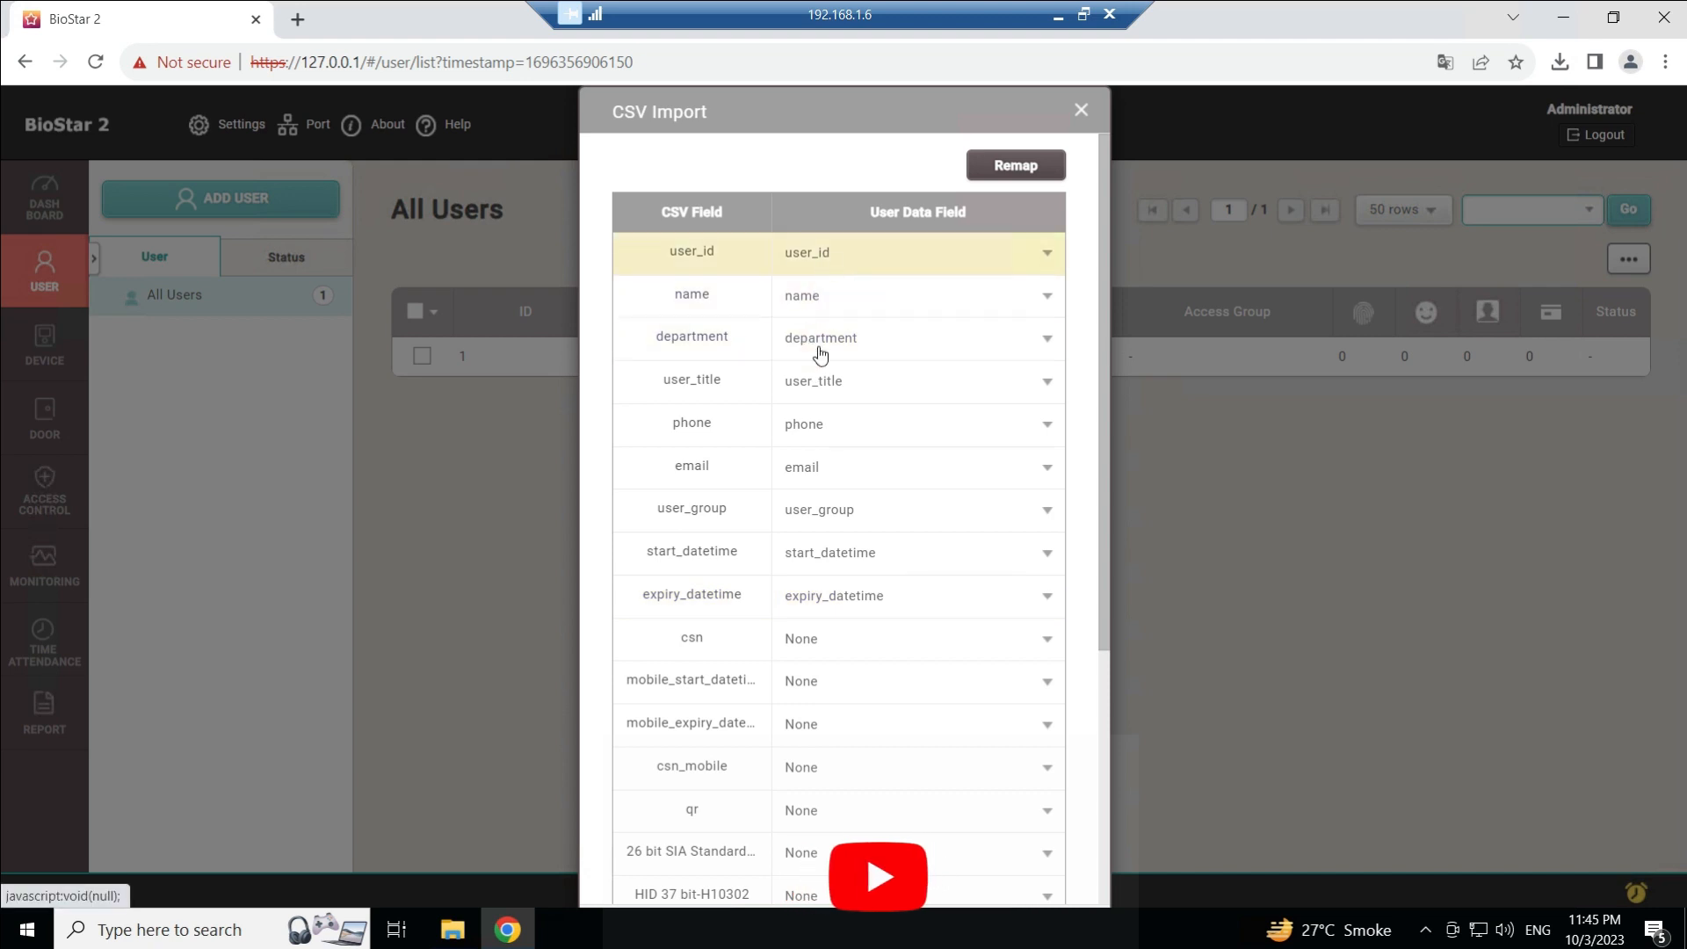
- Map the user_id CSV field to the user_id data field
left_click(835, 255)
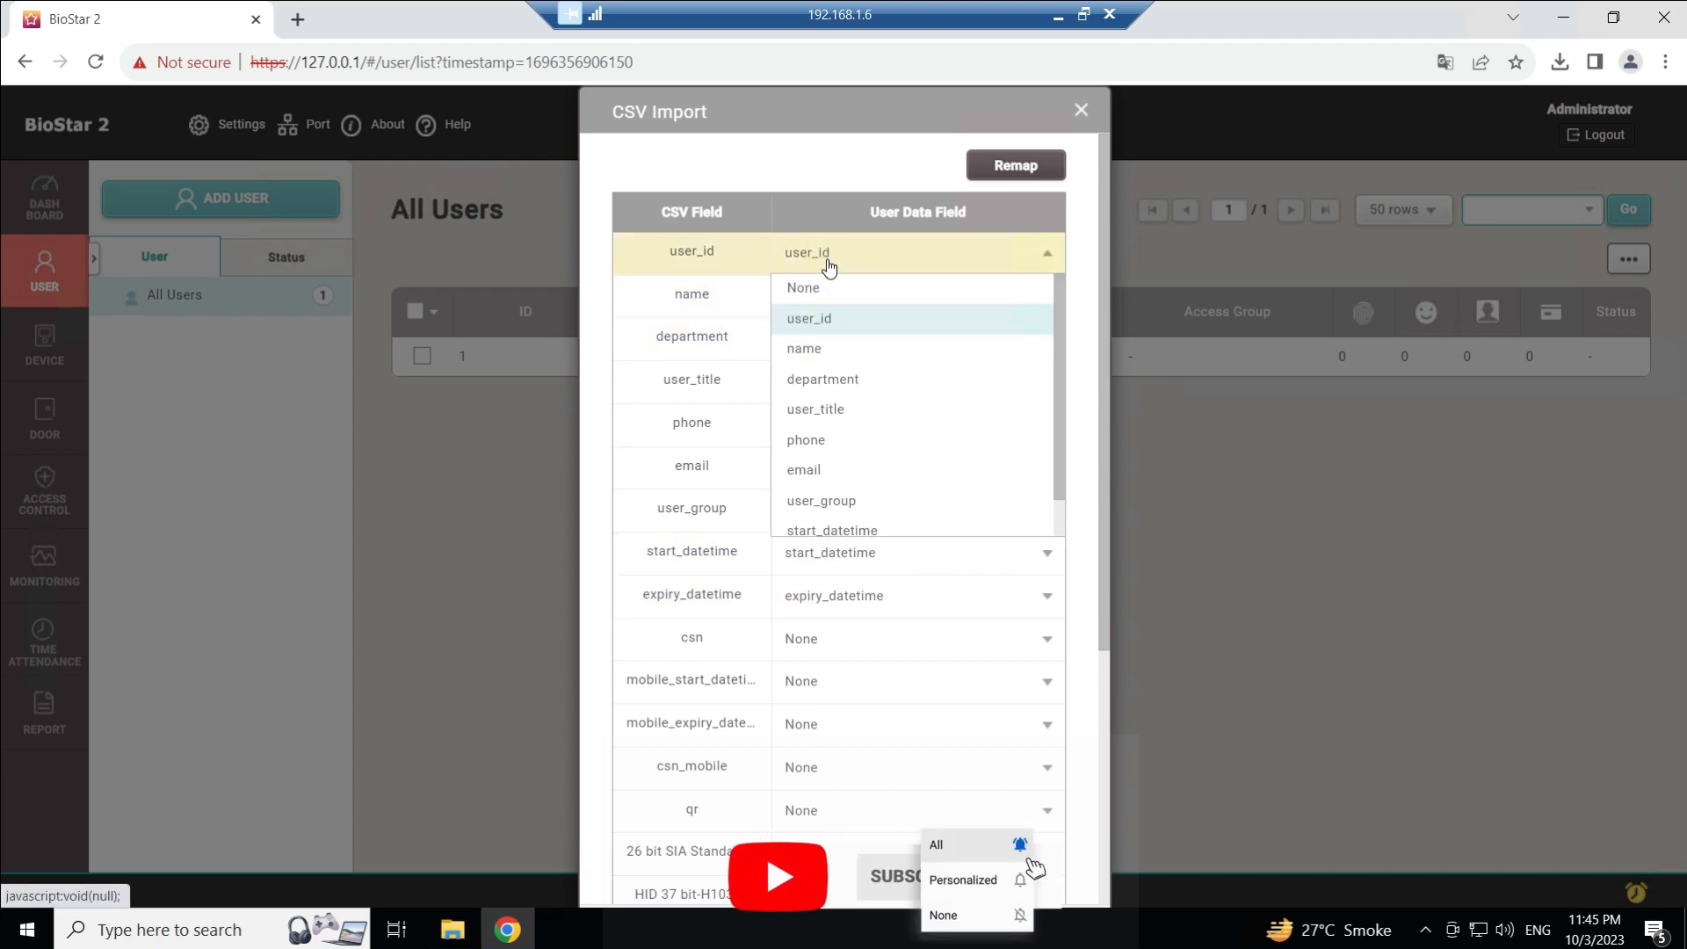
left_click(819, 318)
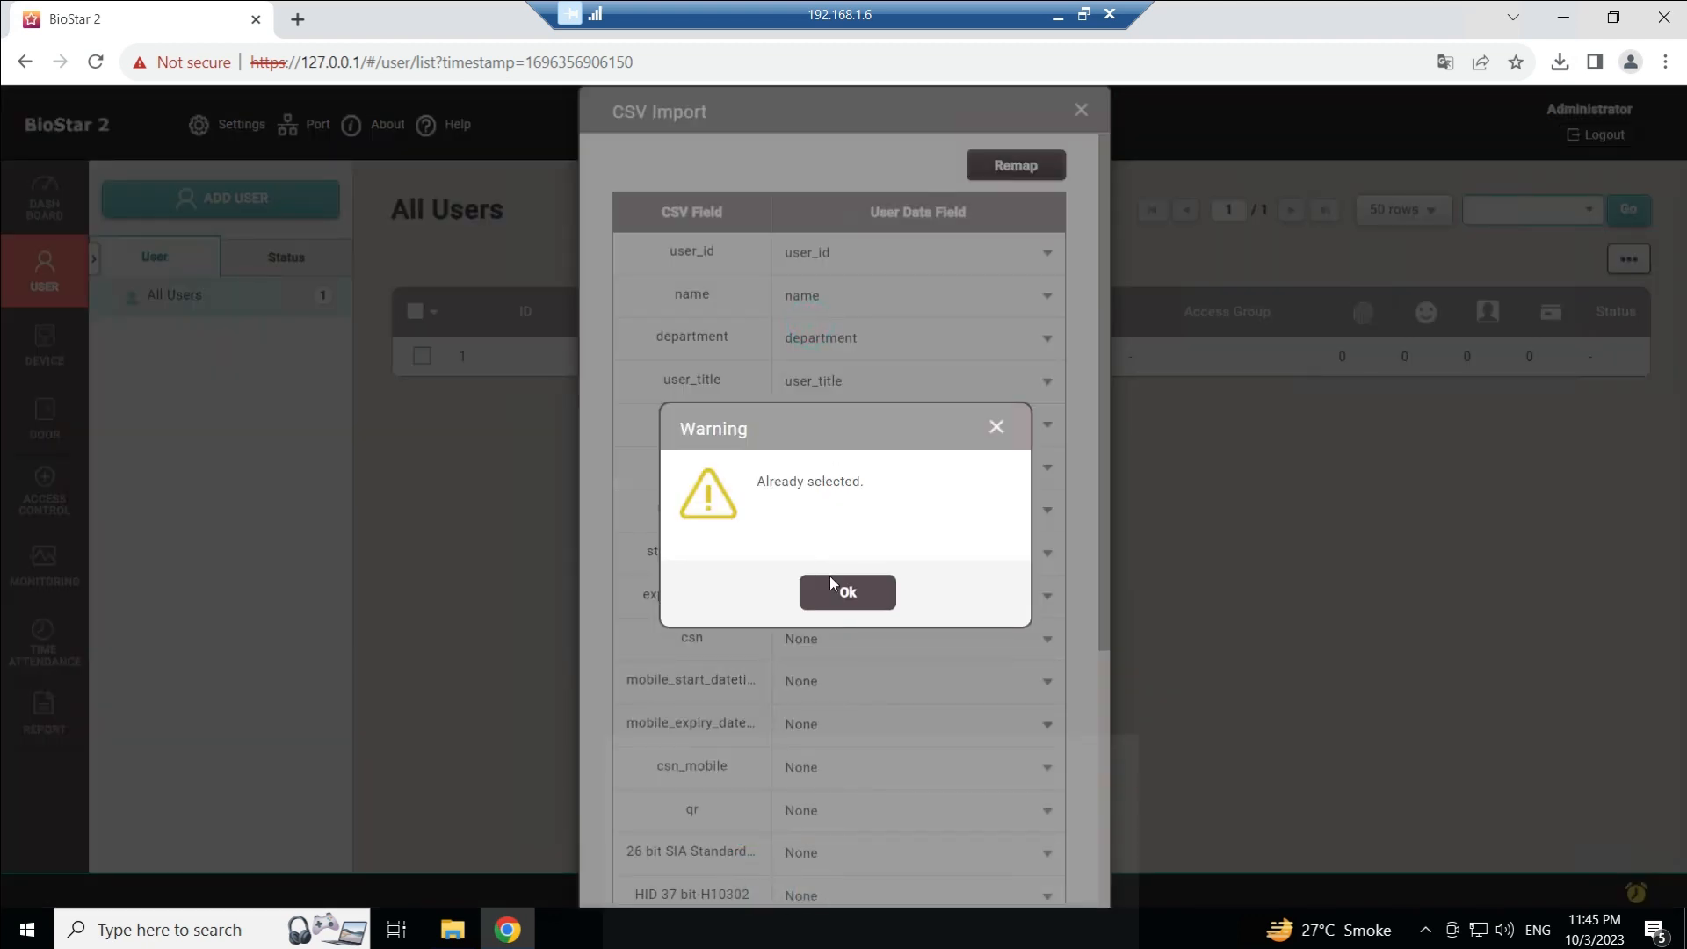
left_click(846, 591)
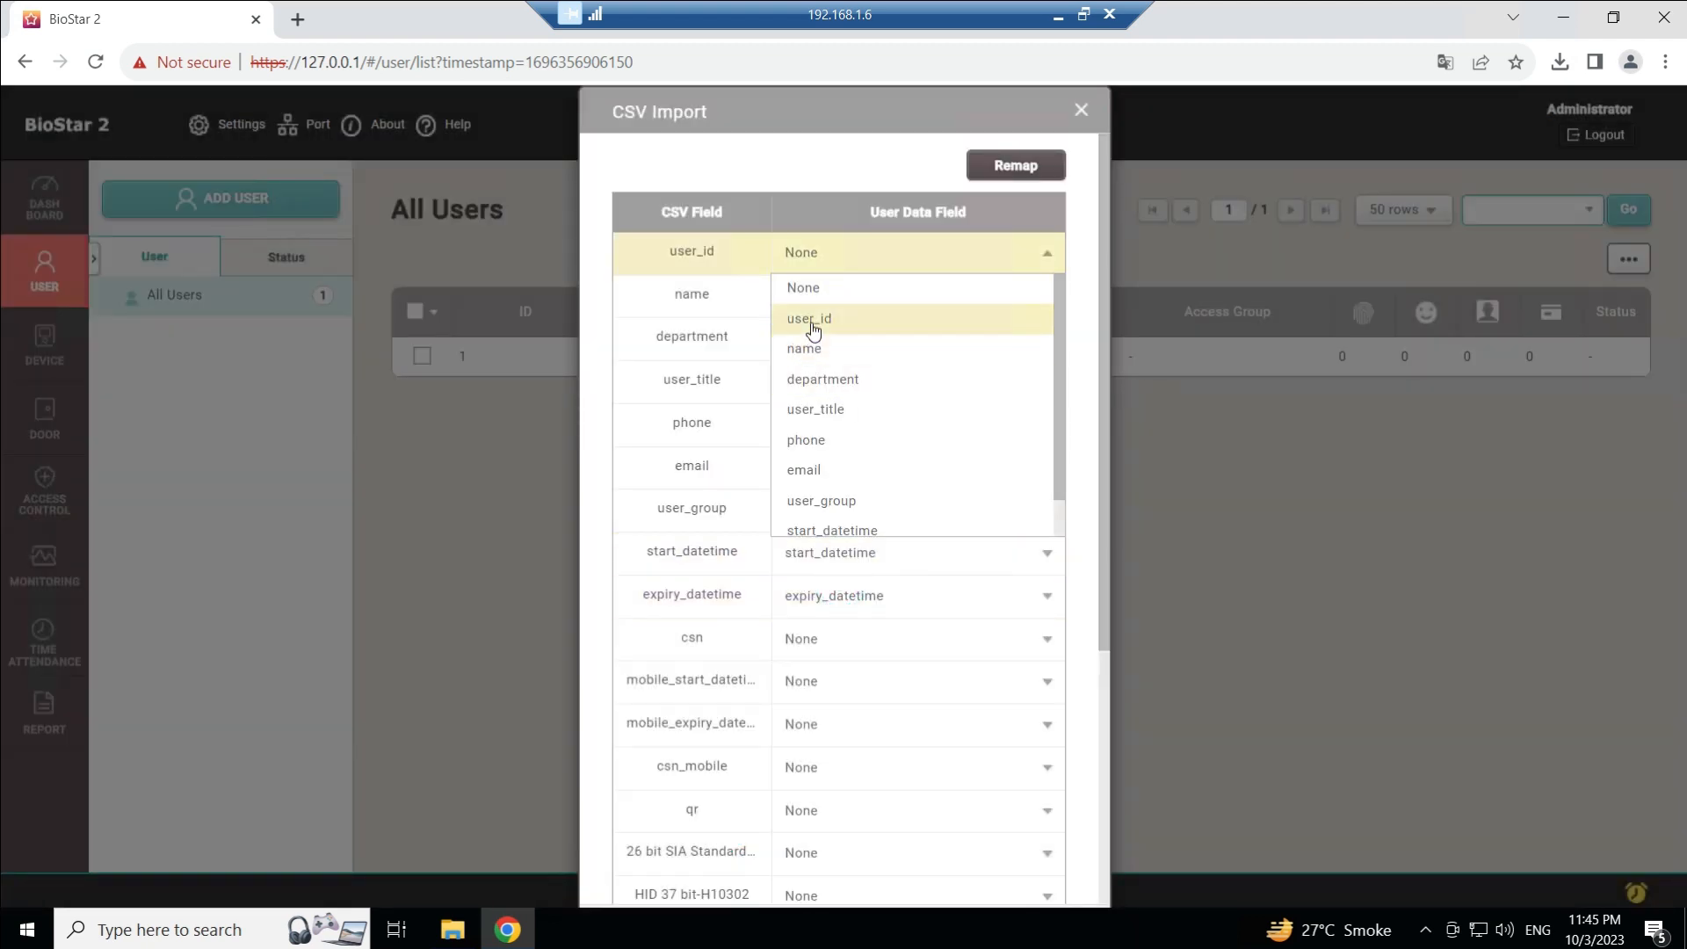
left_click(806, 319)
- Try to run the user import with the Preserve data option for user IDs that already exist
scroll(848, 550, "down", 4)
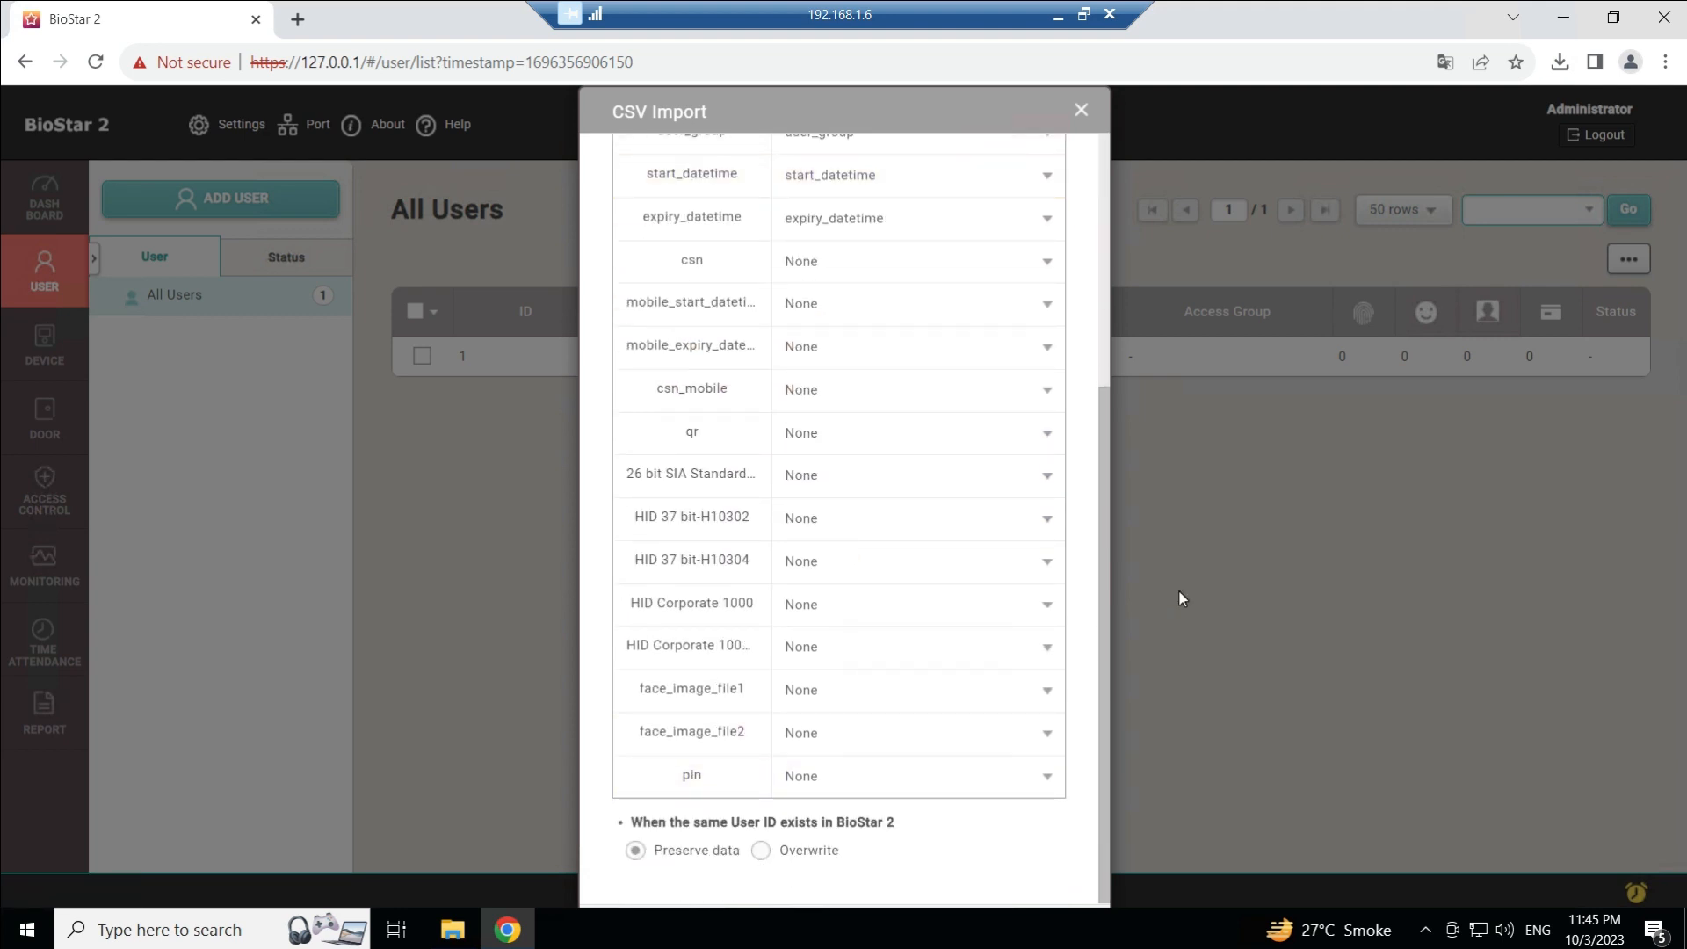
key("ctrl+minus")
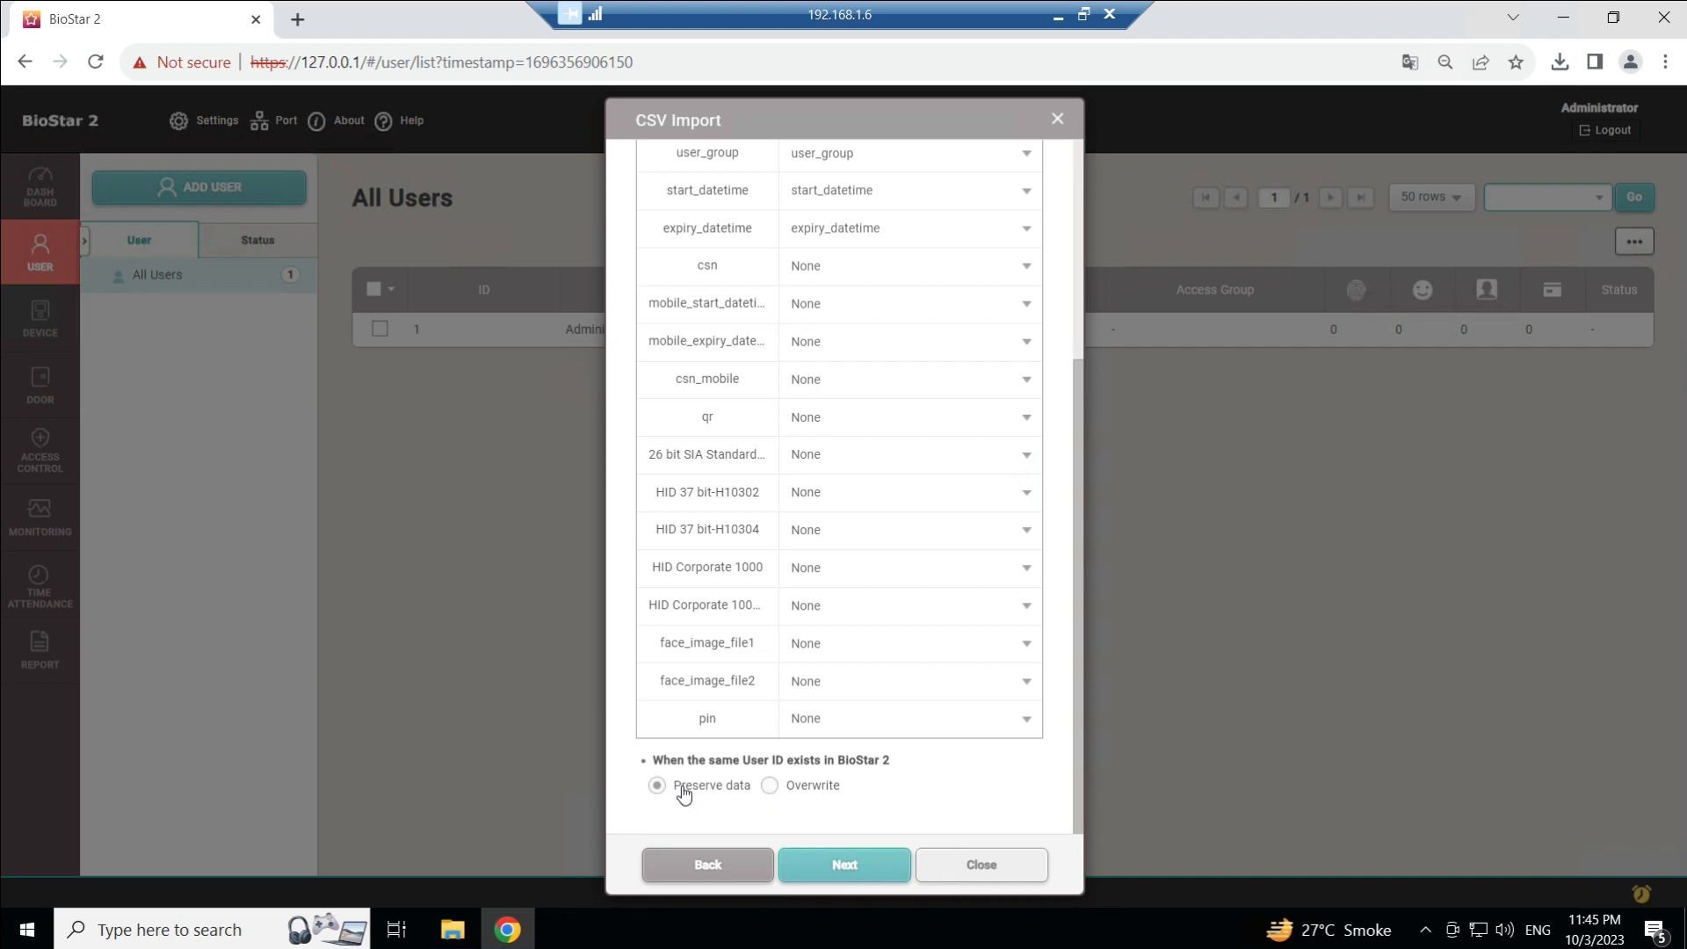
left_click(847, 863)
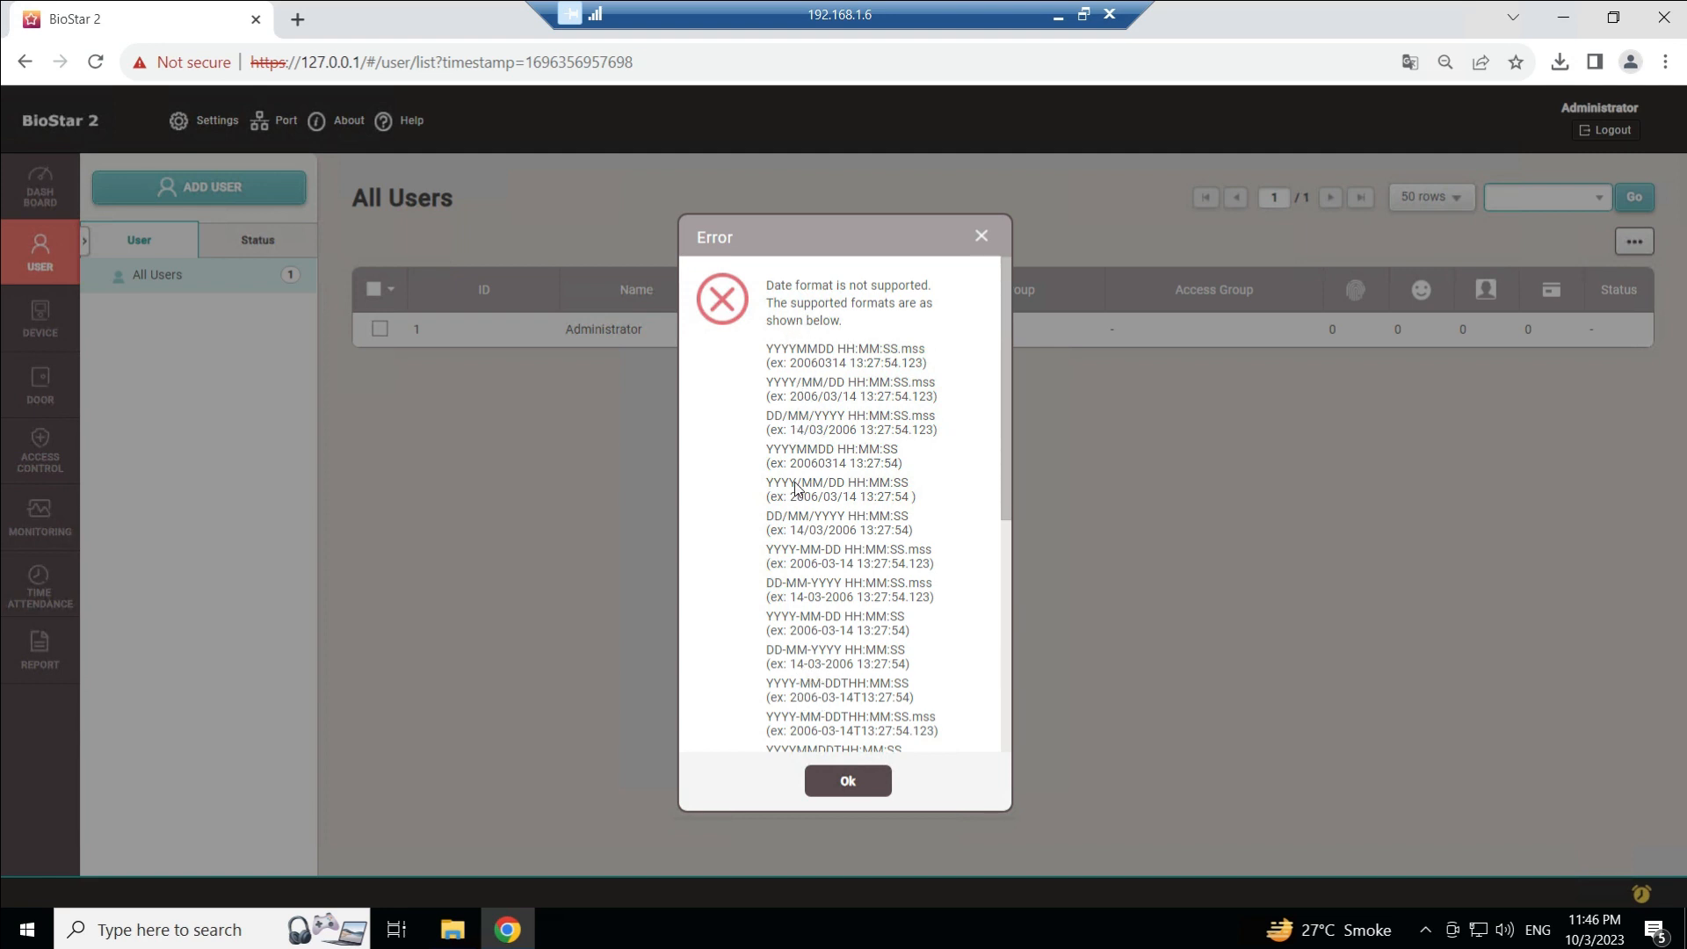
- Write the supported date format DD/MM/YYYY HH:MM:SS in the Run box, copy it, and dismiss the Run box and the import error
key("super+r")
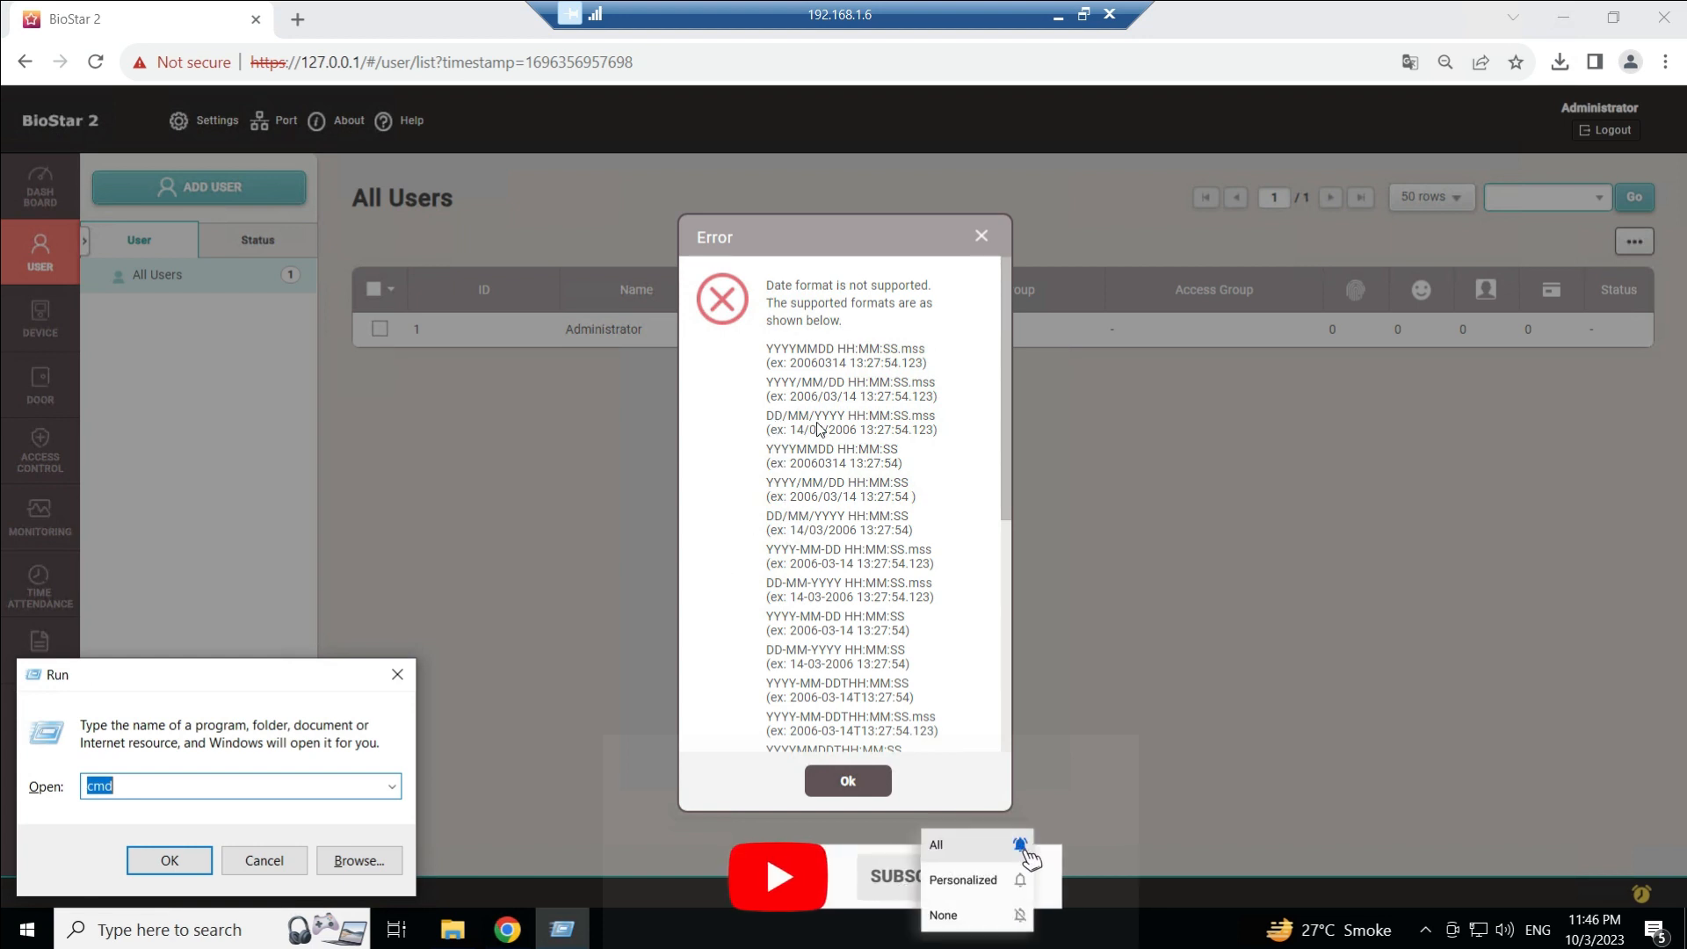
type("DD/MM/YYYY HH:MM:SS")
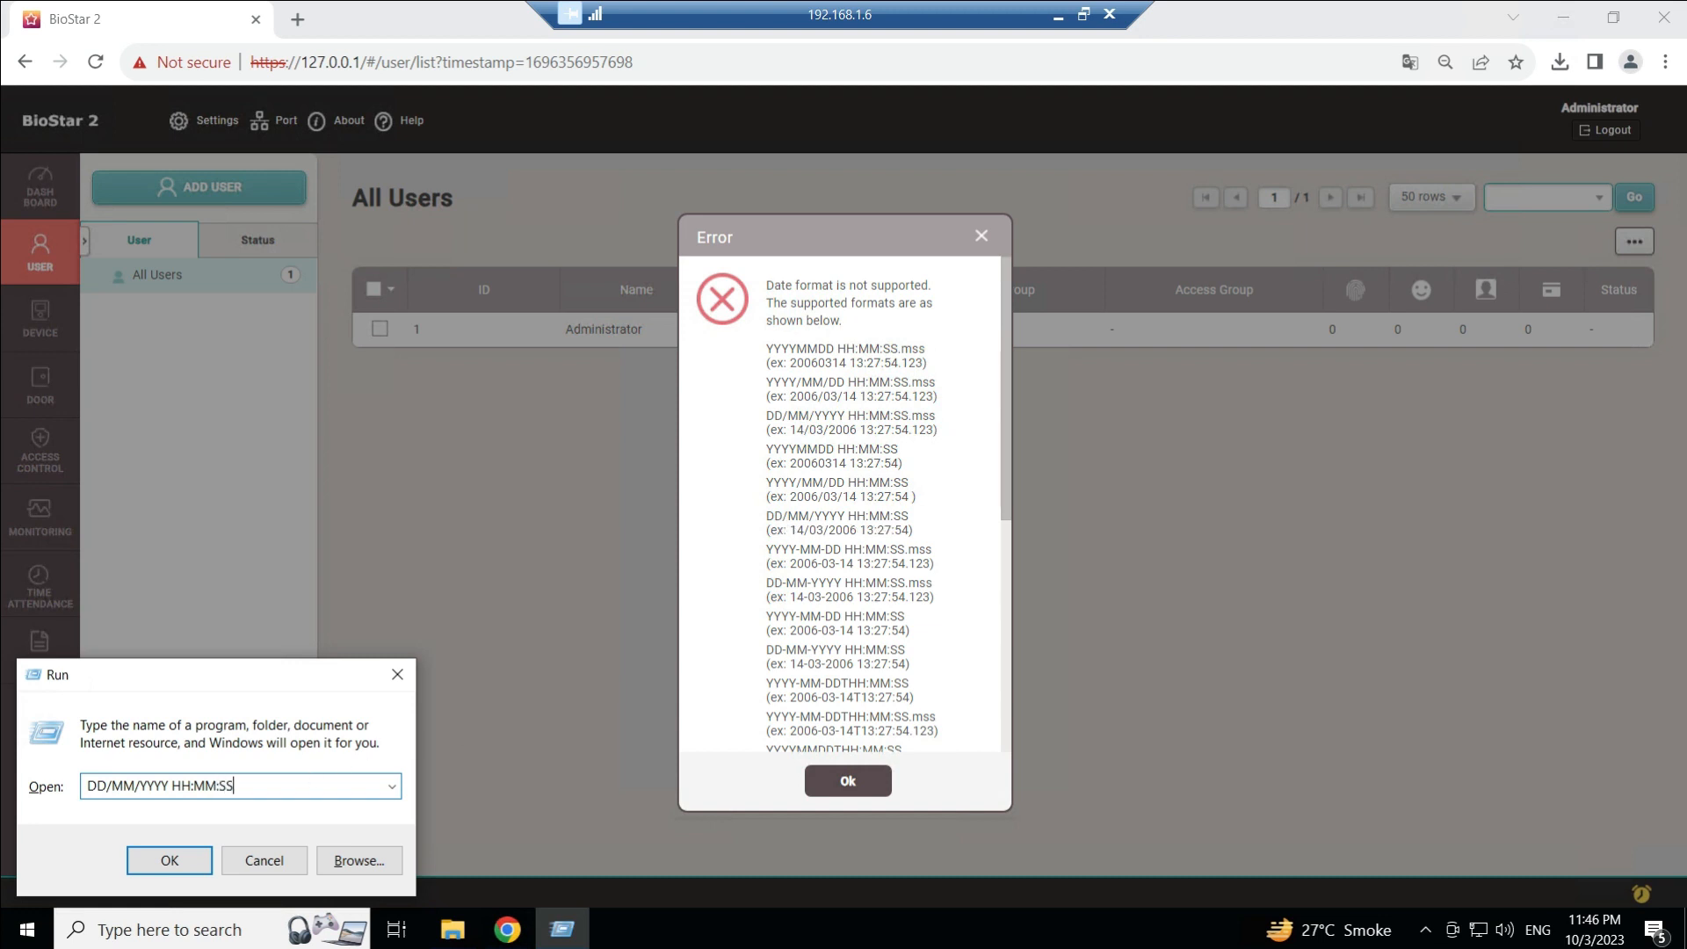
key("ctrl+a")
key("ctrl+c")
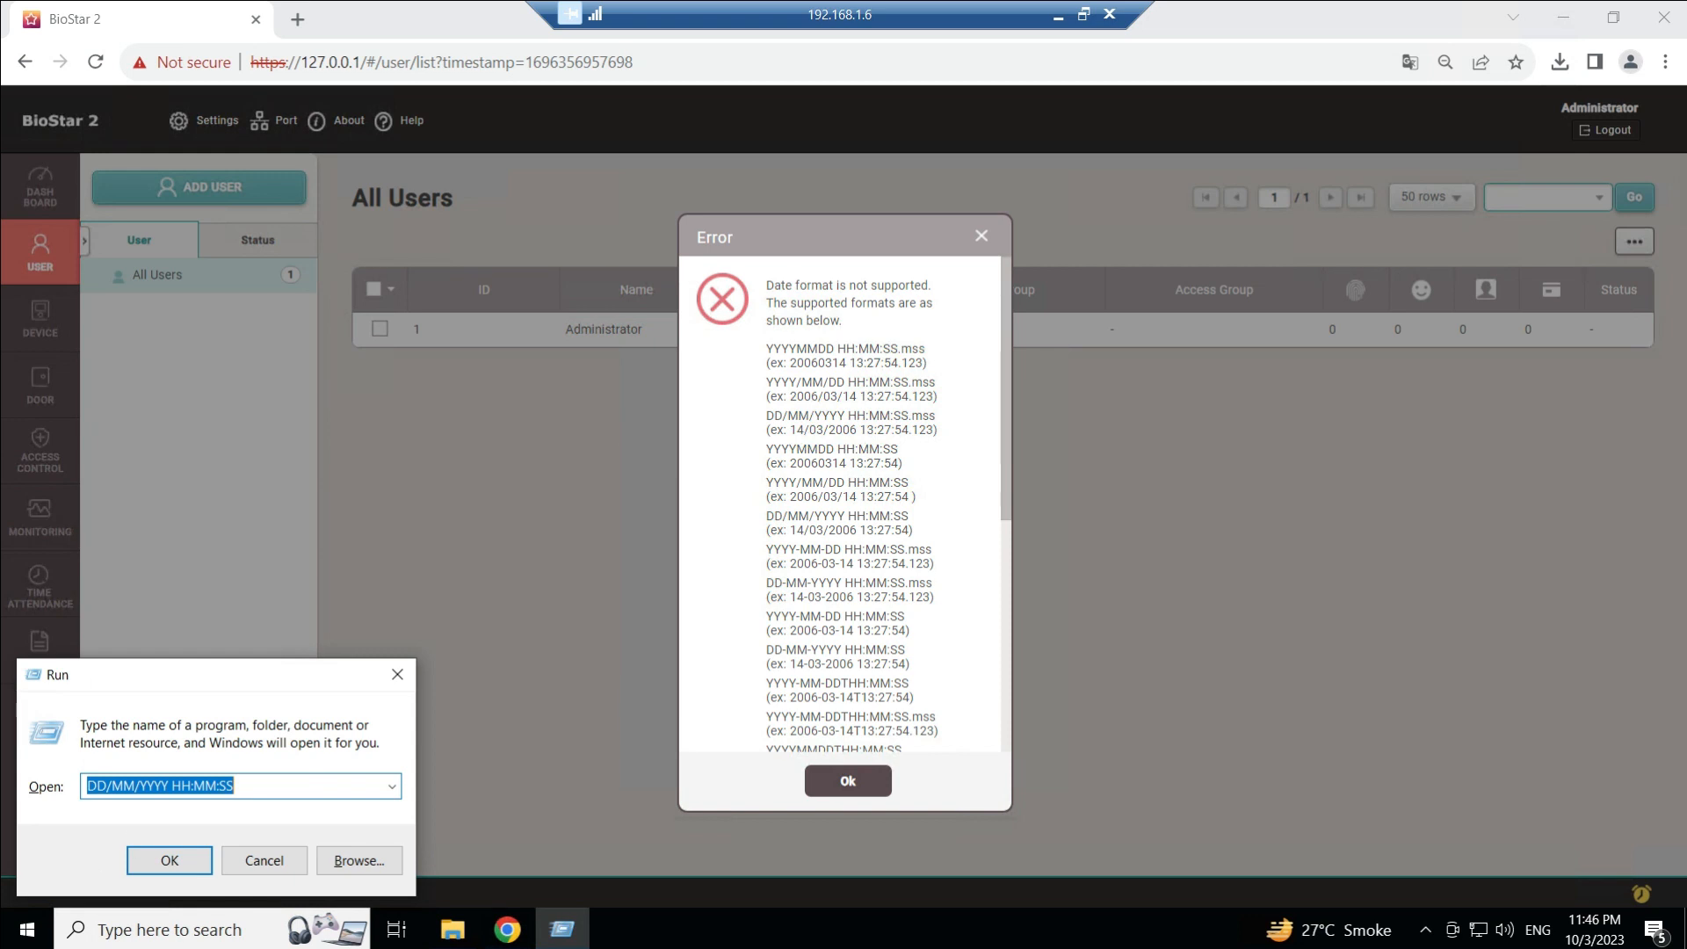
left_click(273, 859)
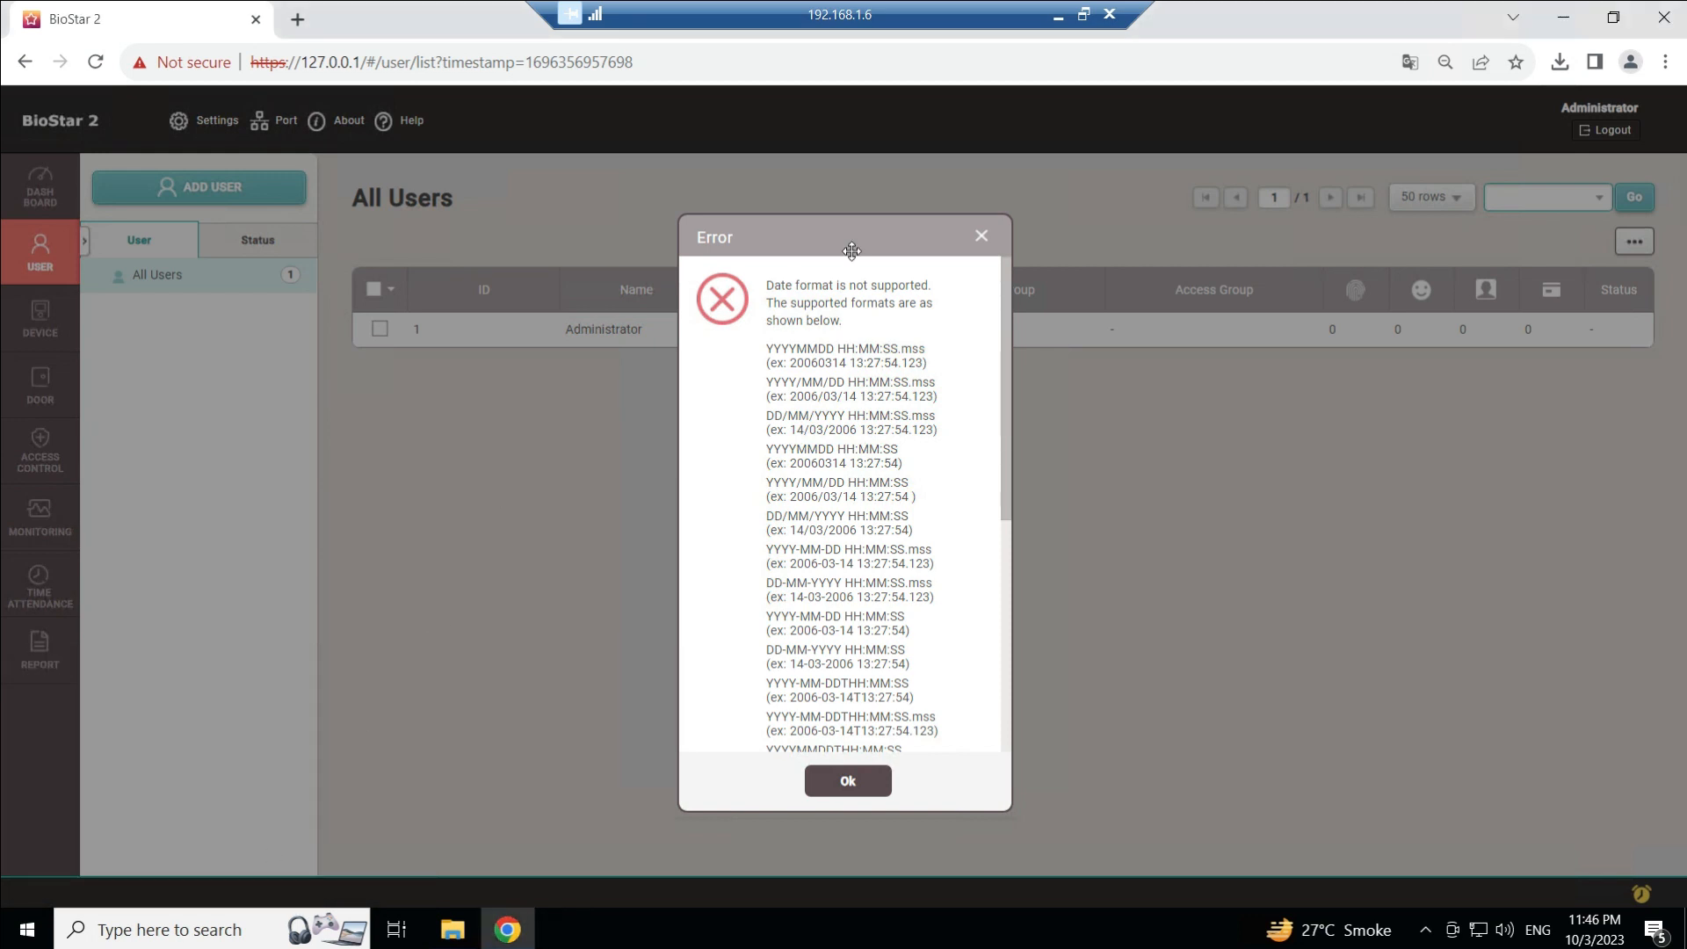
left_click(859, 770)
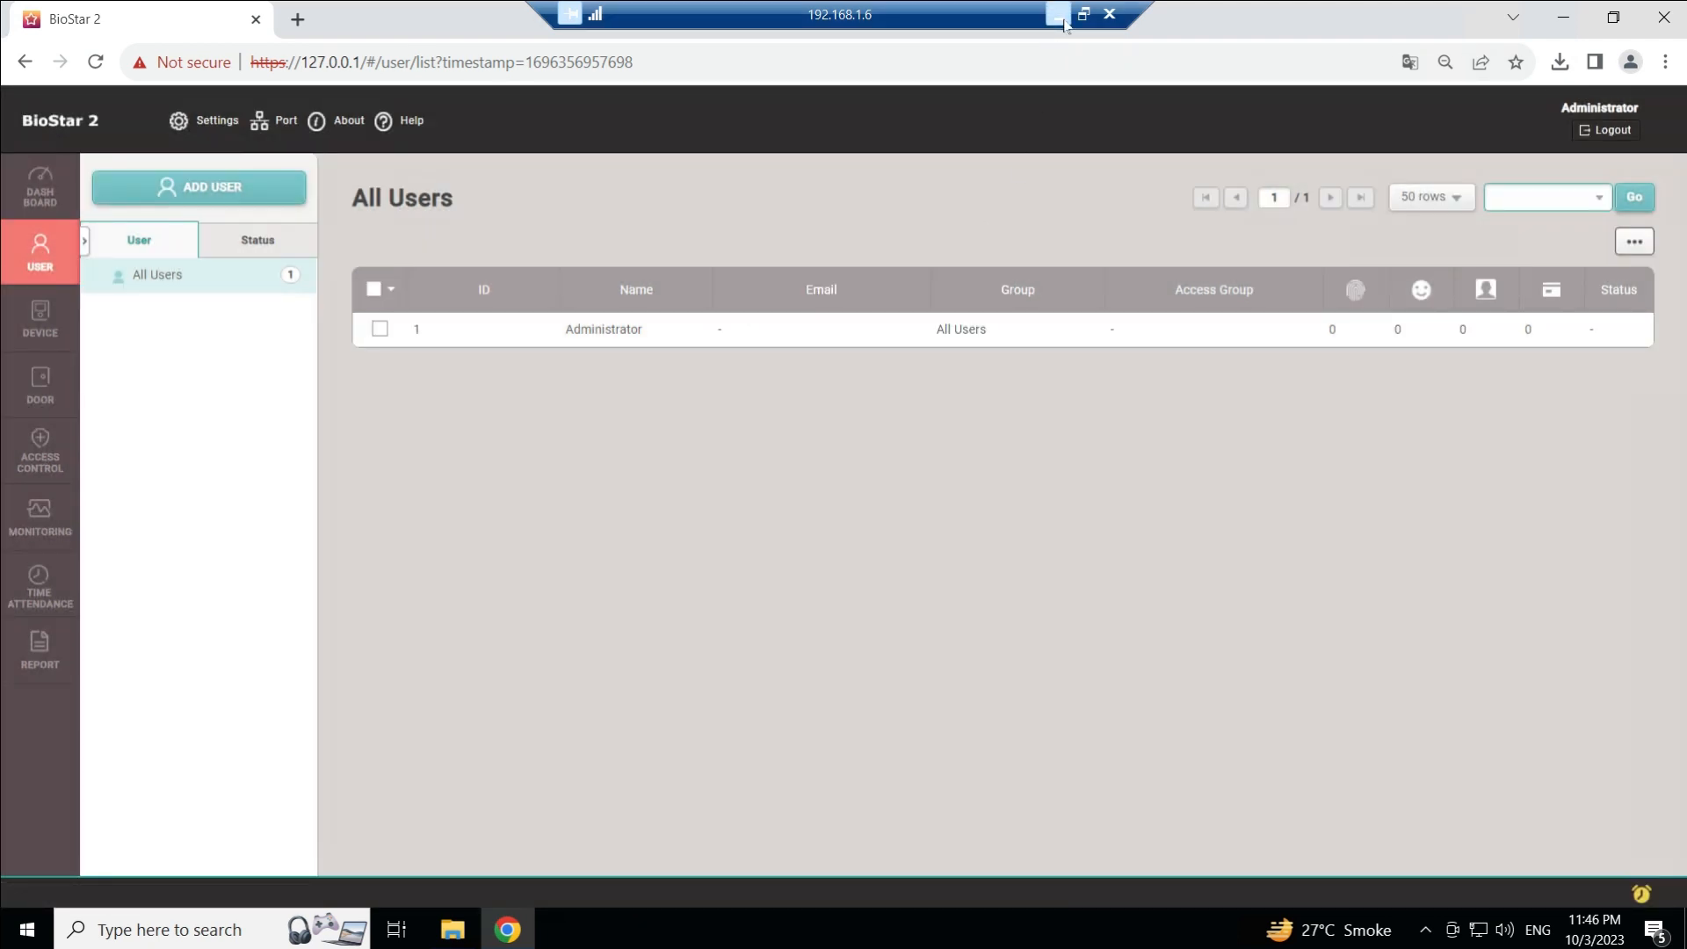
- Switch to the User_CSV workbook in Excel and apply the custom format DD/MM/YYYY HH:MM:SS to start_datetime and expiry_datetime in rows 2 to 15
left_click(1058, 16)
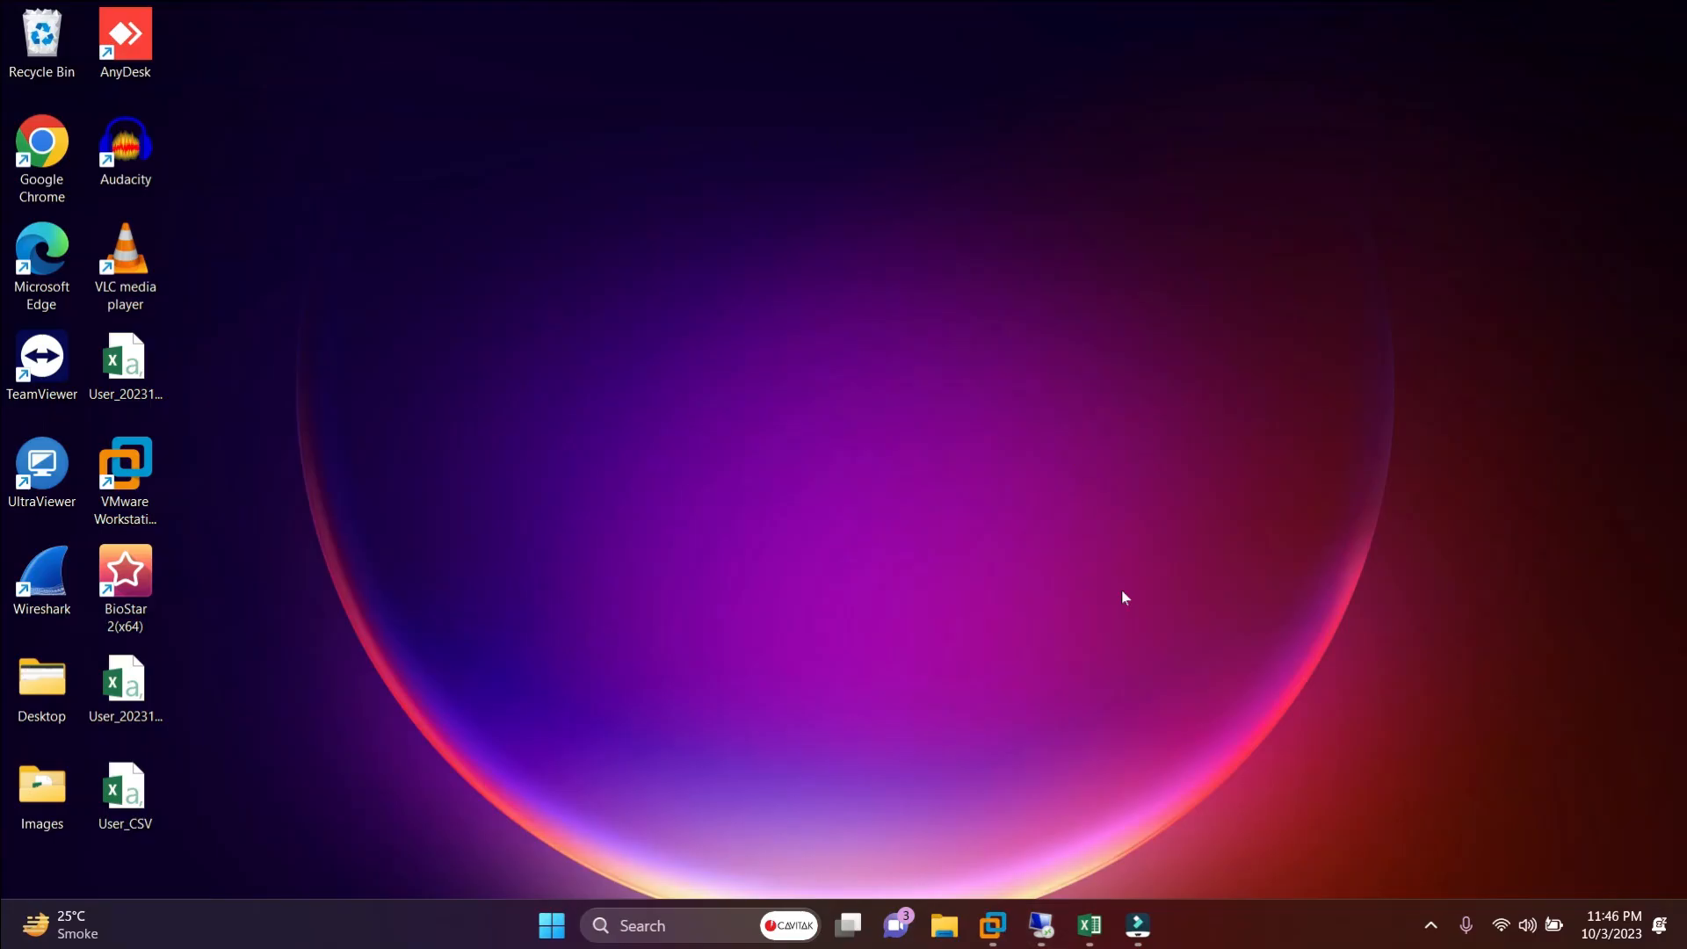
left_click(1099, 923)
left_click(1152, 789)
left_click_drag(526, 264, 686, 538)
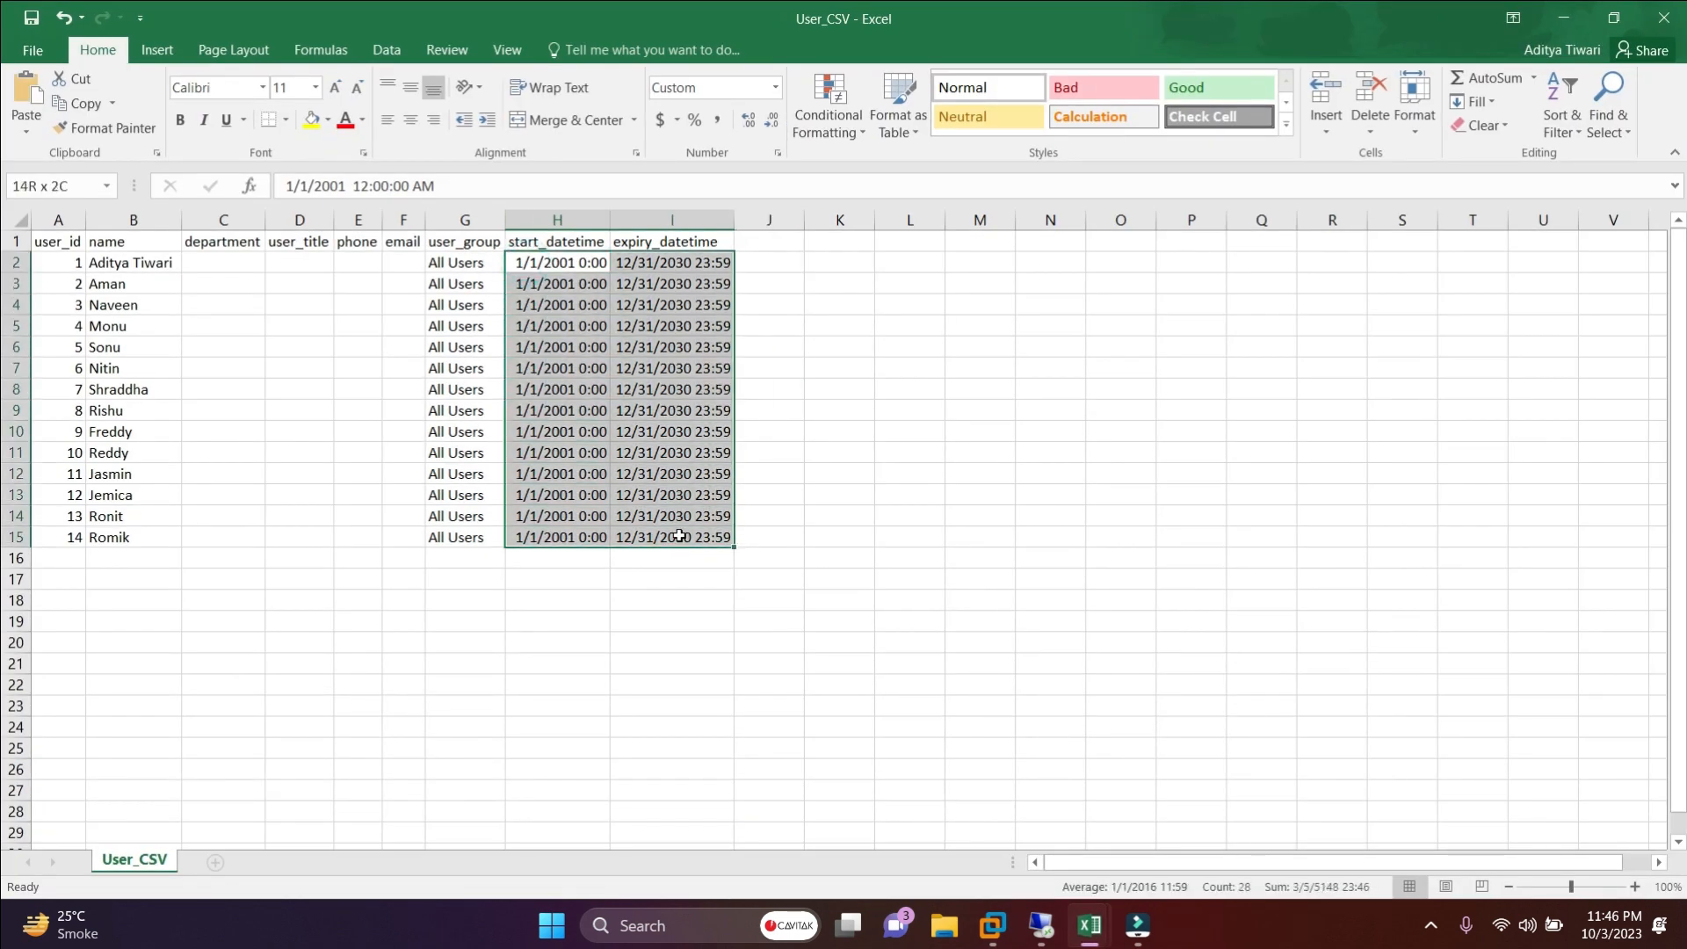
right_click(615, 304)
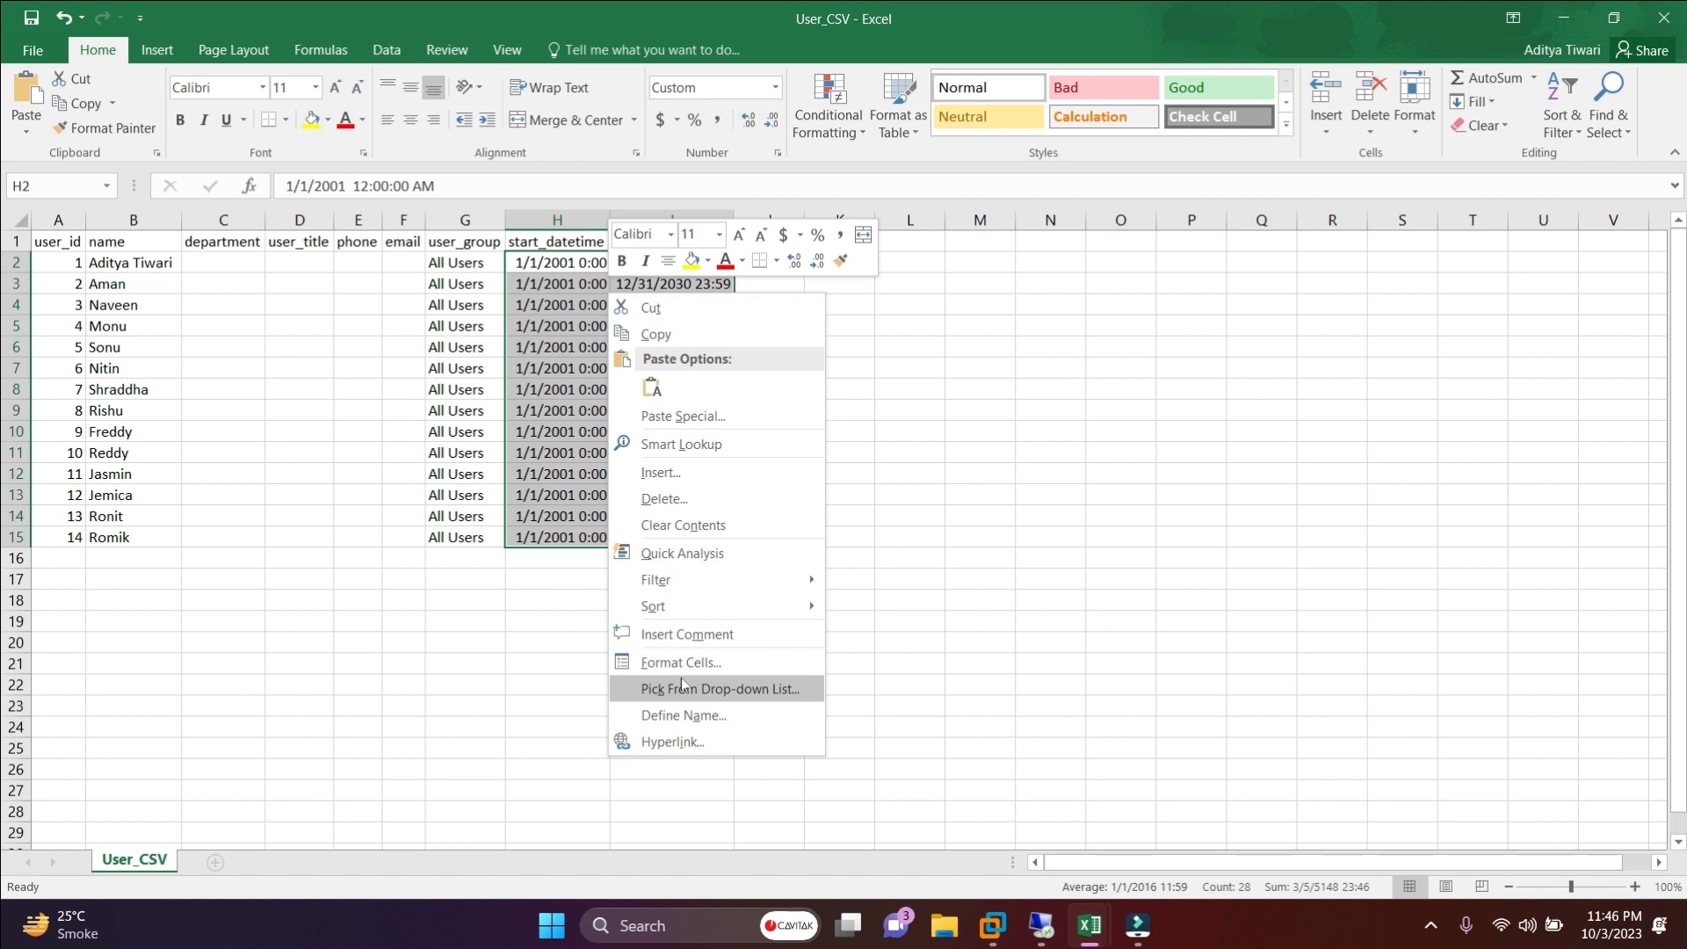
left_click(681, 657)
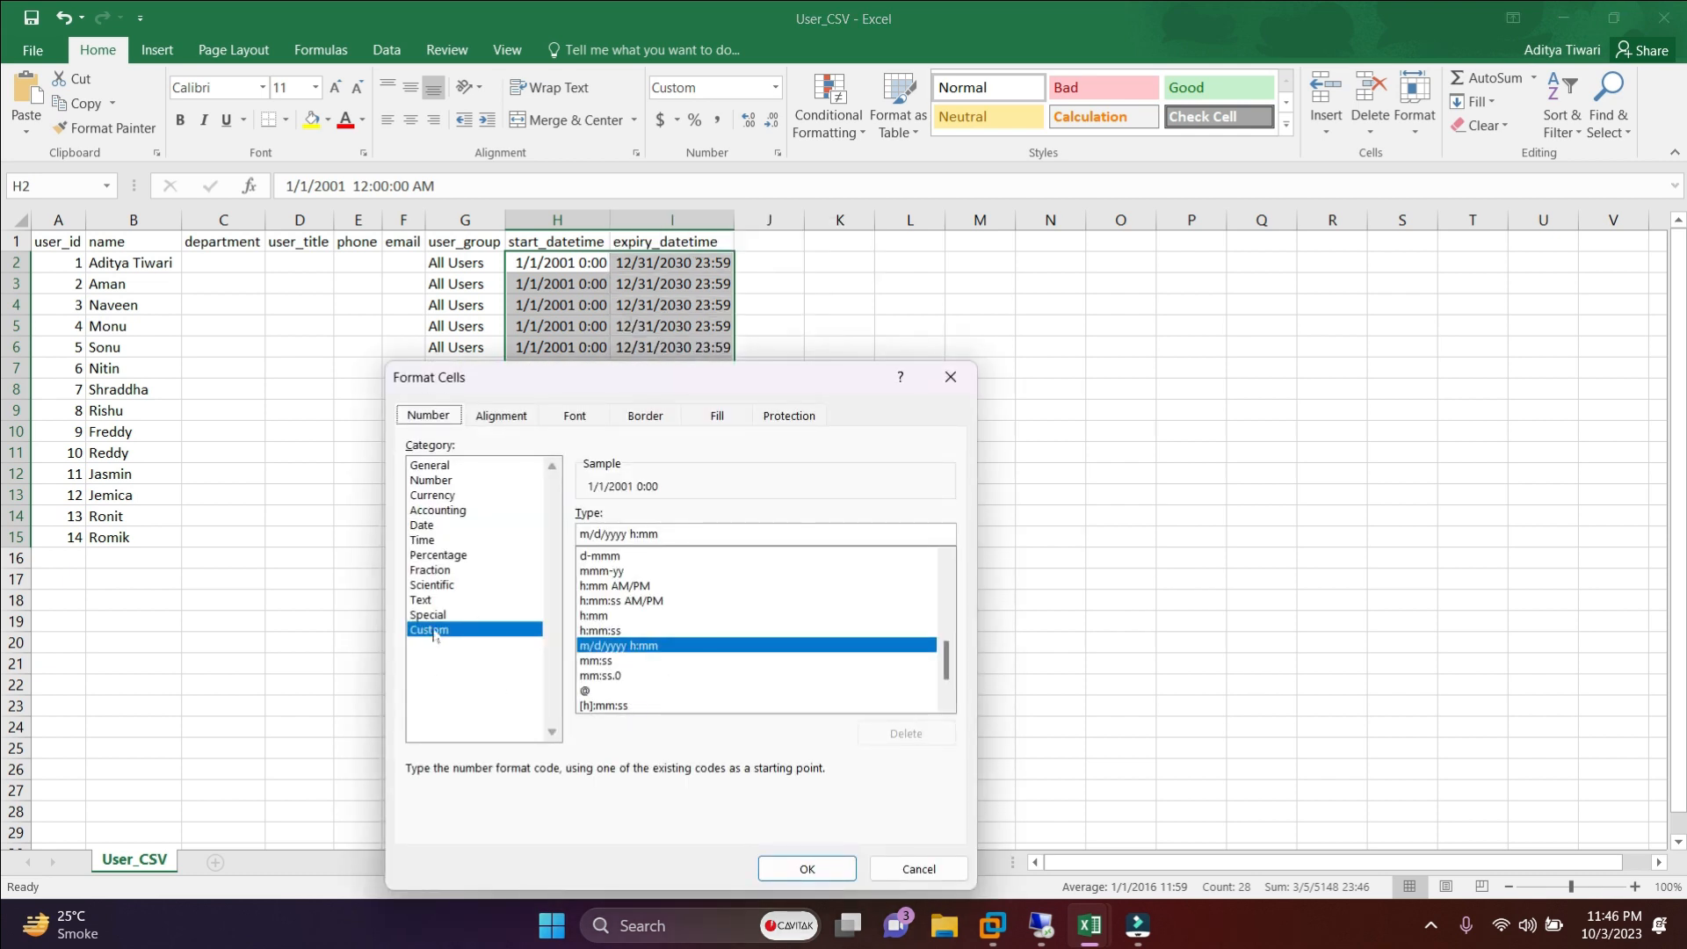
left_click_drag(579, 534, 674, 529)
key("ctrl+v")
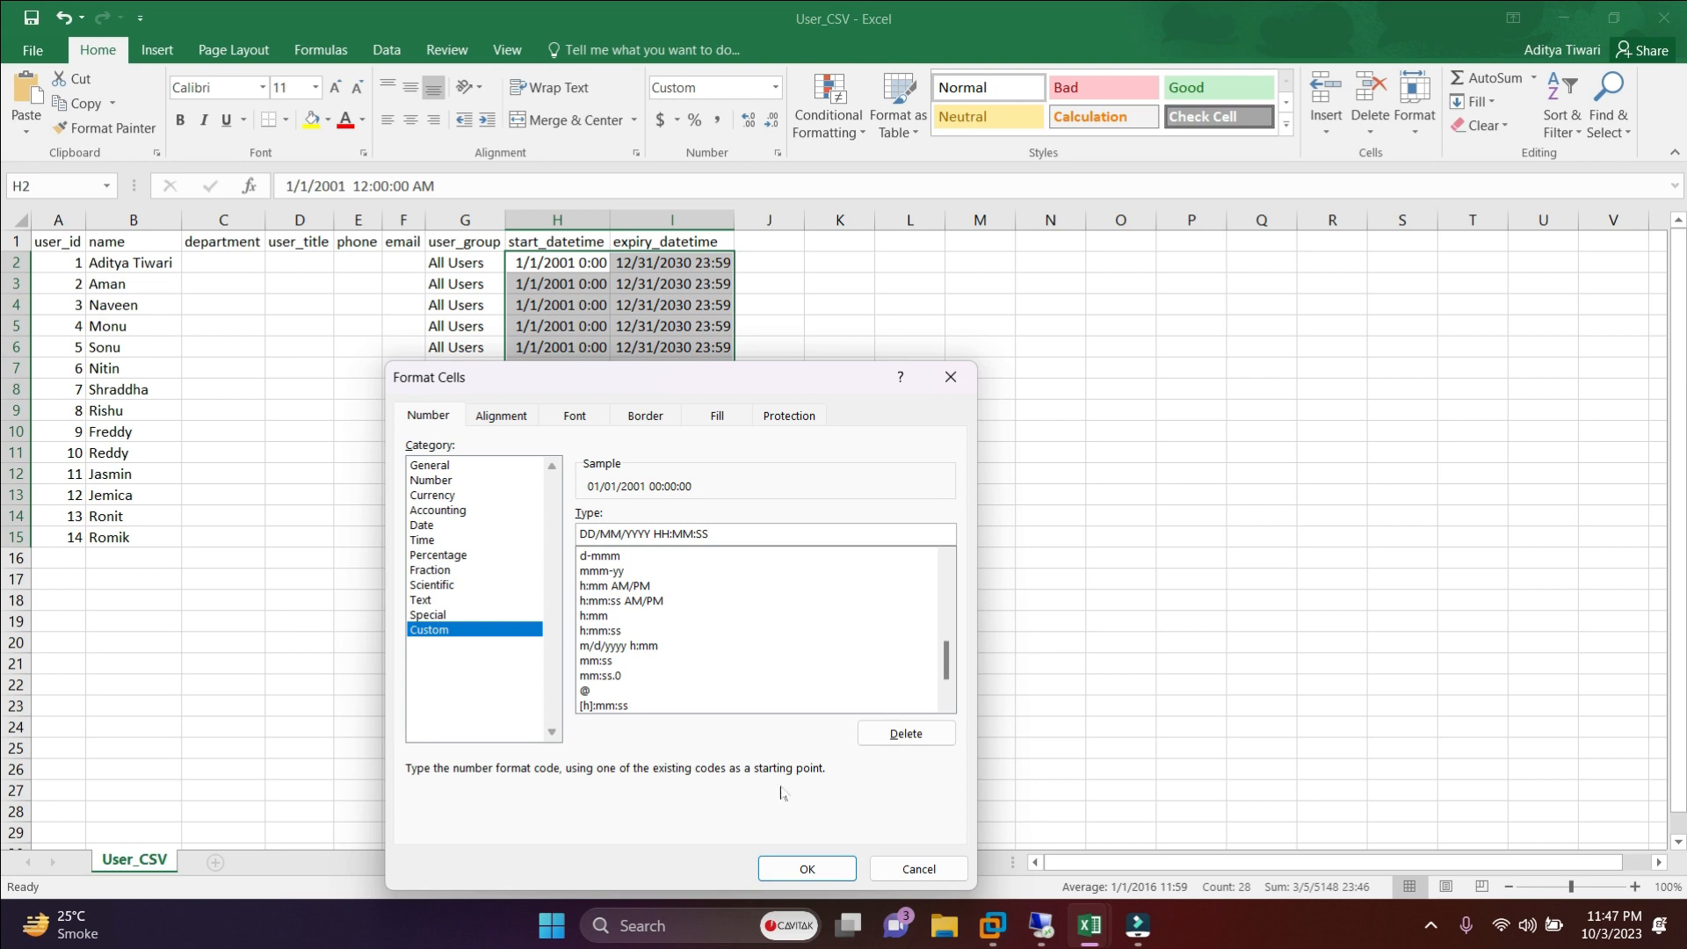
left_click(807, 868)
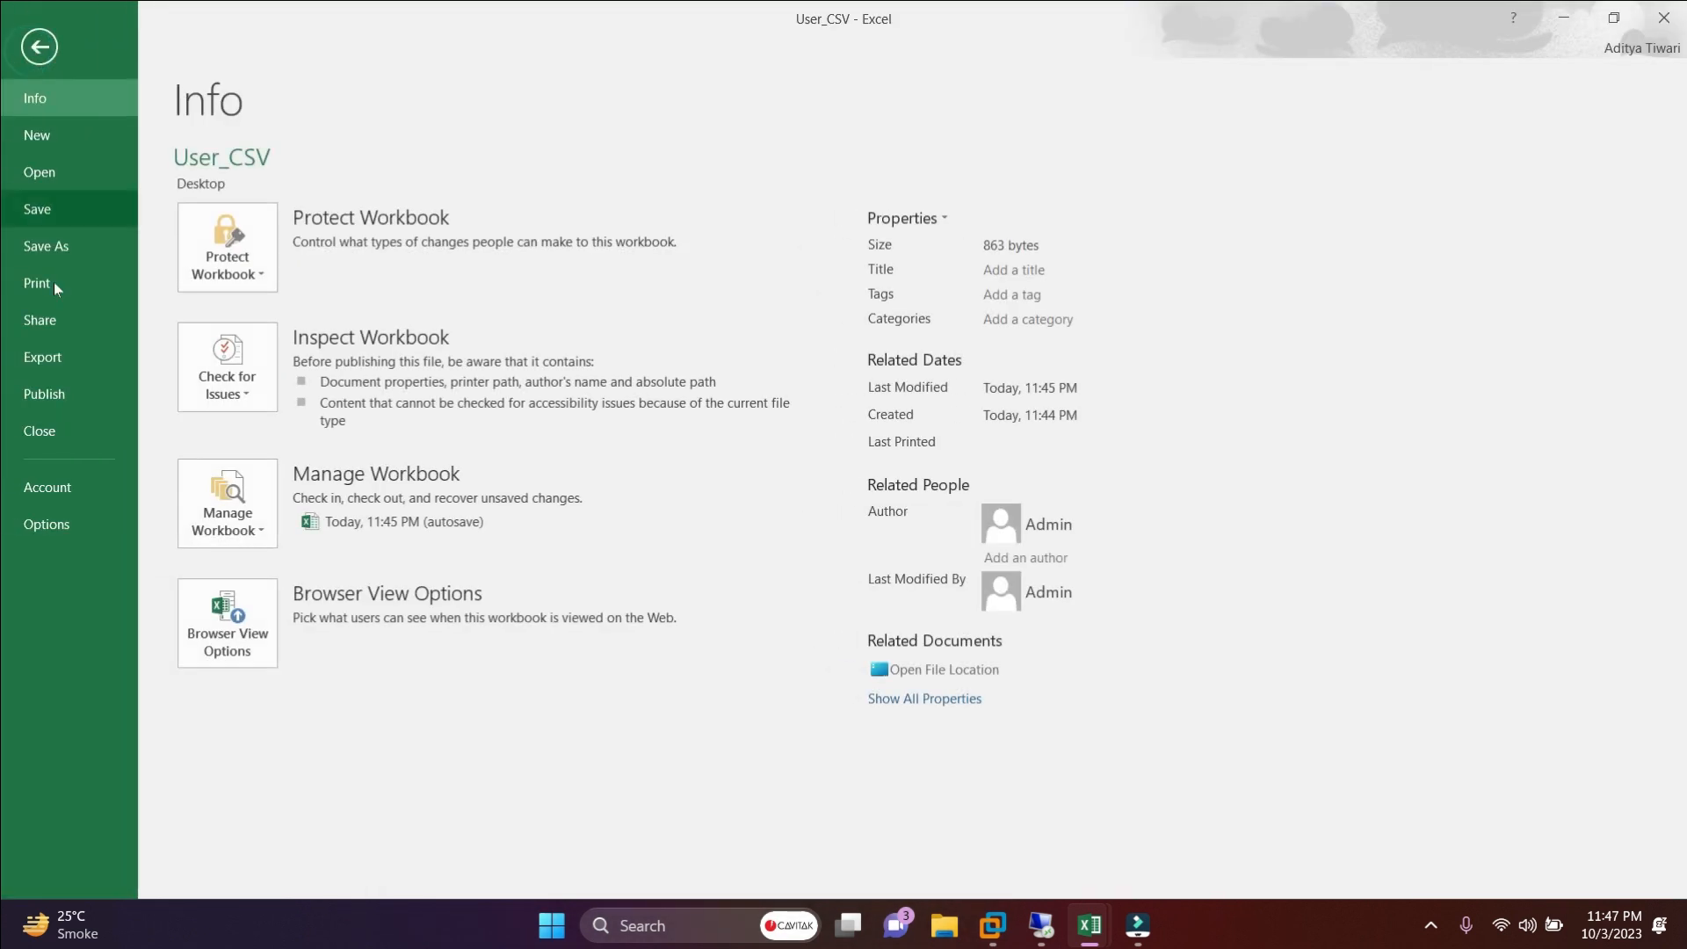
- Save the workbook to the Desktop as User_CSV_New in CSV (Comma delimited) type, keeping that format
left_click(33, 50)
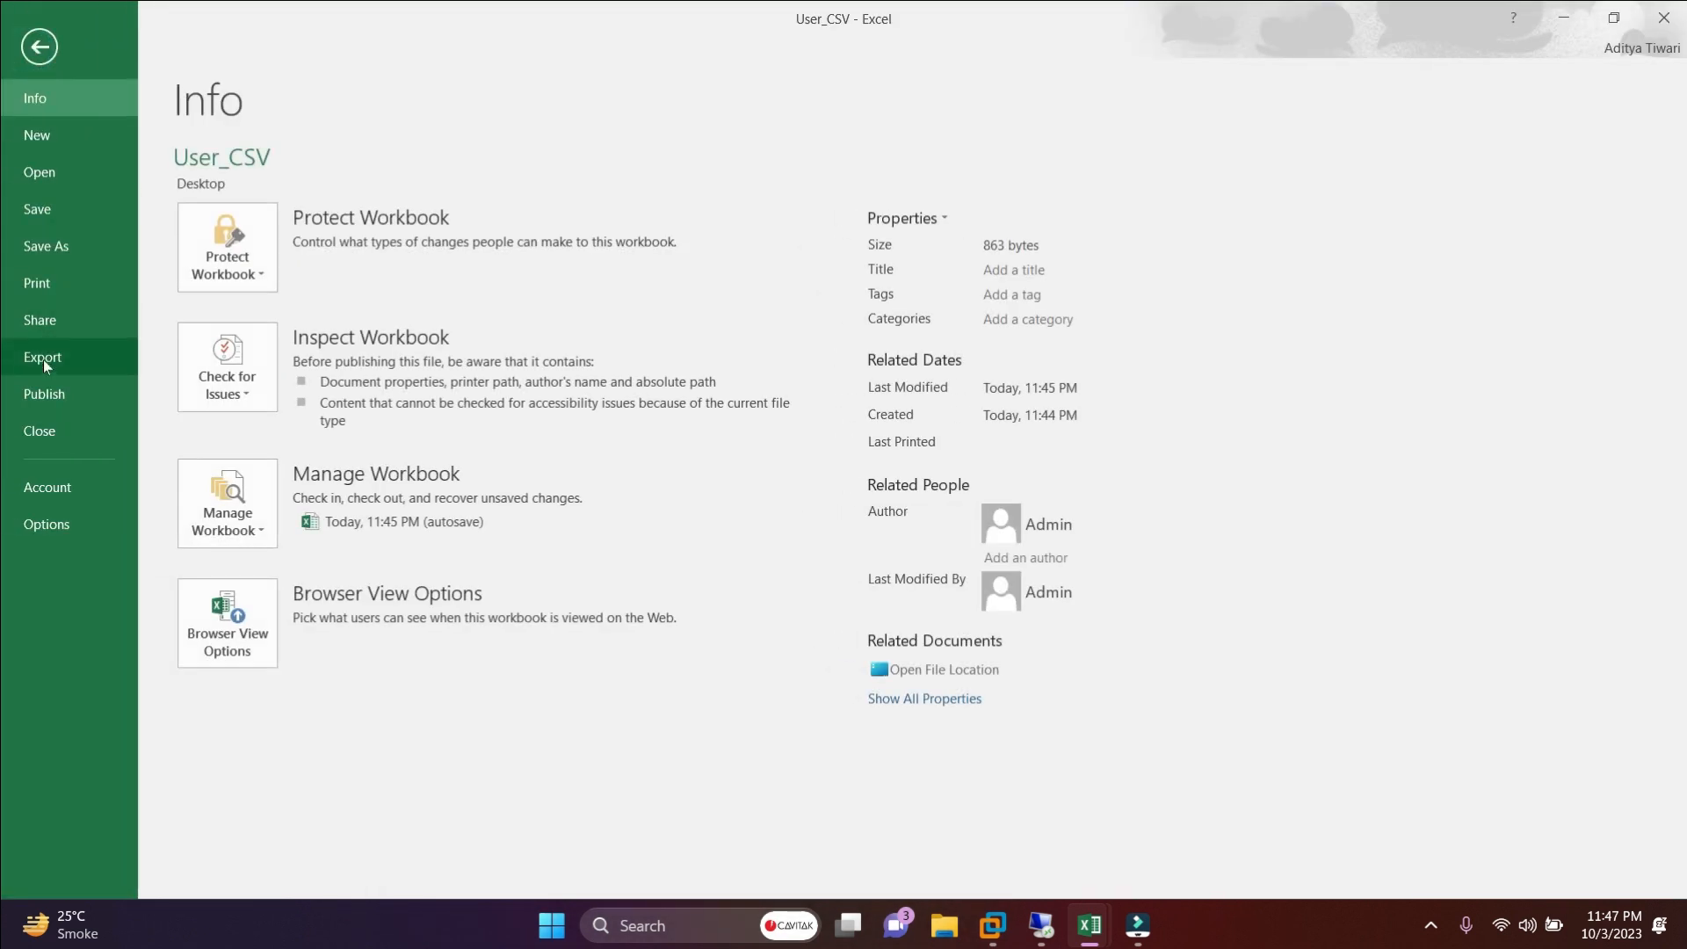
left_click(54, 233)
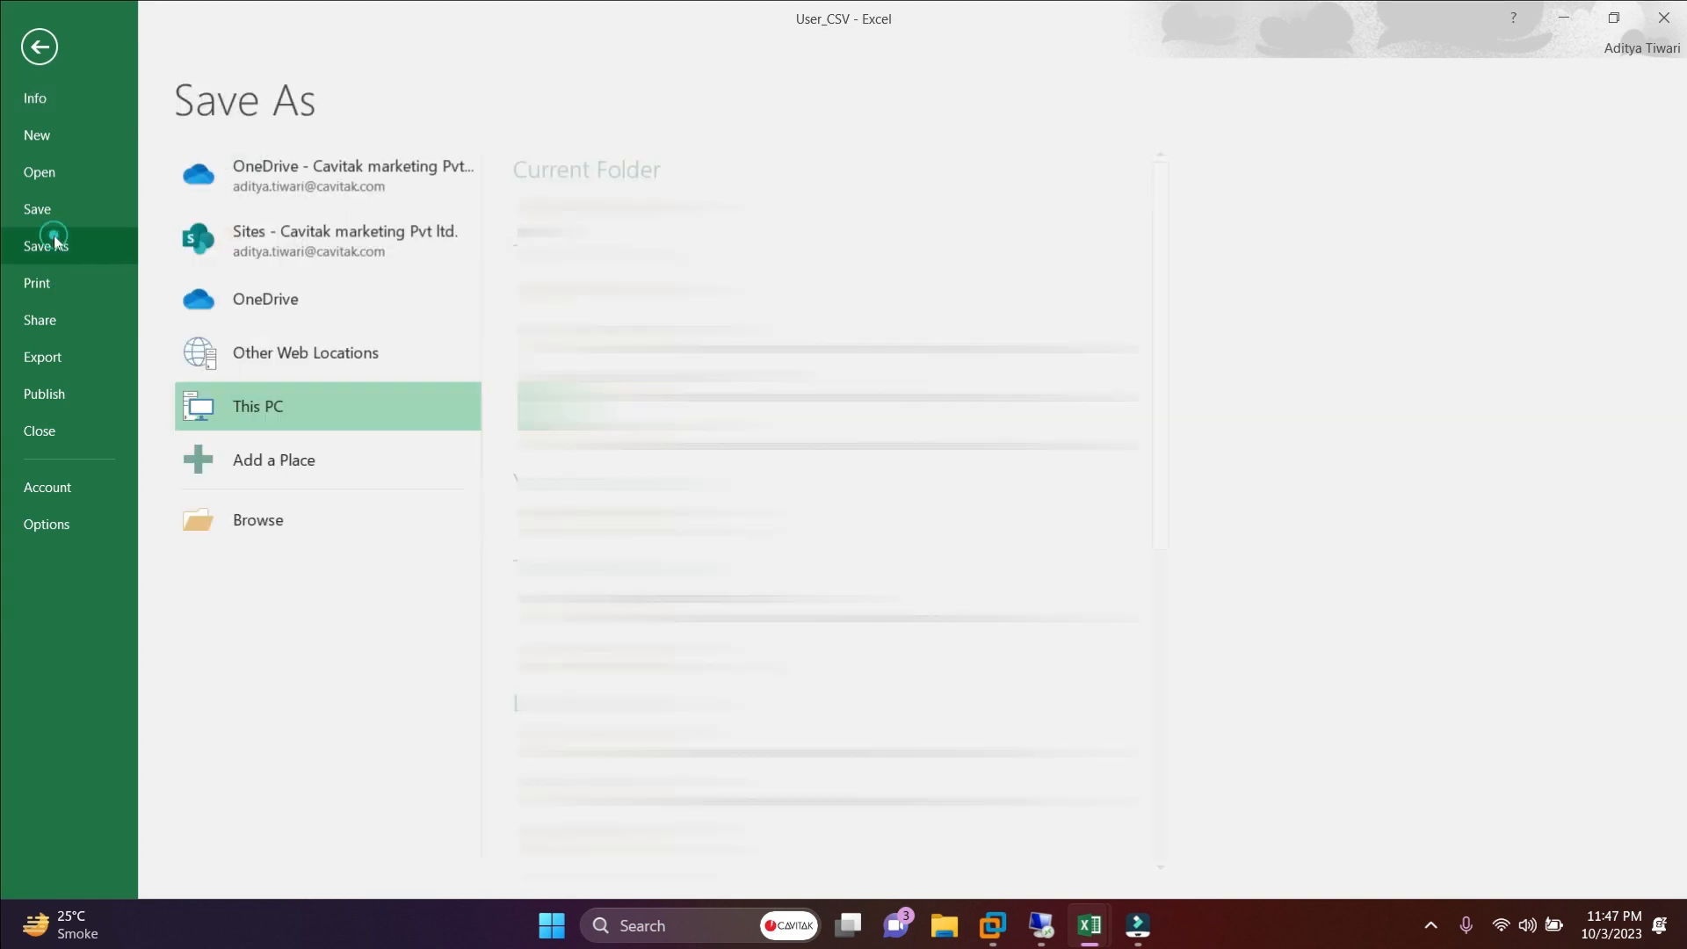
left_click(255, 514)
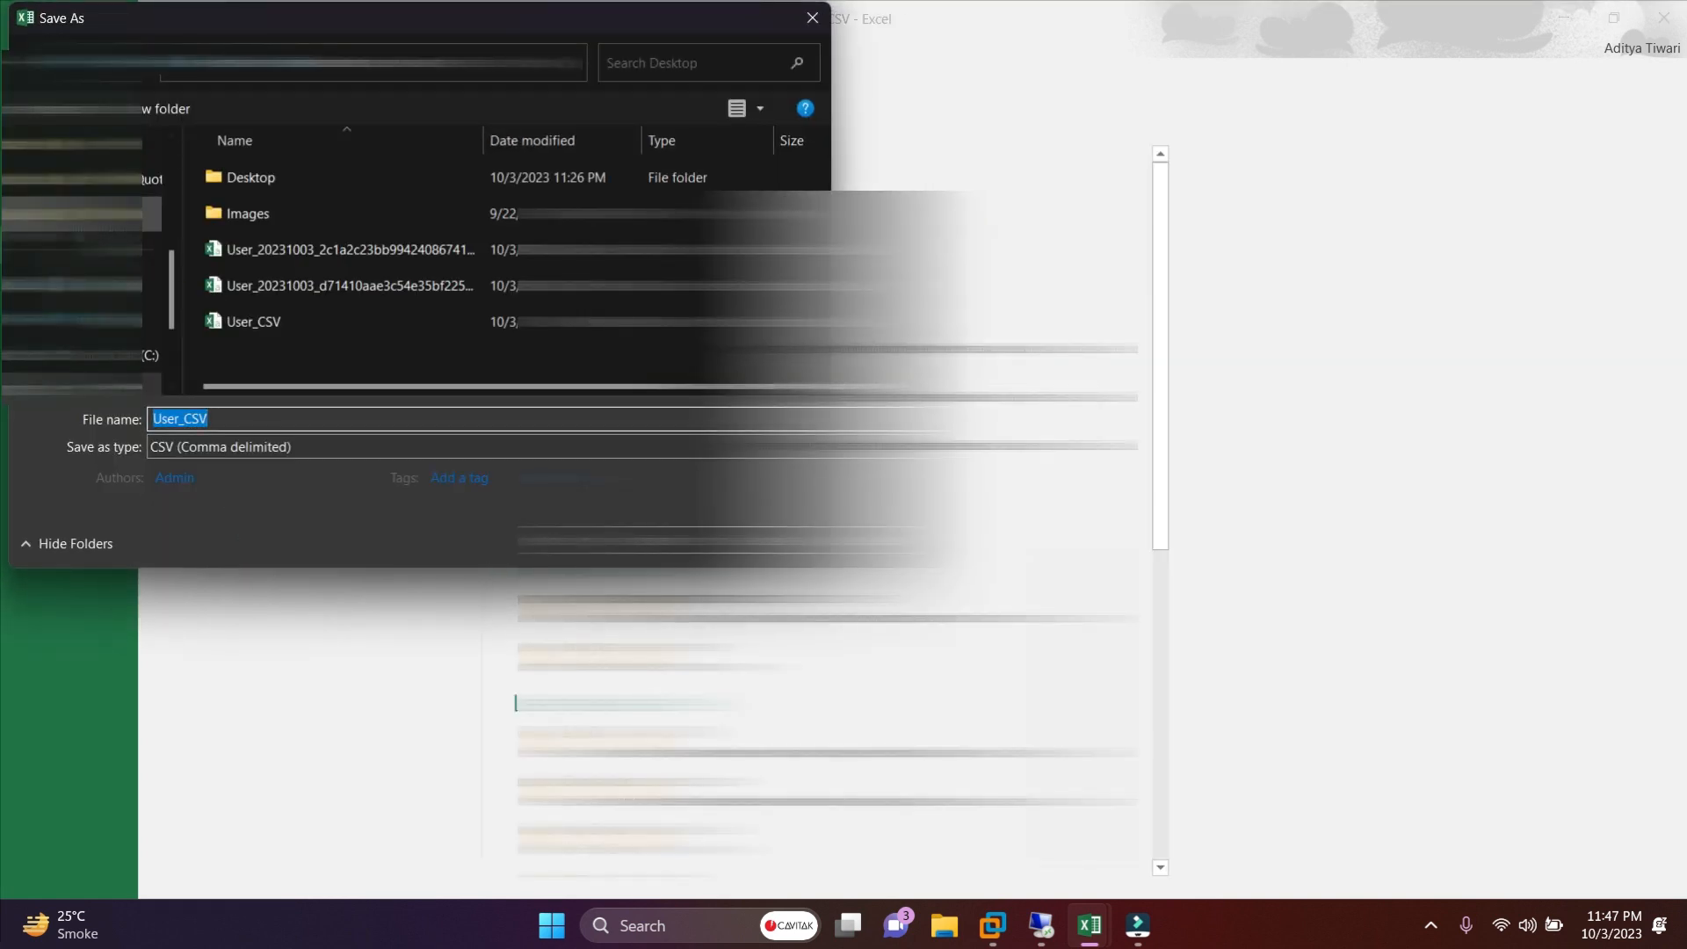
left_click_drag(172, 304, 165, 109)
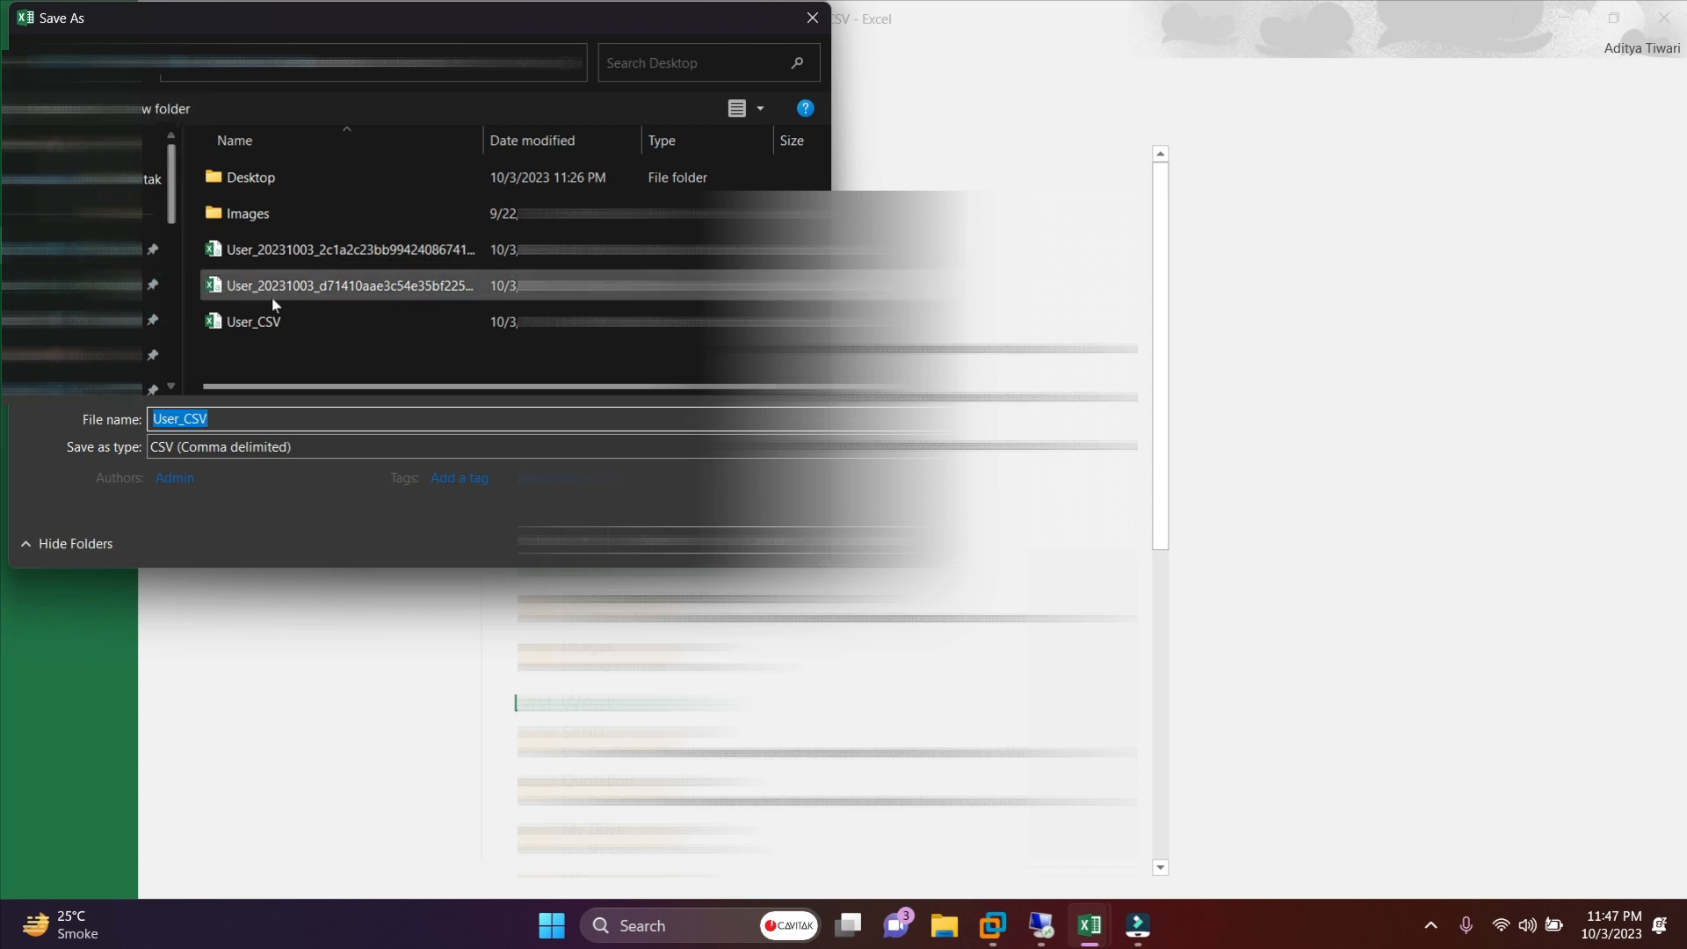
left_click(266, 327)
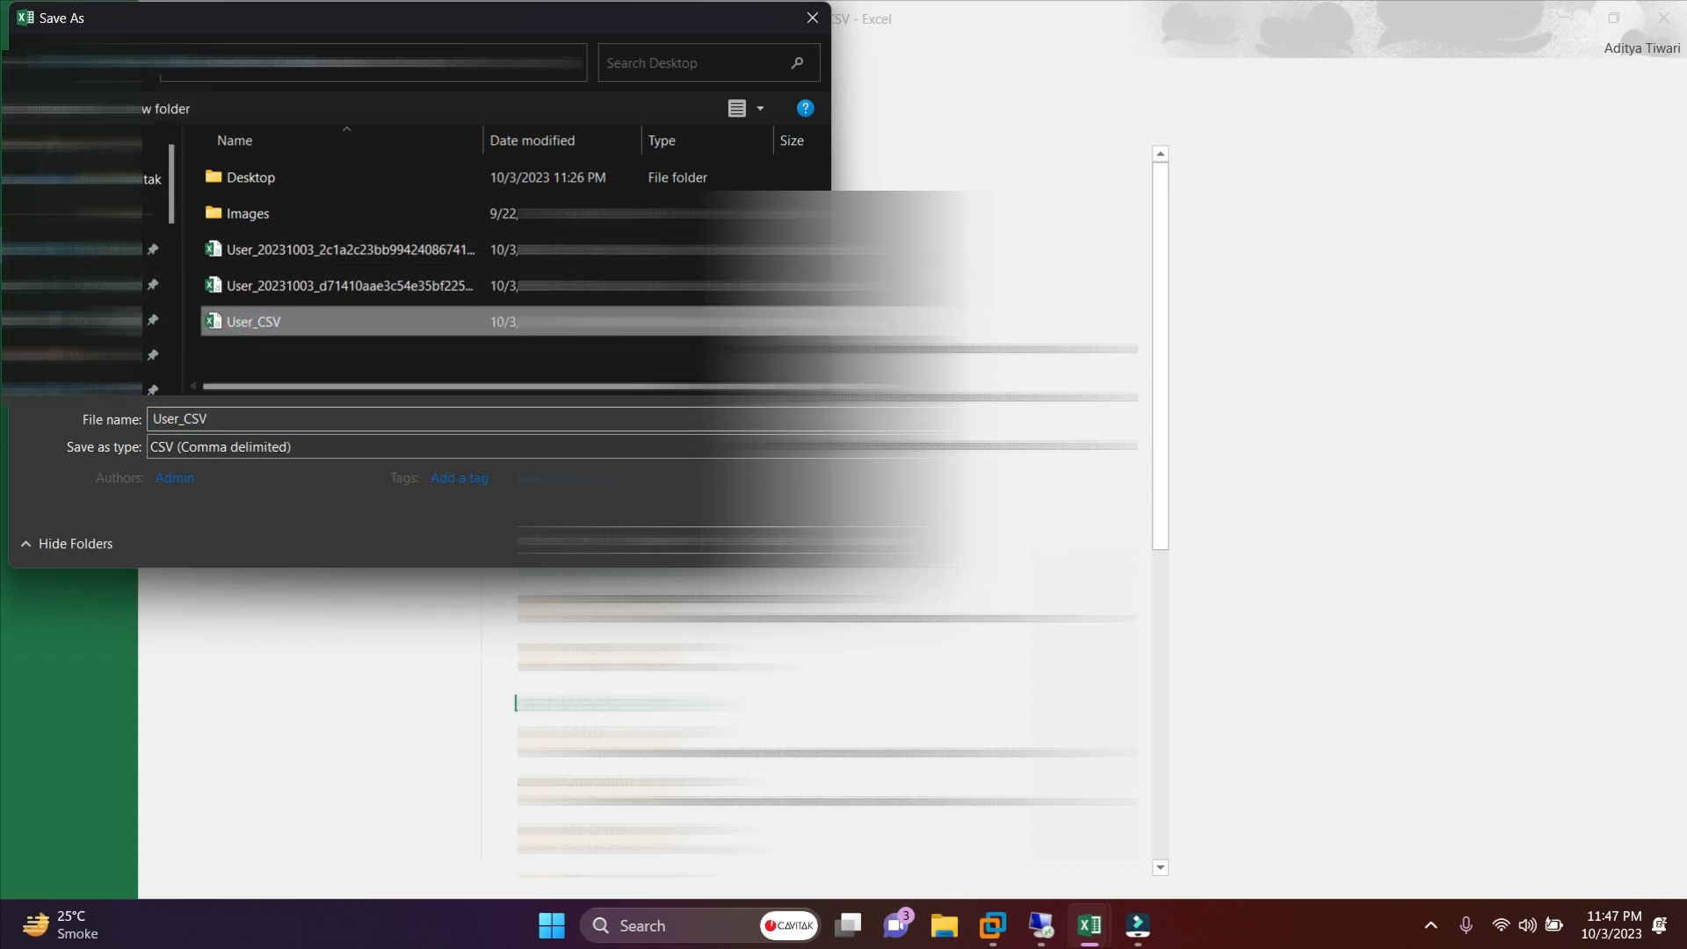
left_click(234, 418)
type("_Ne")
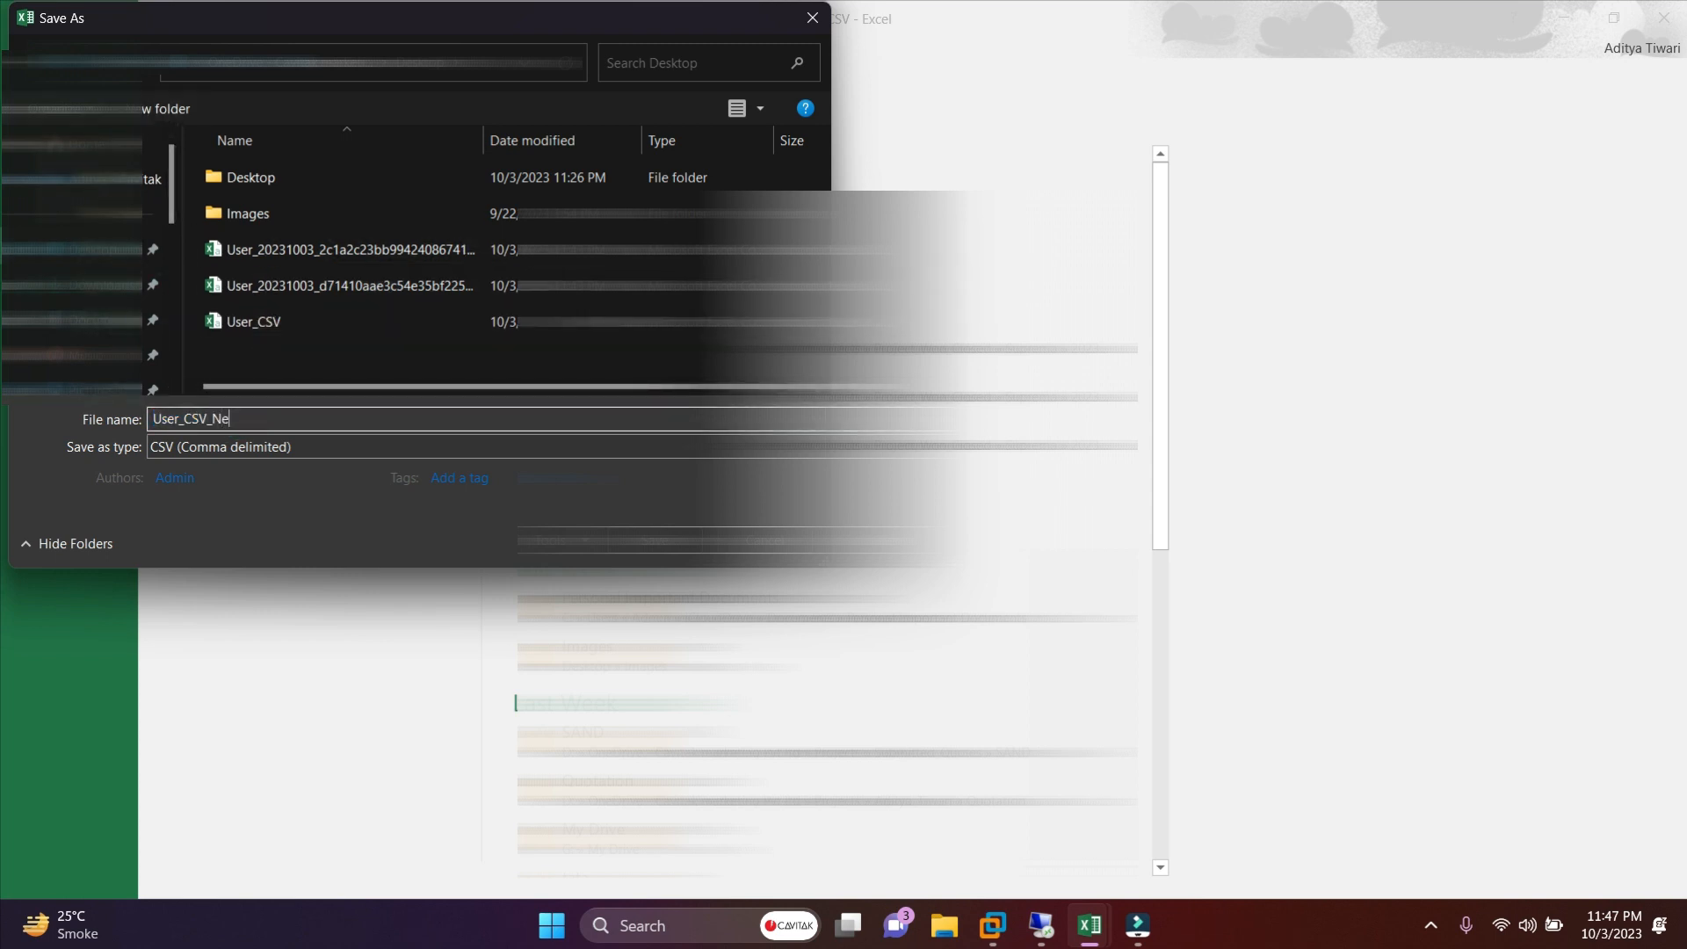
type("w")
left_click(649, 539)
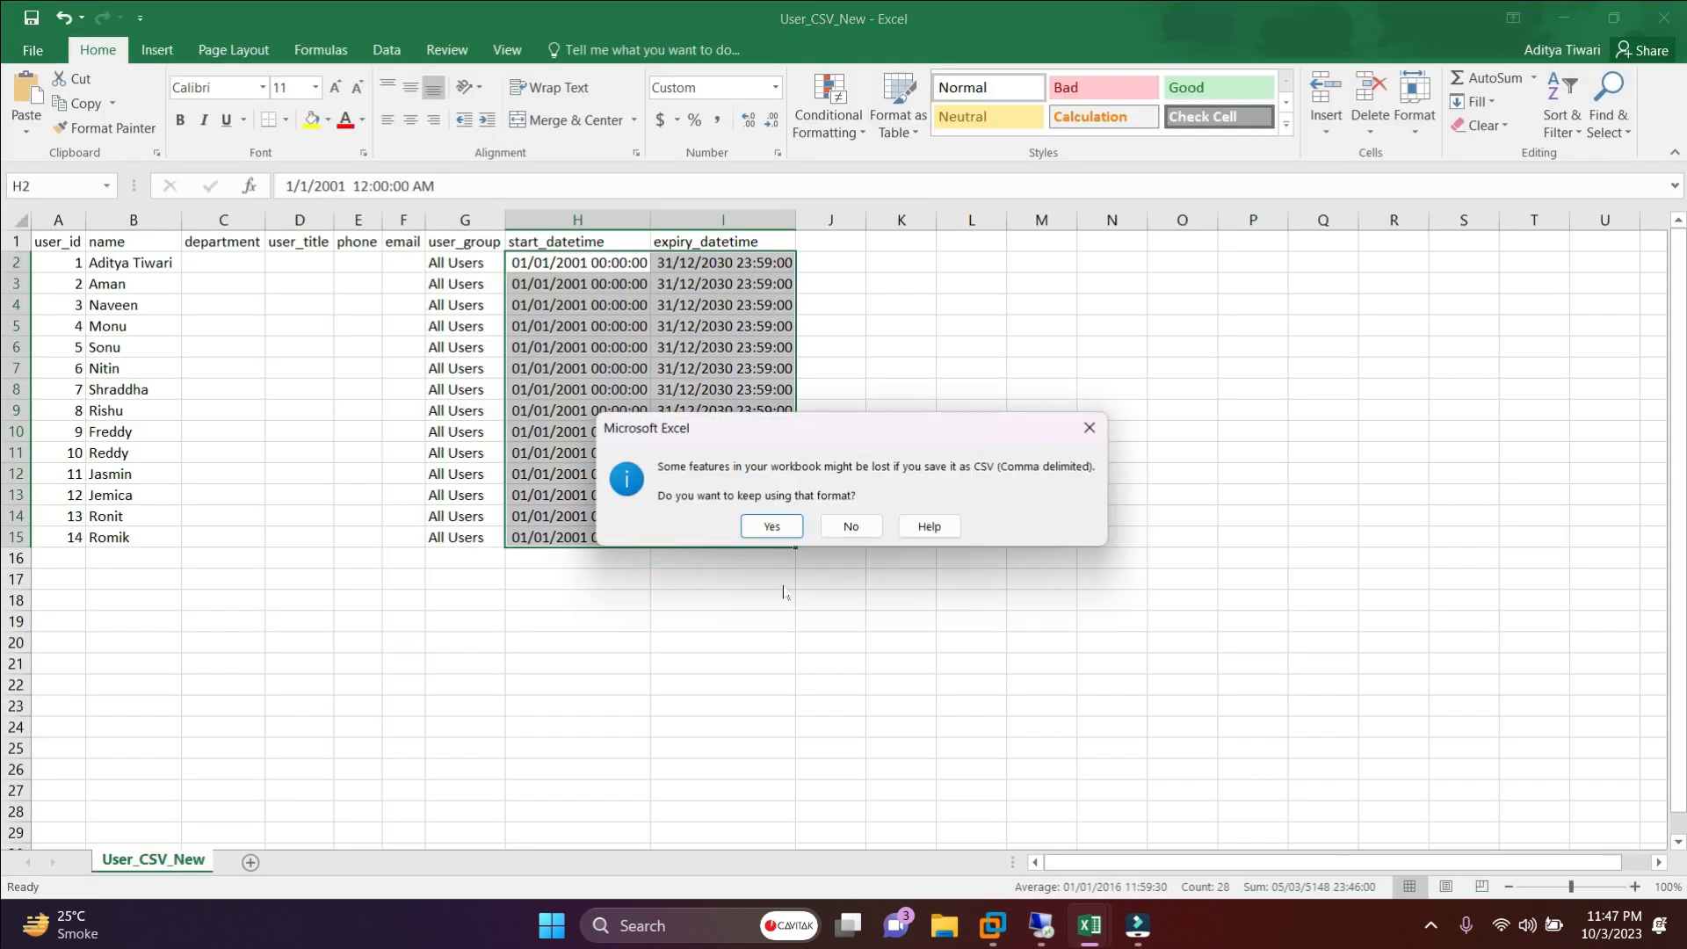
left_click(772, 527)
- Copy User_CSV_New from the local desktop into the Downloads folder of the remote computer
left_click(1564, 18)
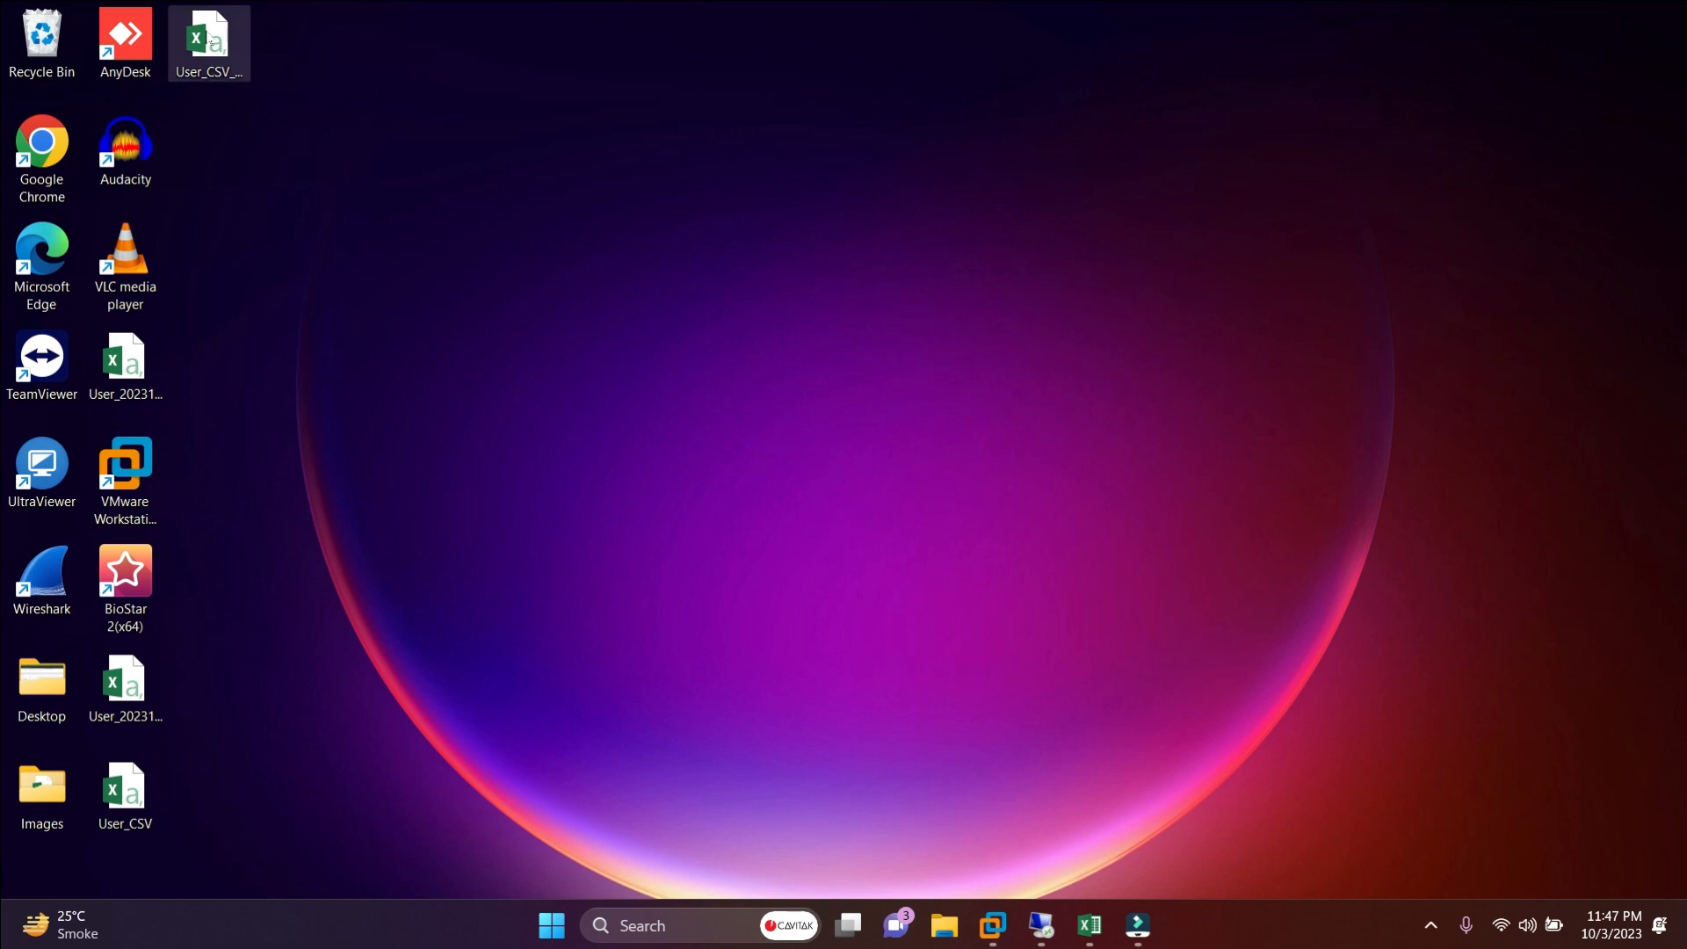
double_click(208, 37)
left_click(1041, 932)
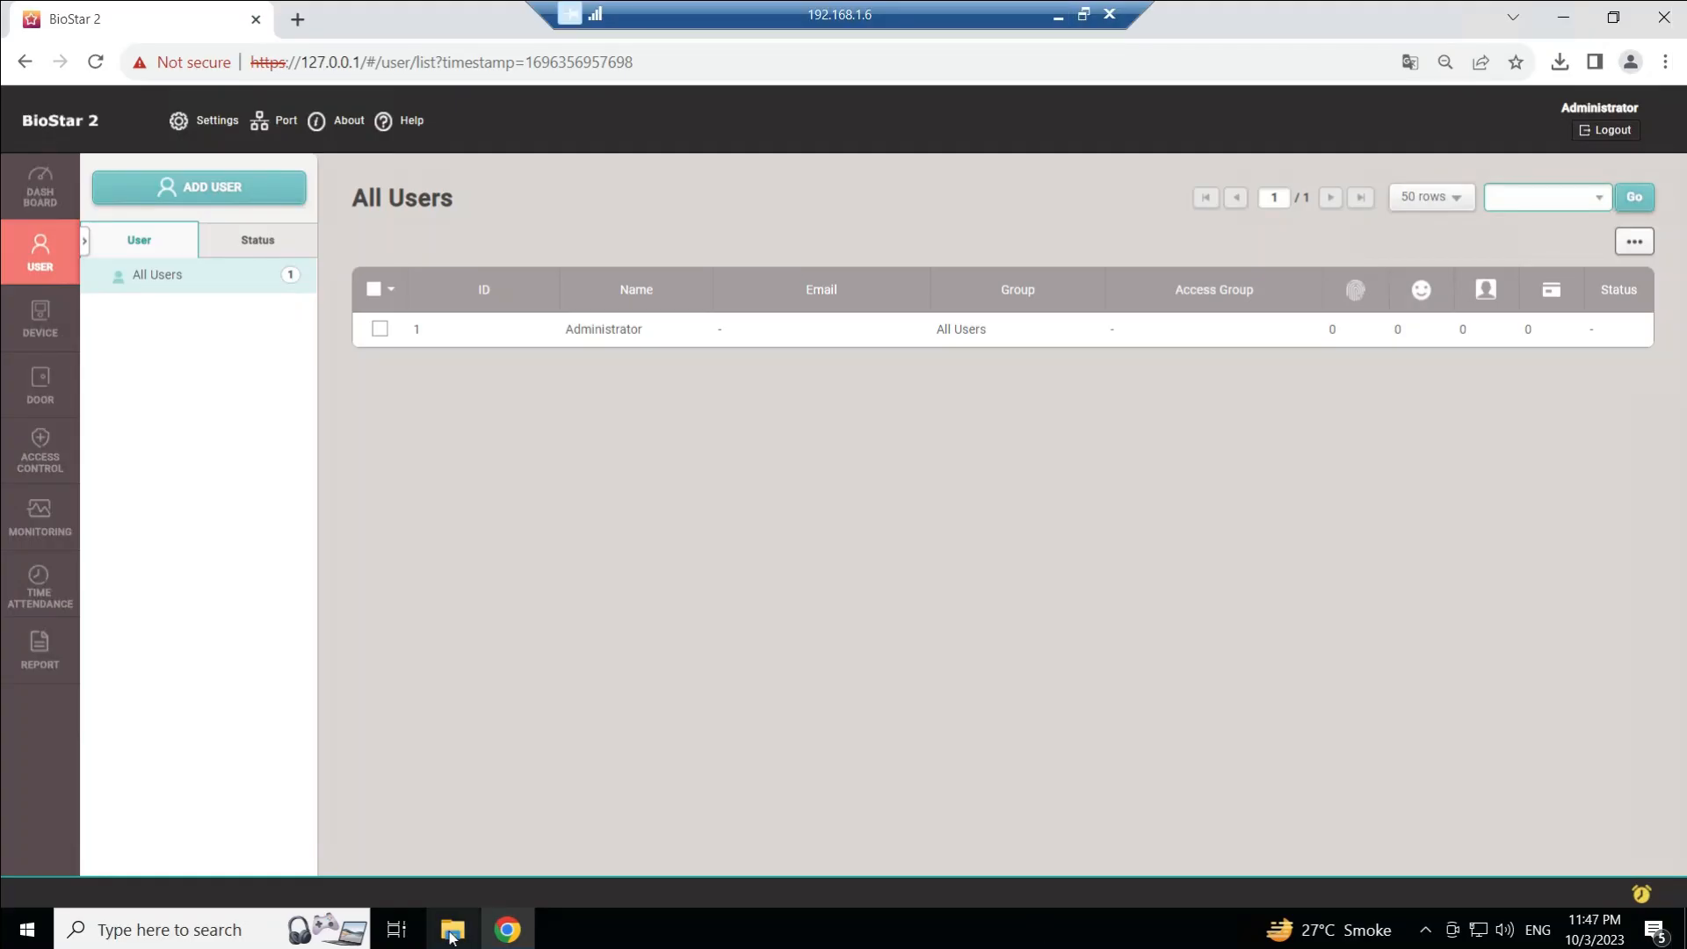
left_click(452, 934)
right_click(551, 464)
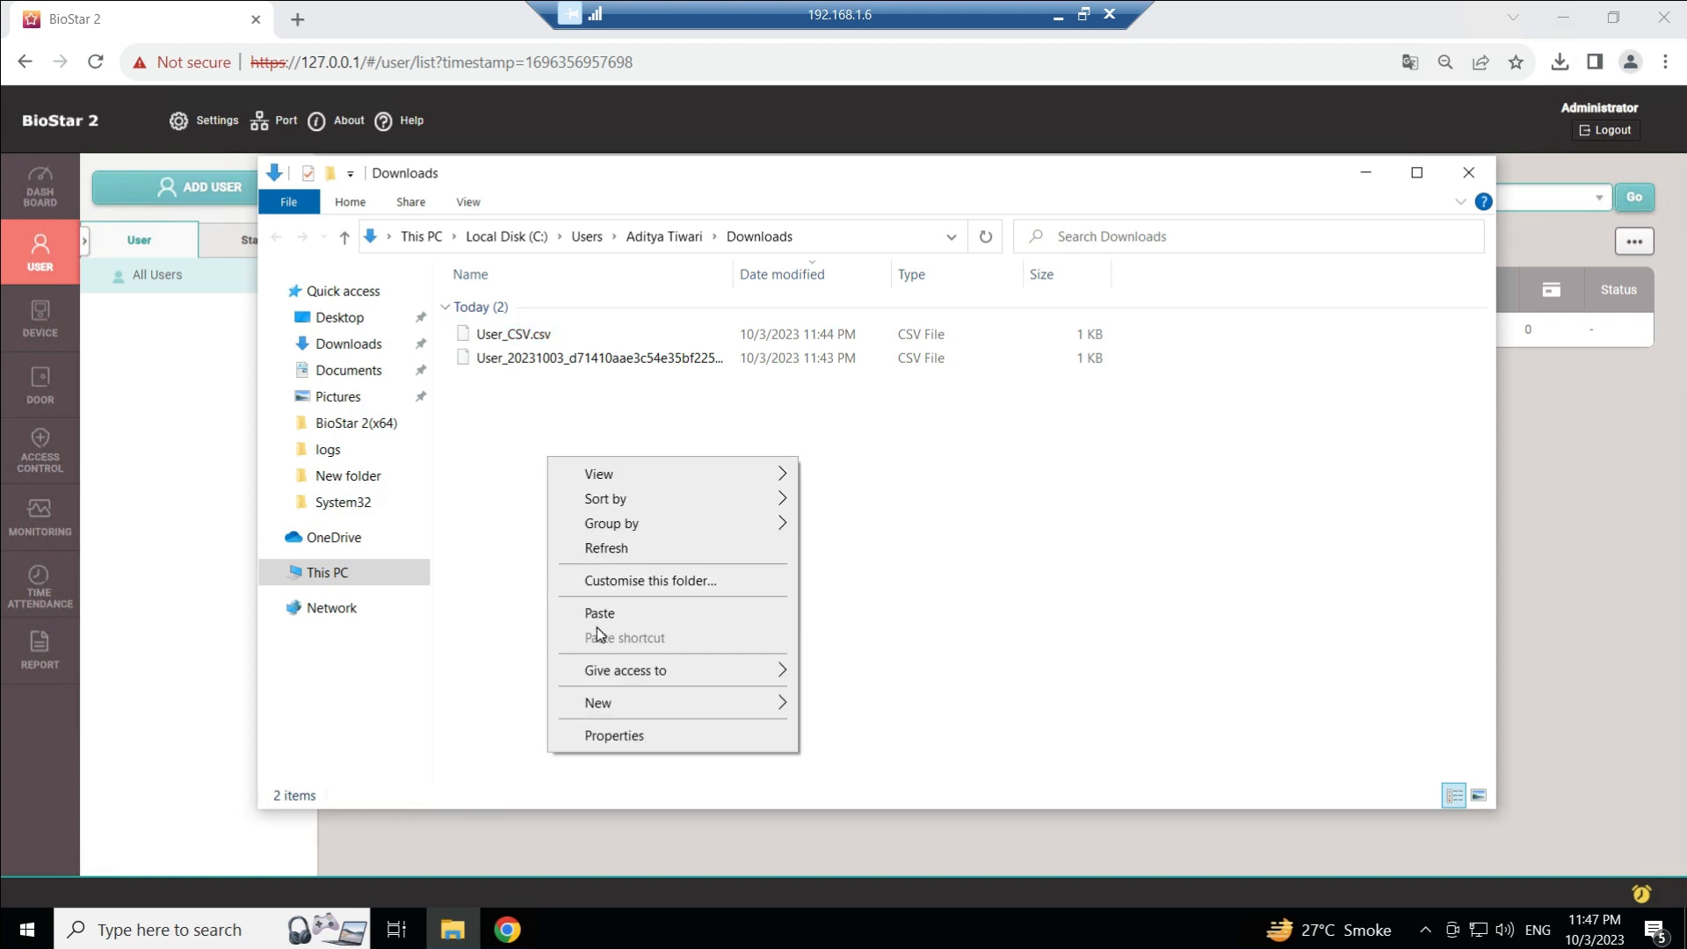
left_click(615, 614)
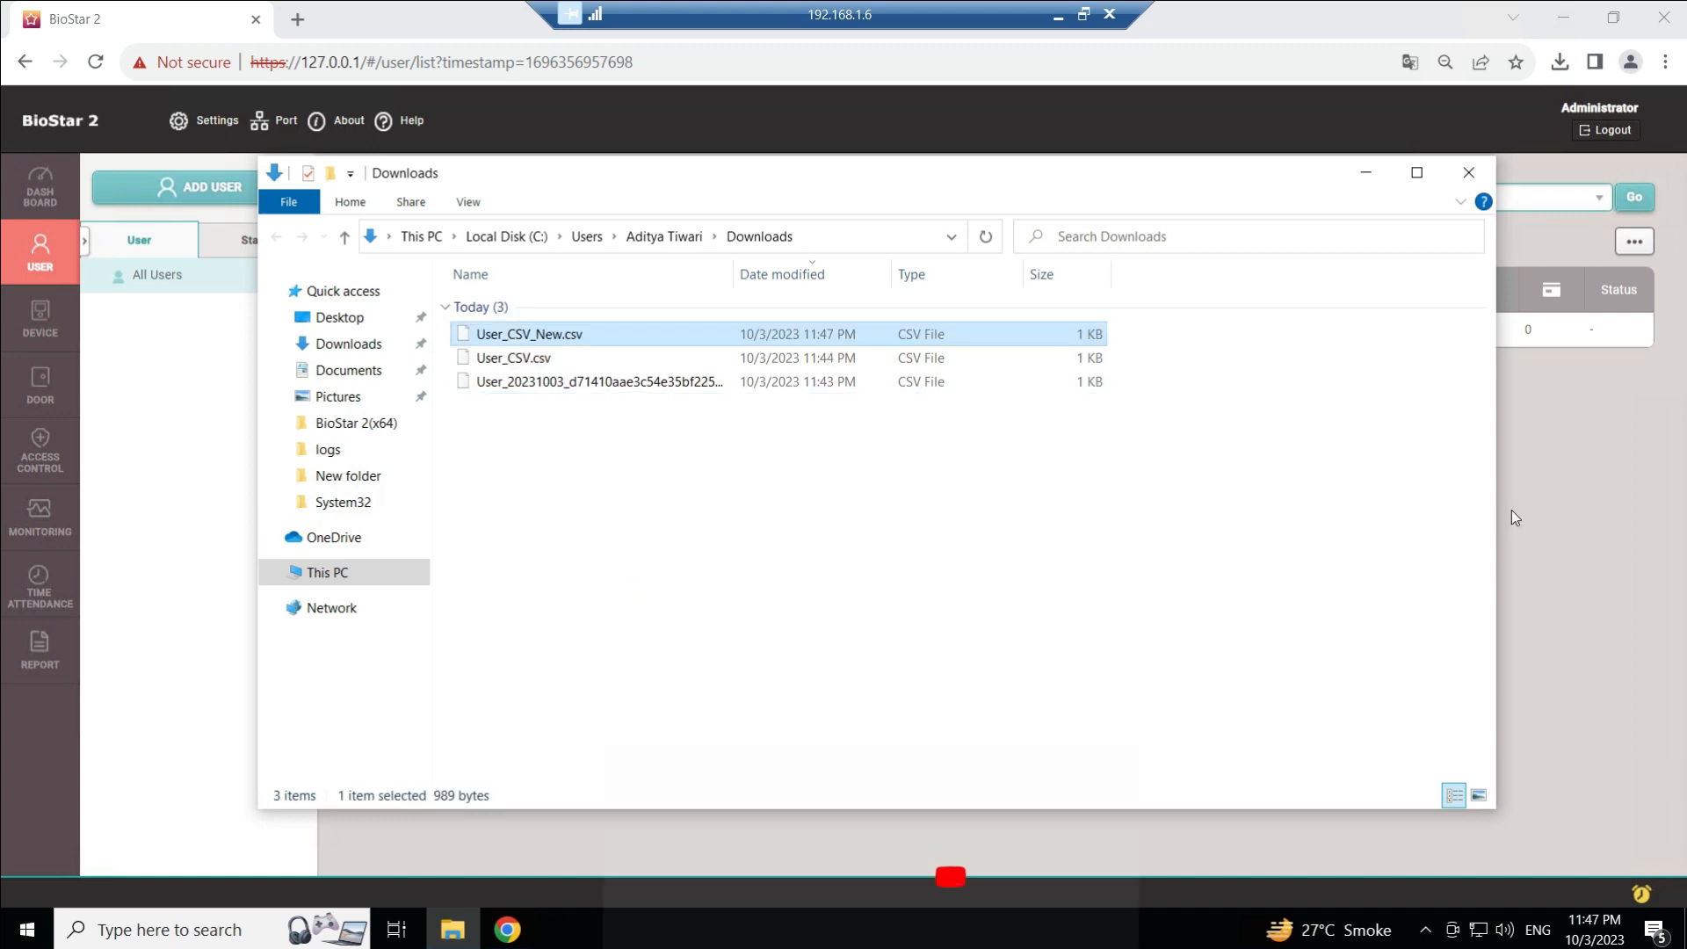
- Import users into BioStar 2 from User_CSV_New.csv, starting at row 2 with Preserve data for existing user IDs
left_click(1512, 510)
left_click(1632, 244)
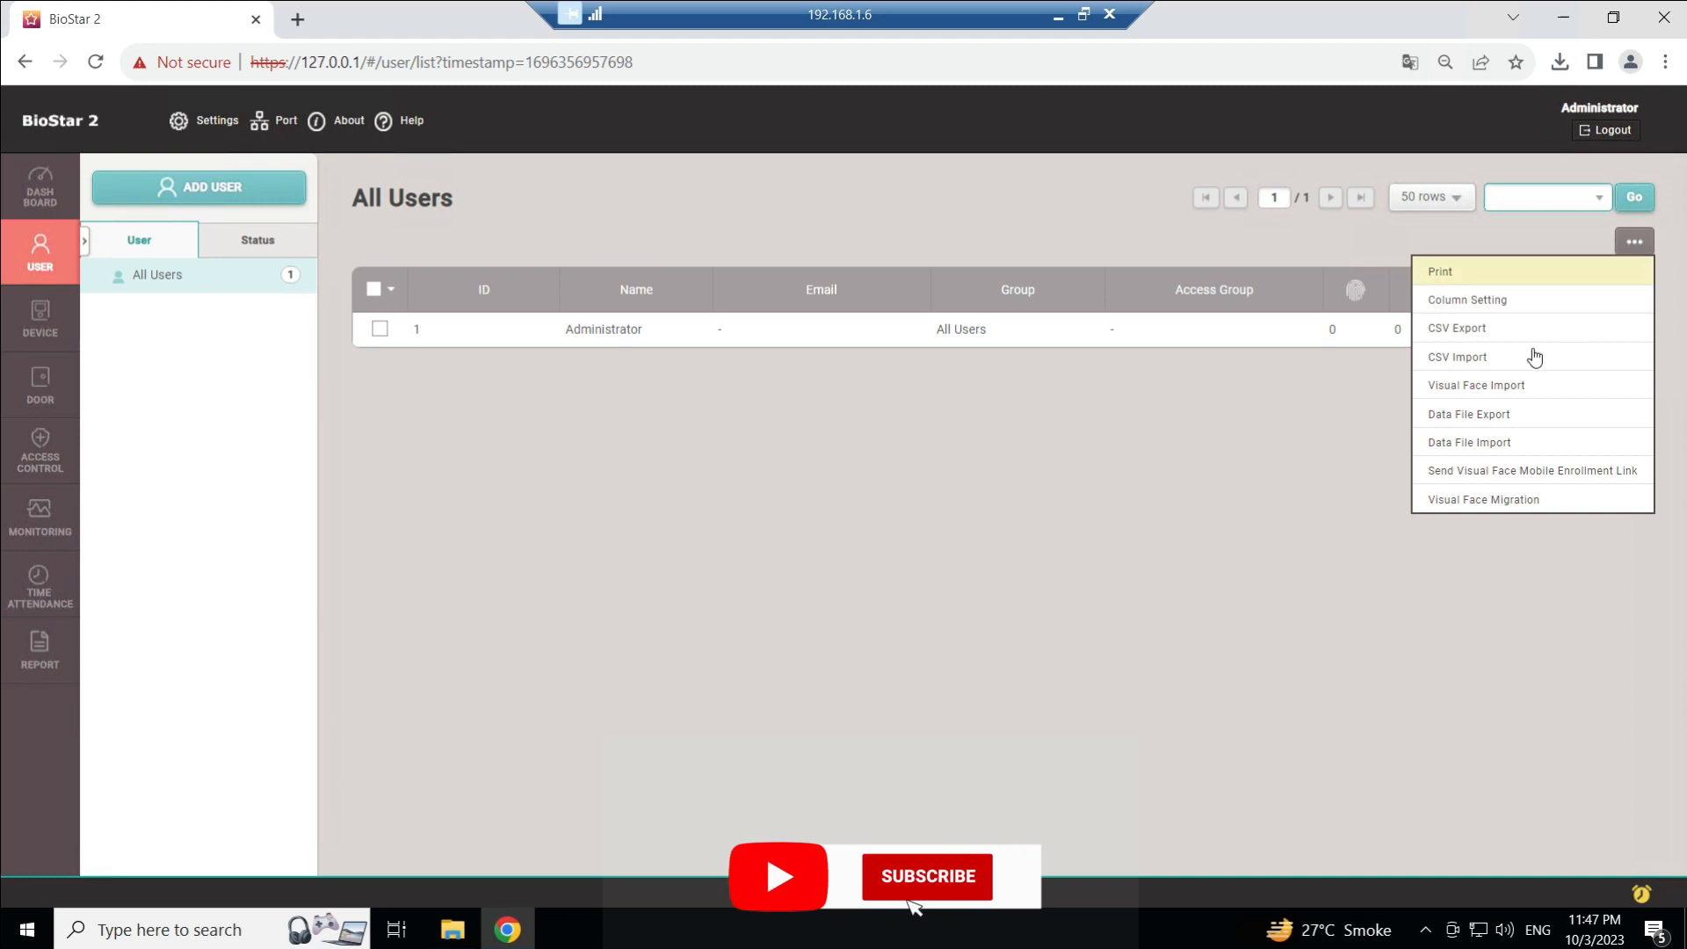
left_click(1450, 356)
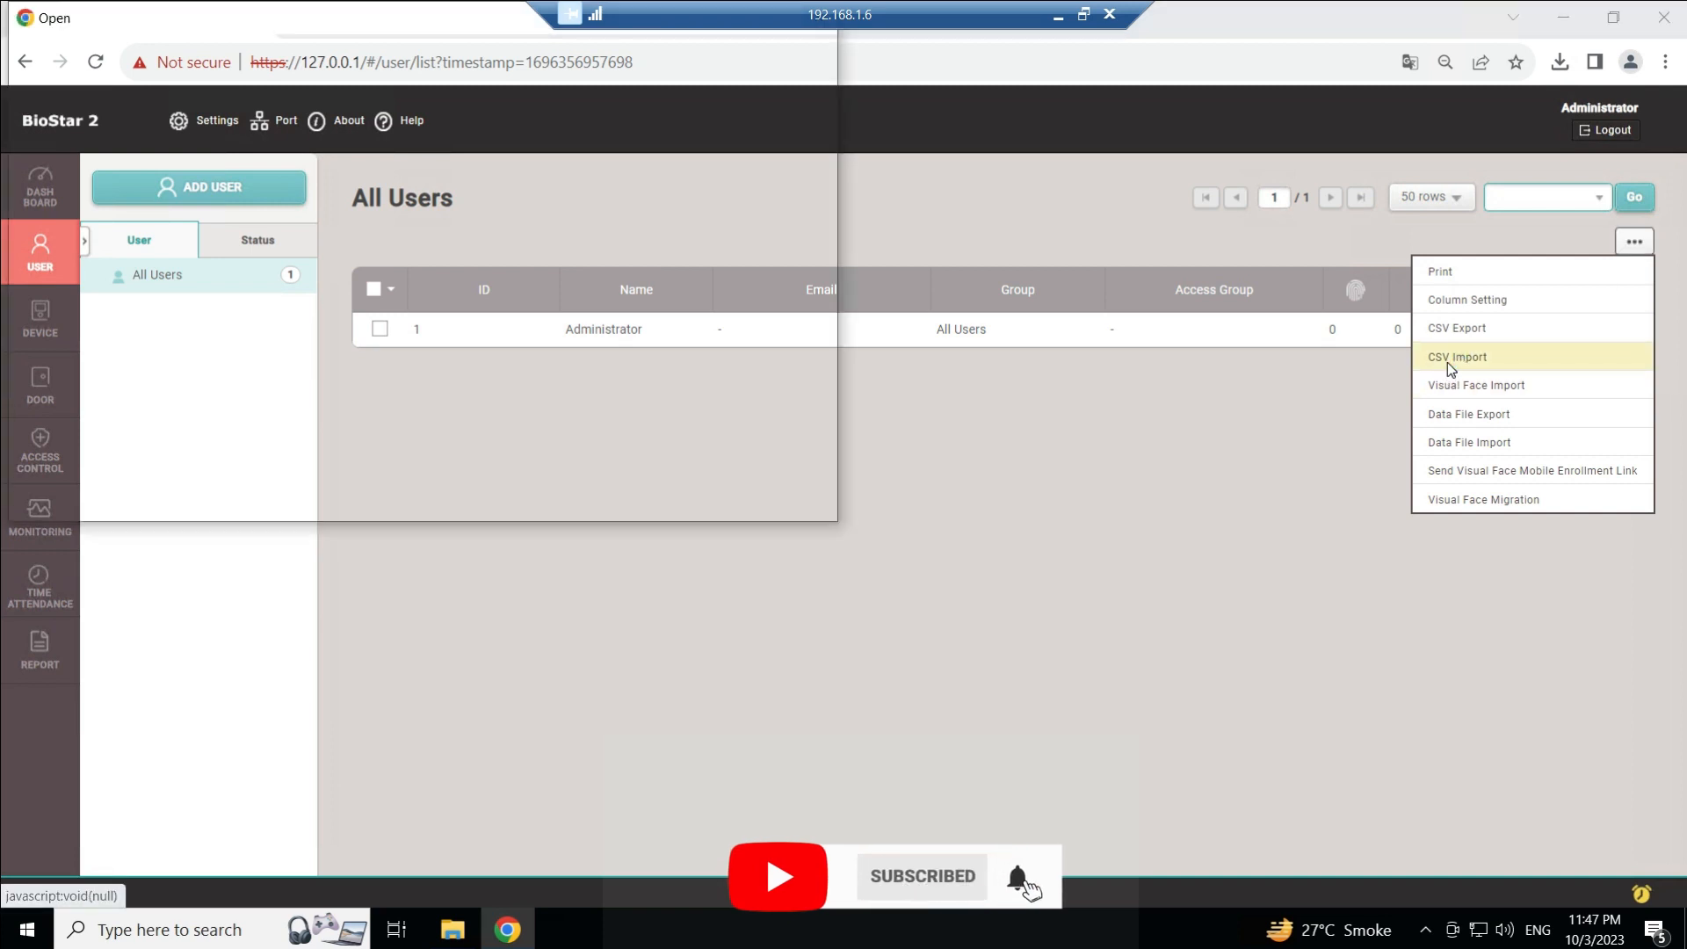
double_click(297, 190)
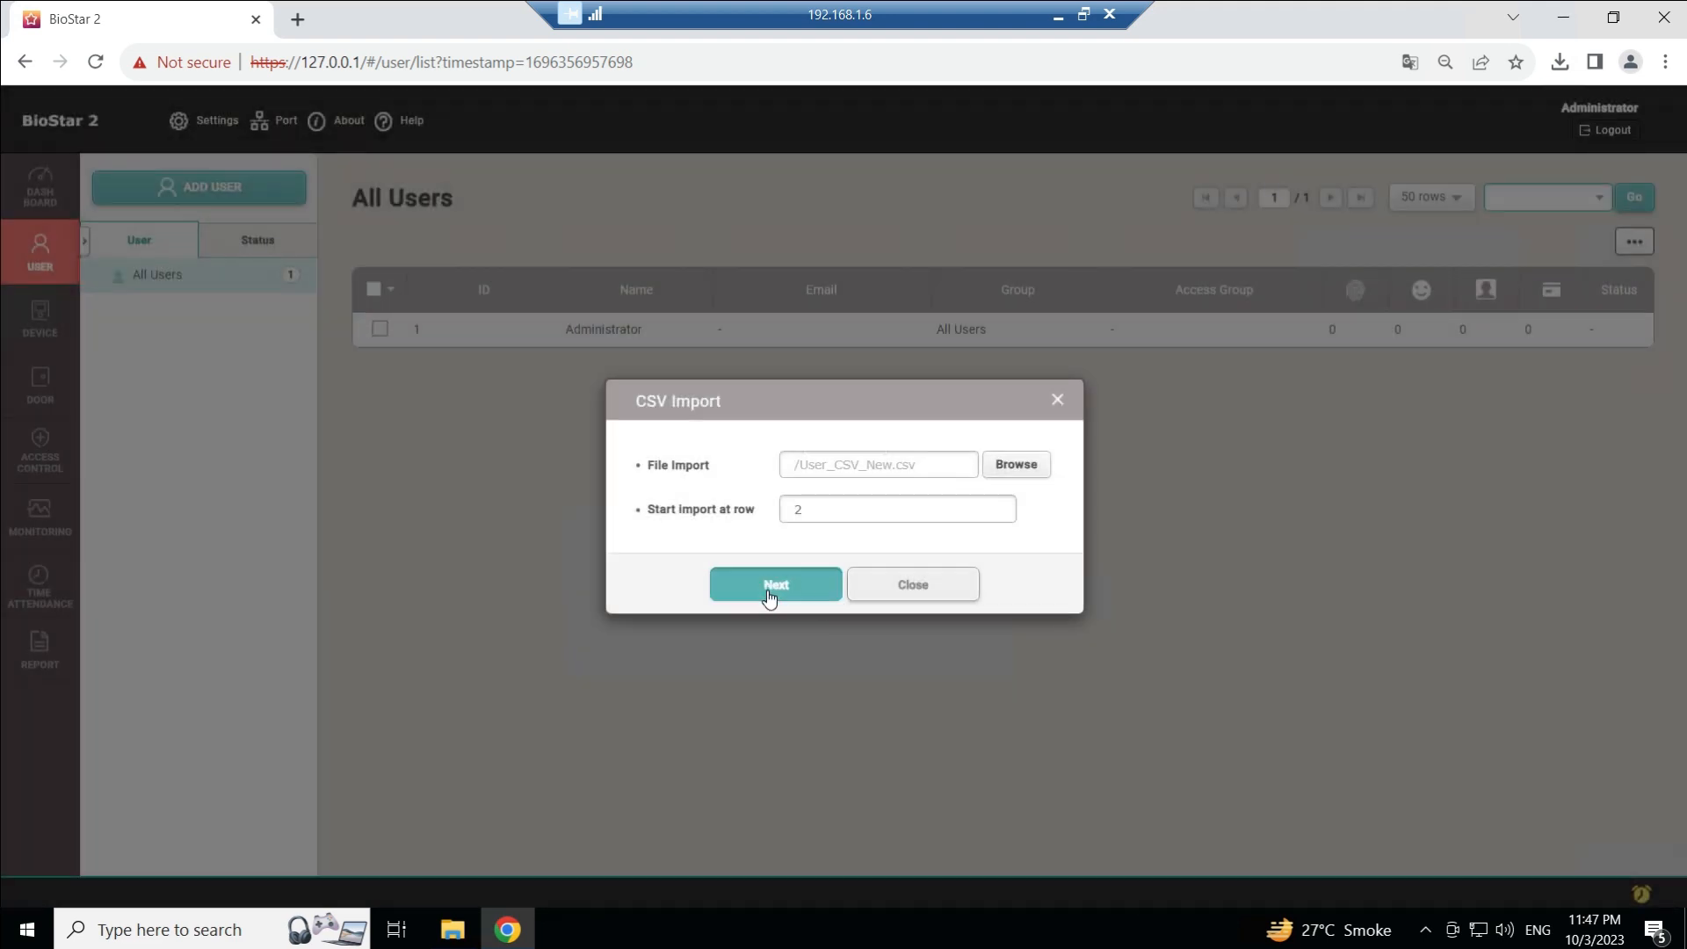
left_click(767, 588)
scroll(879, 633, "down", 4)
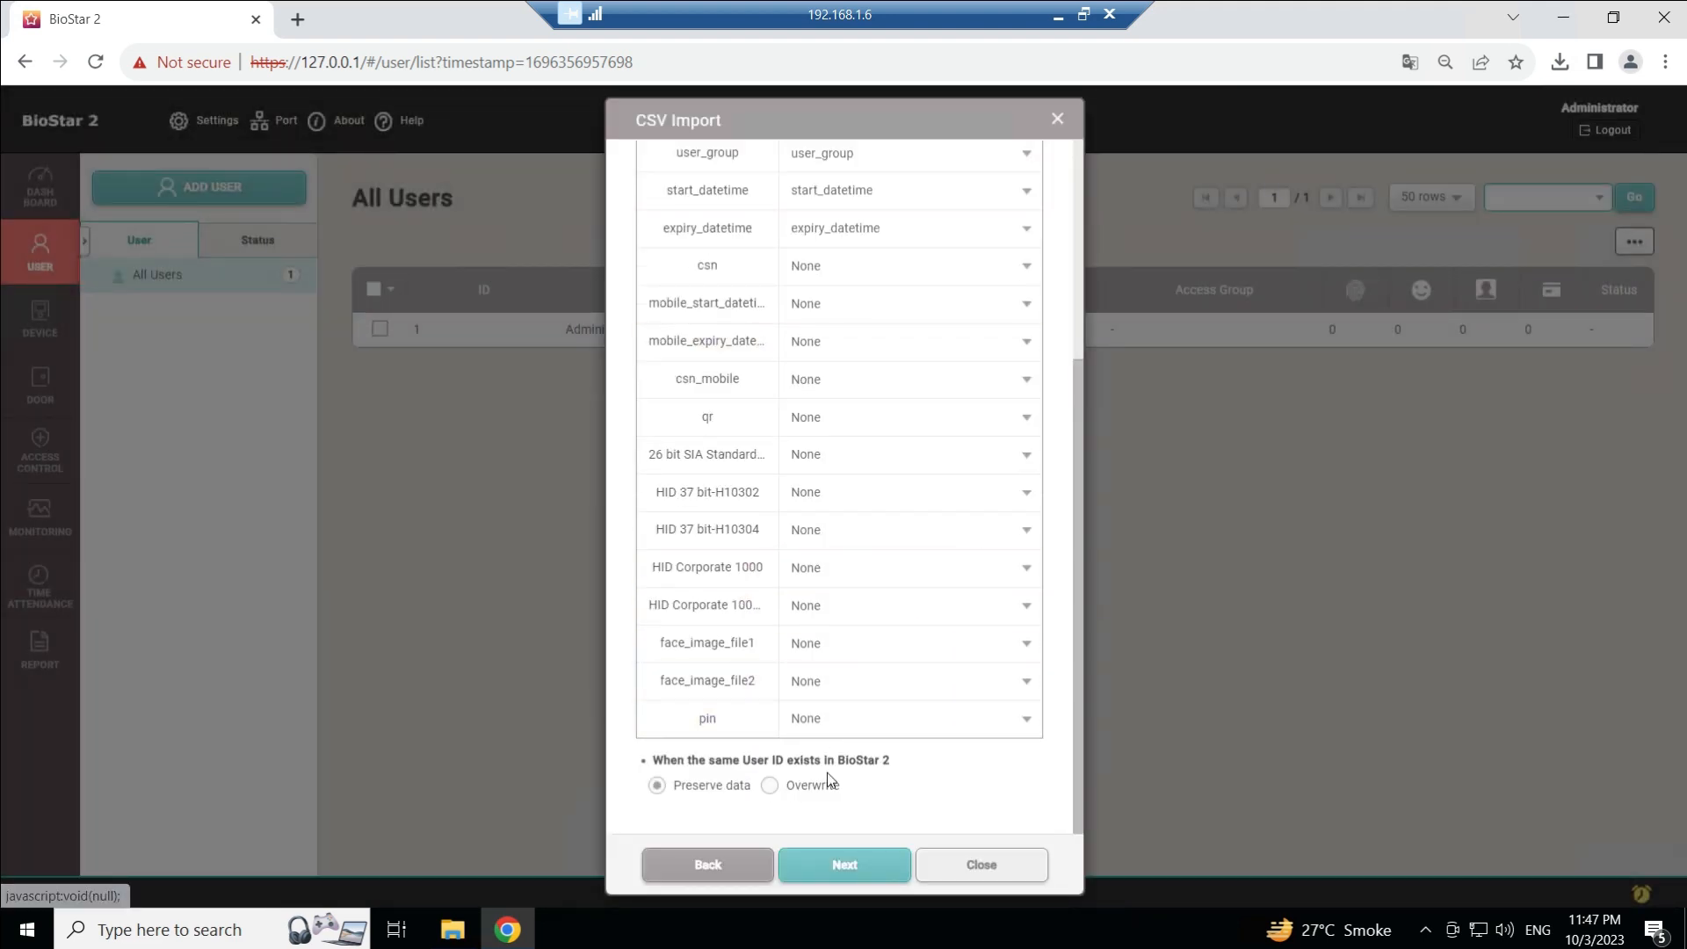
left_click(845, 870)
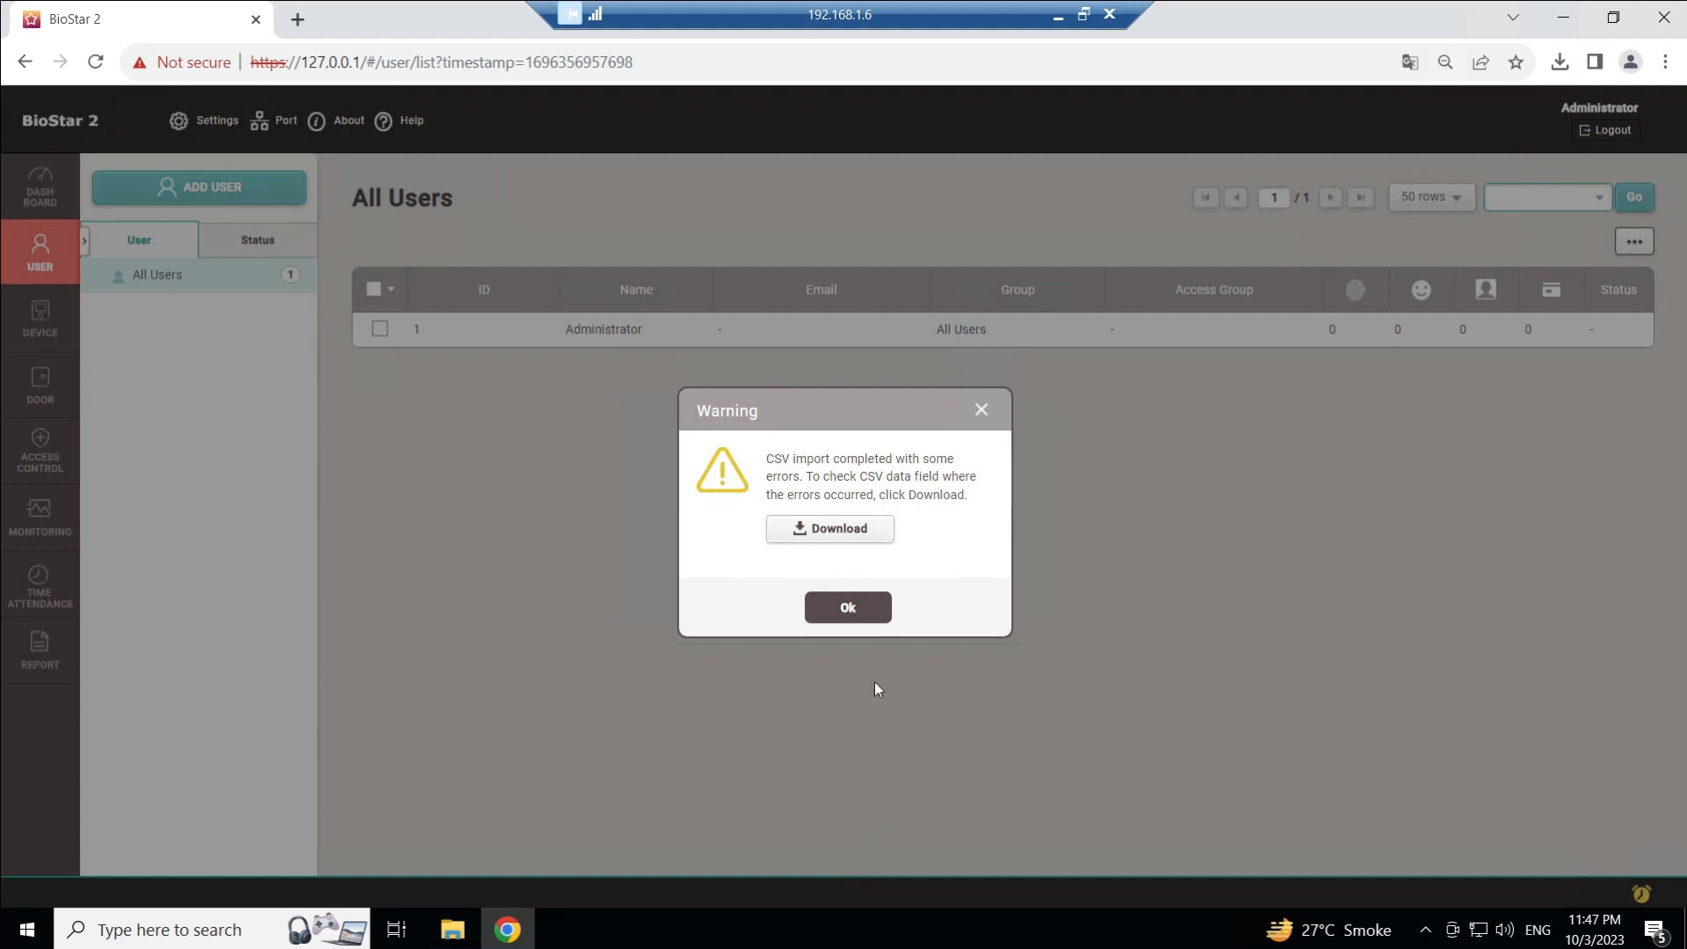
- Download the CSV import error report, dismiss the warning, and locate the report in the Downloads folder
left_click(840, 530)
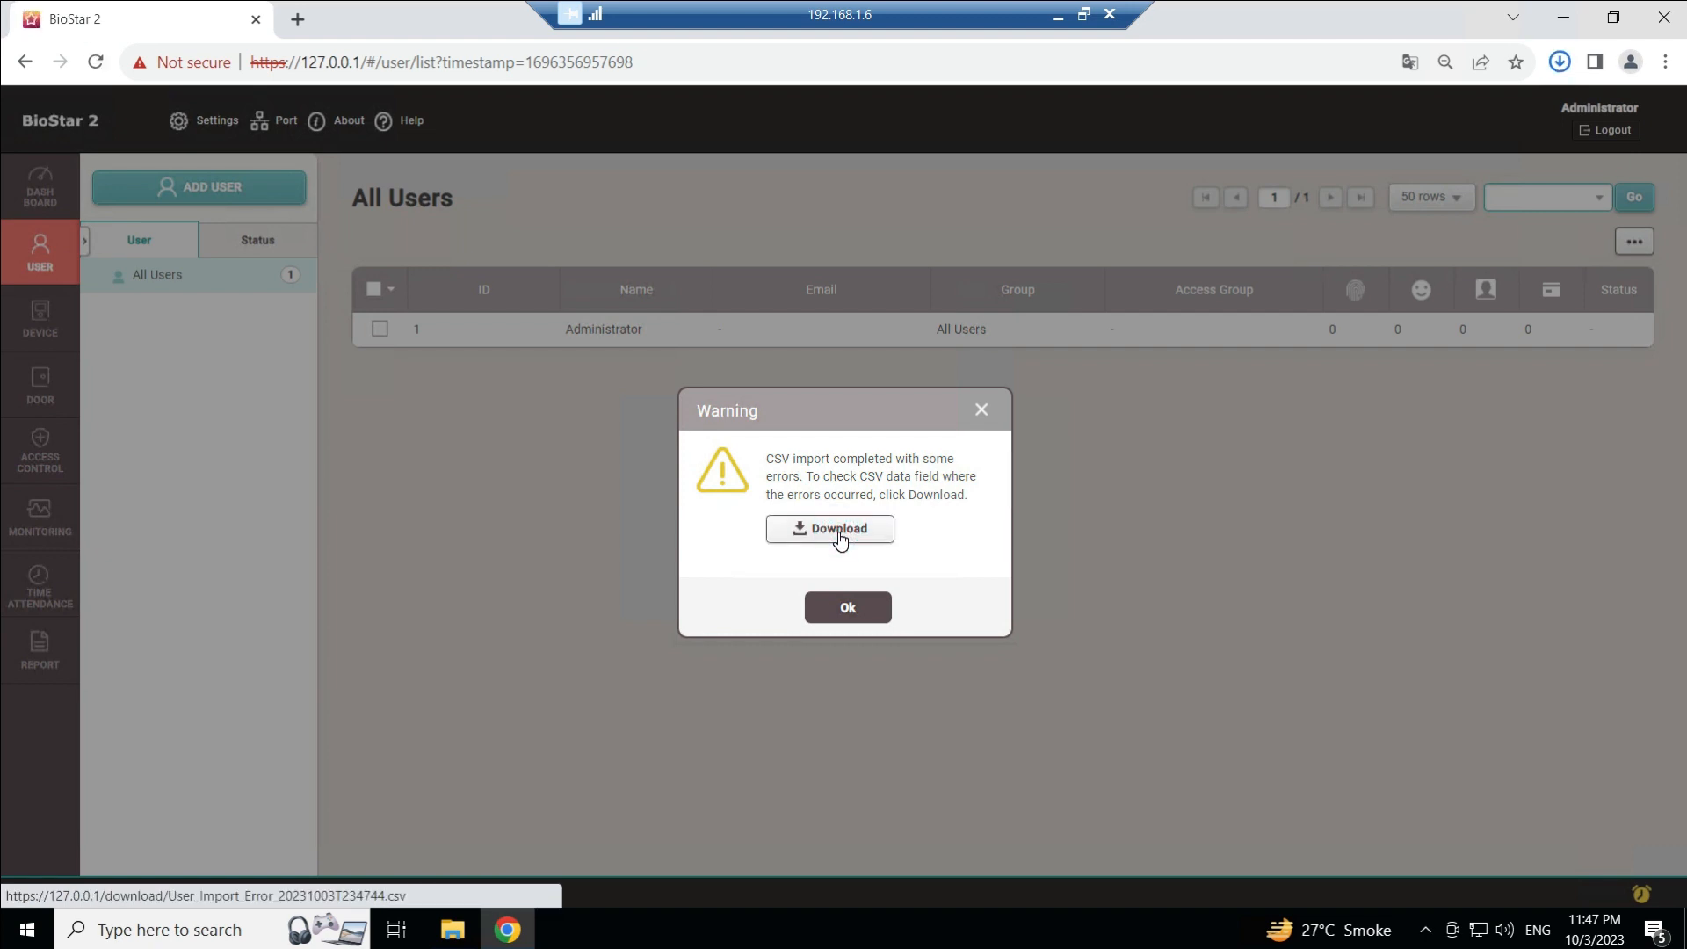
left_click(851, 613)
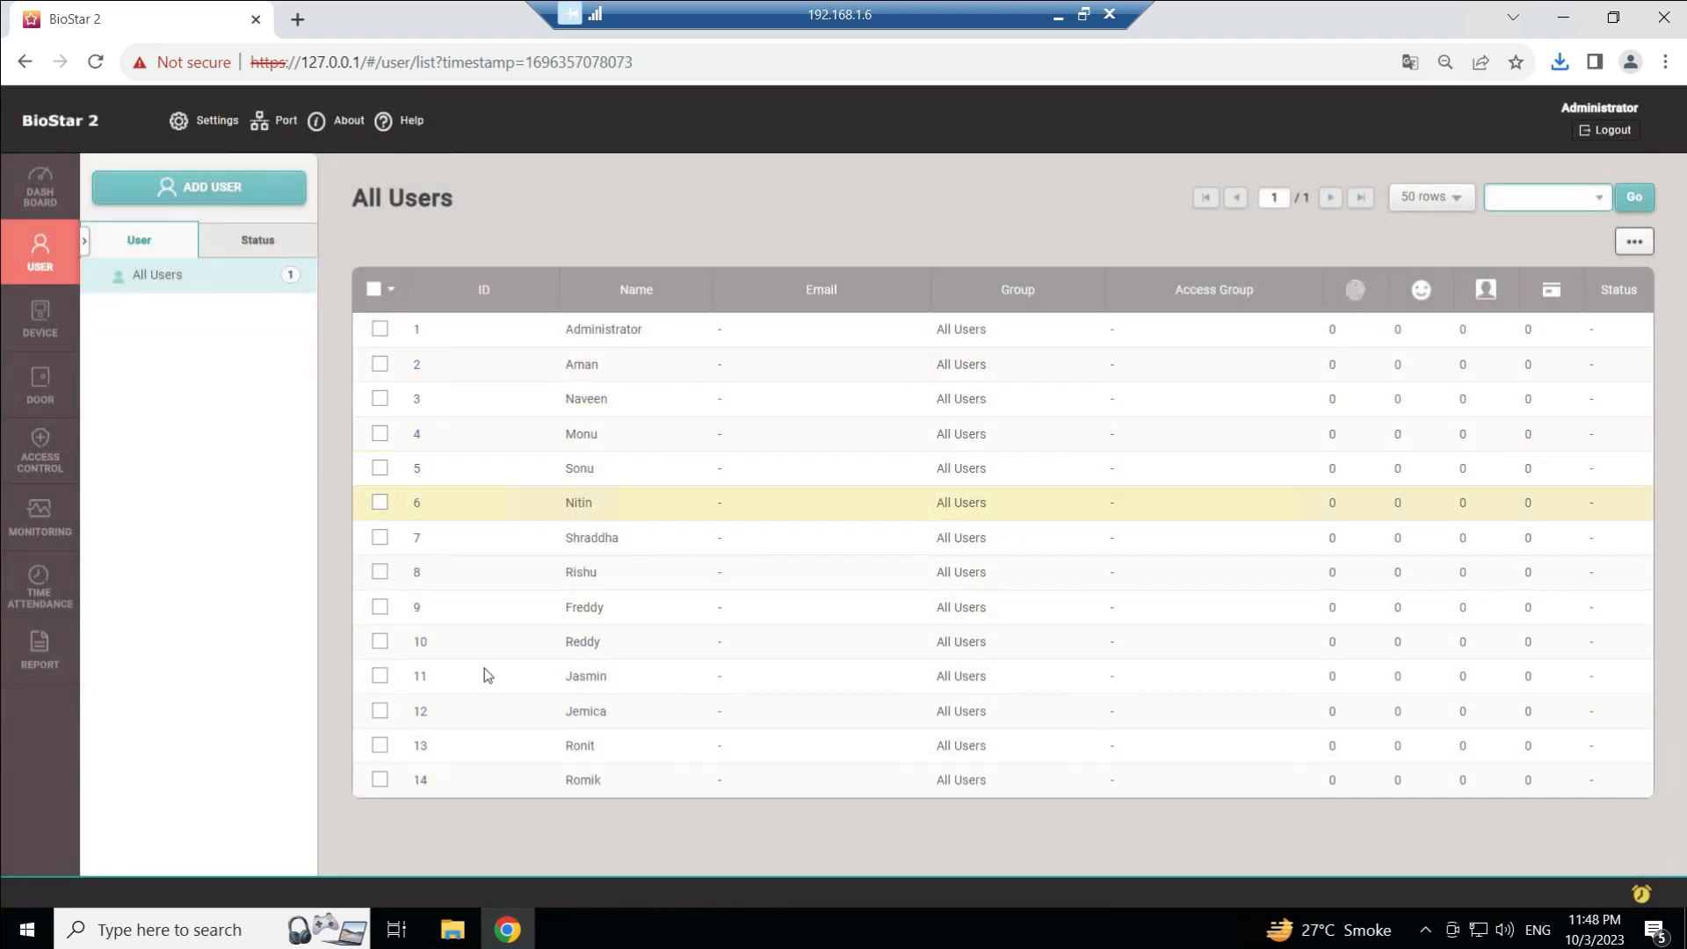
left_click(1557, 63)
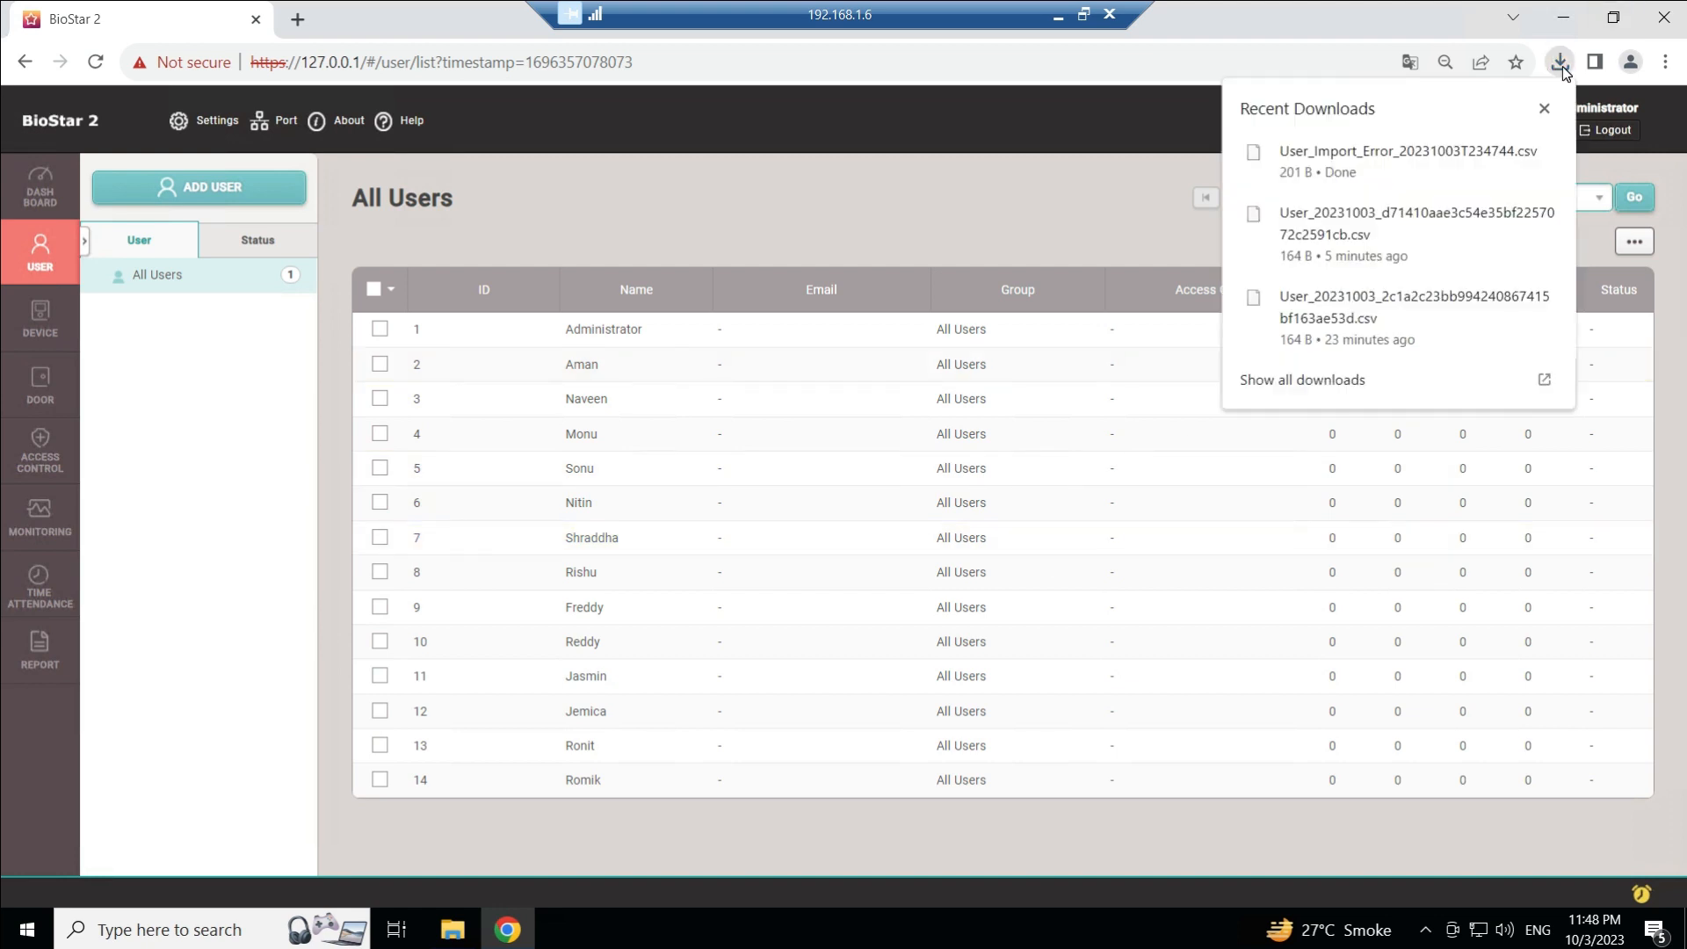
left_click(1509, 153)
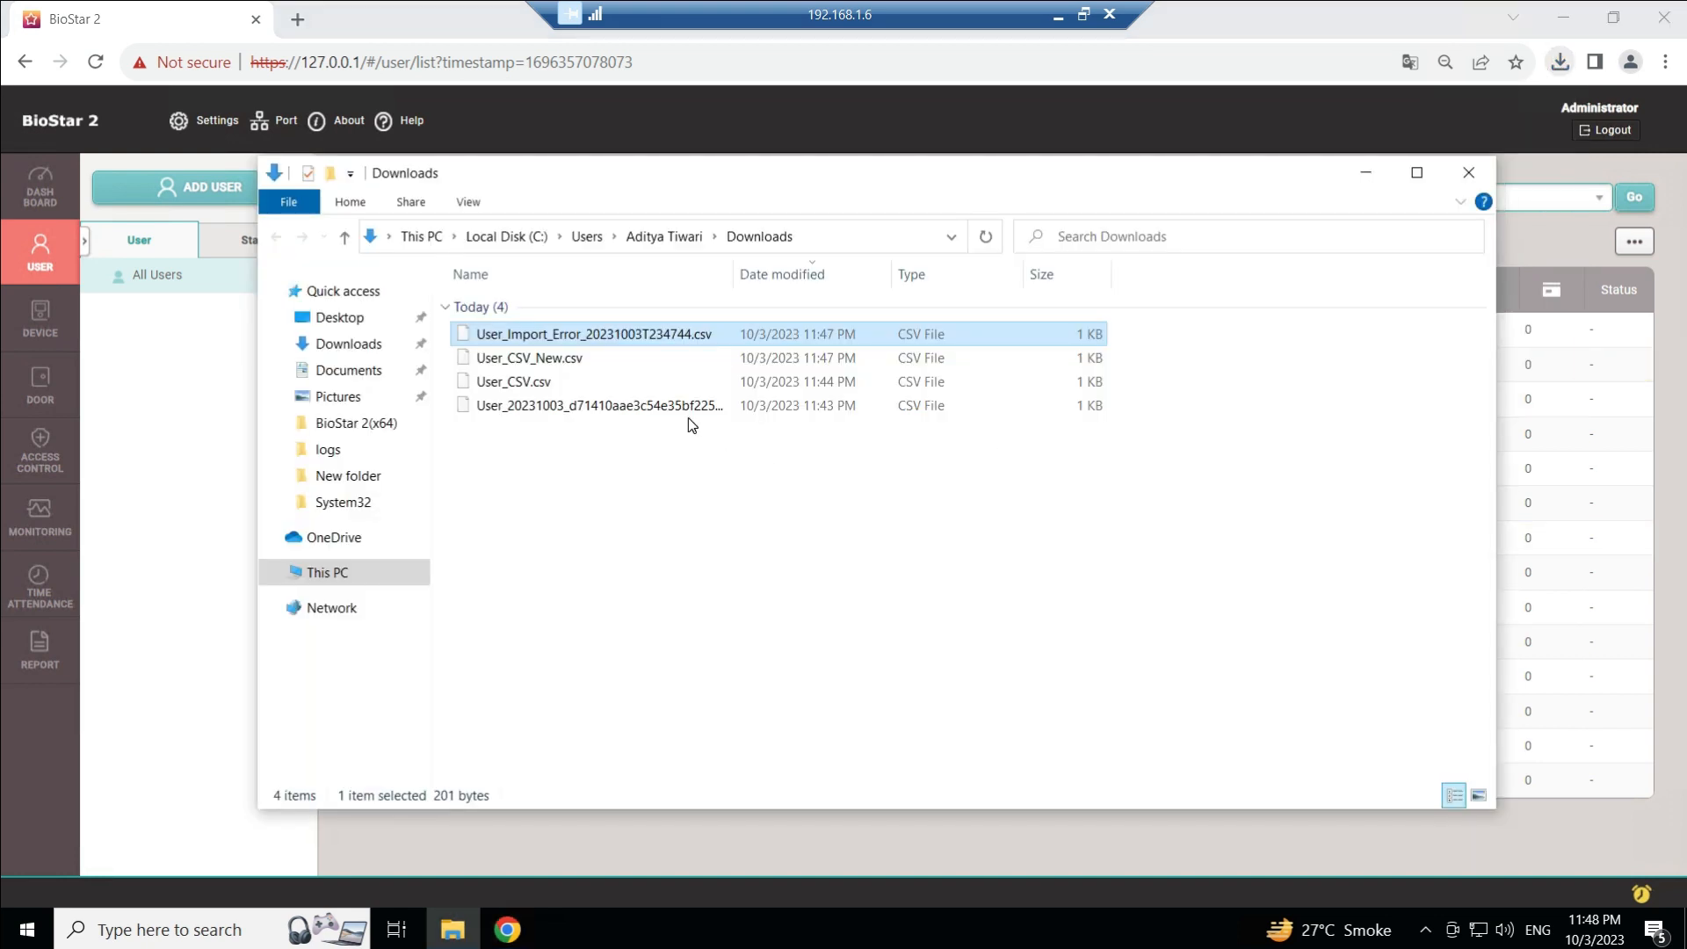
- Copy User_Import_Error_20231003T234744.csv from the remote computer to the local desktop and open it in Excel
left_click(1058, 15)
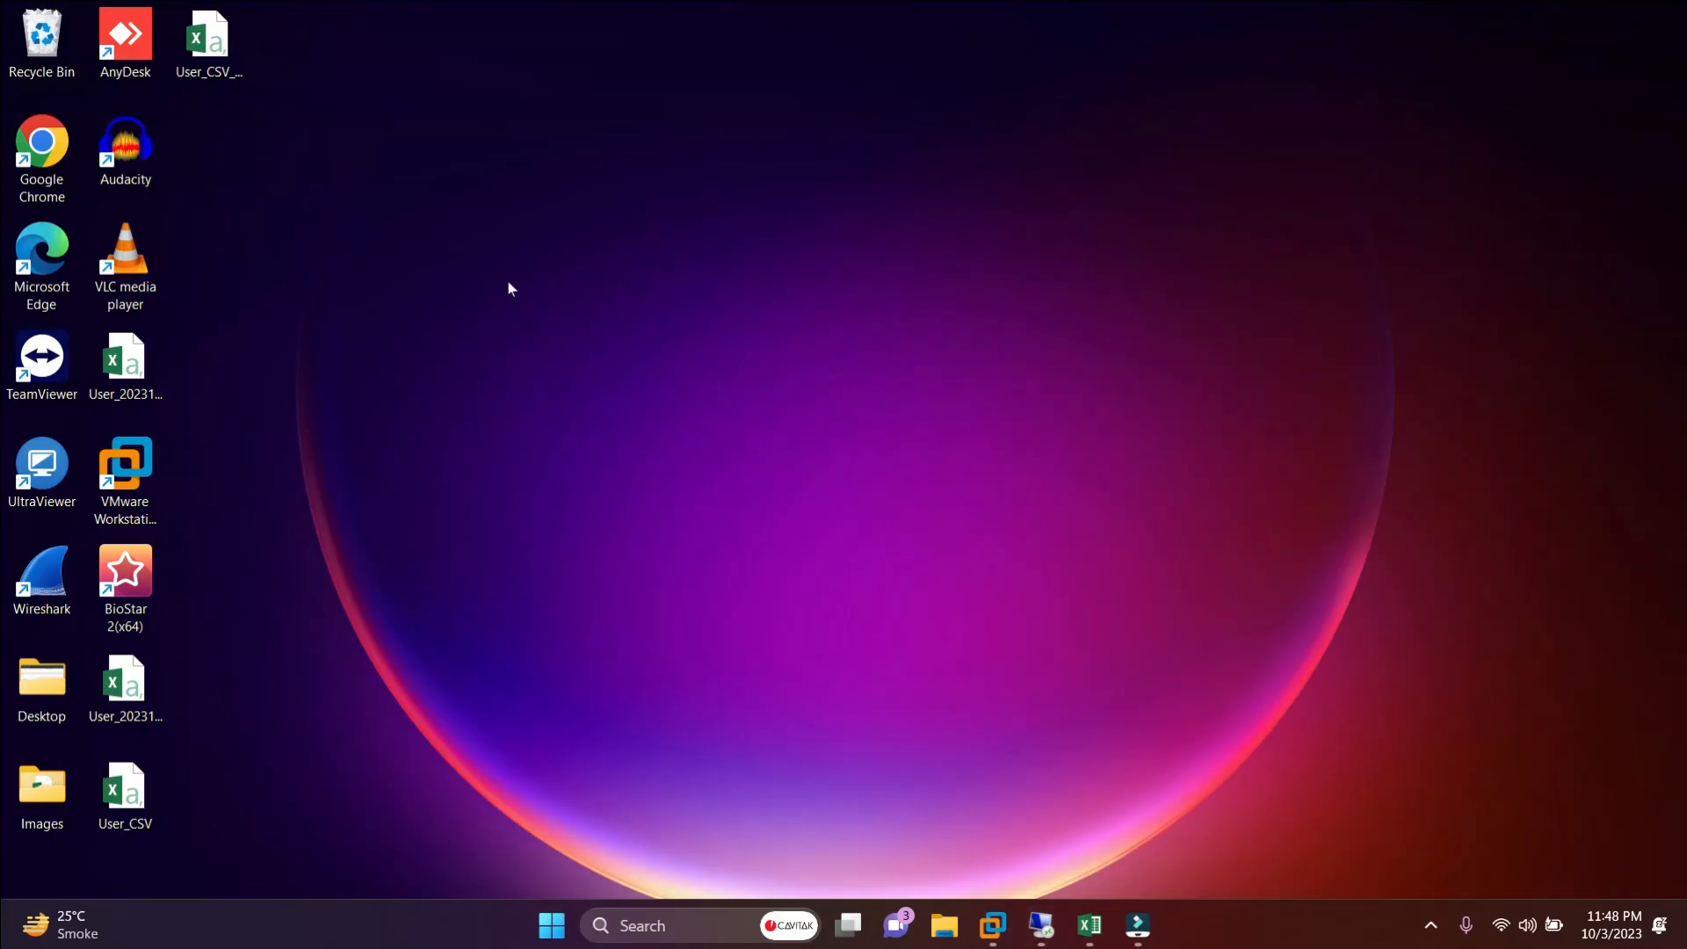
right_click(614, 269)
left_click(659, 293)
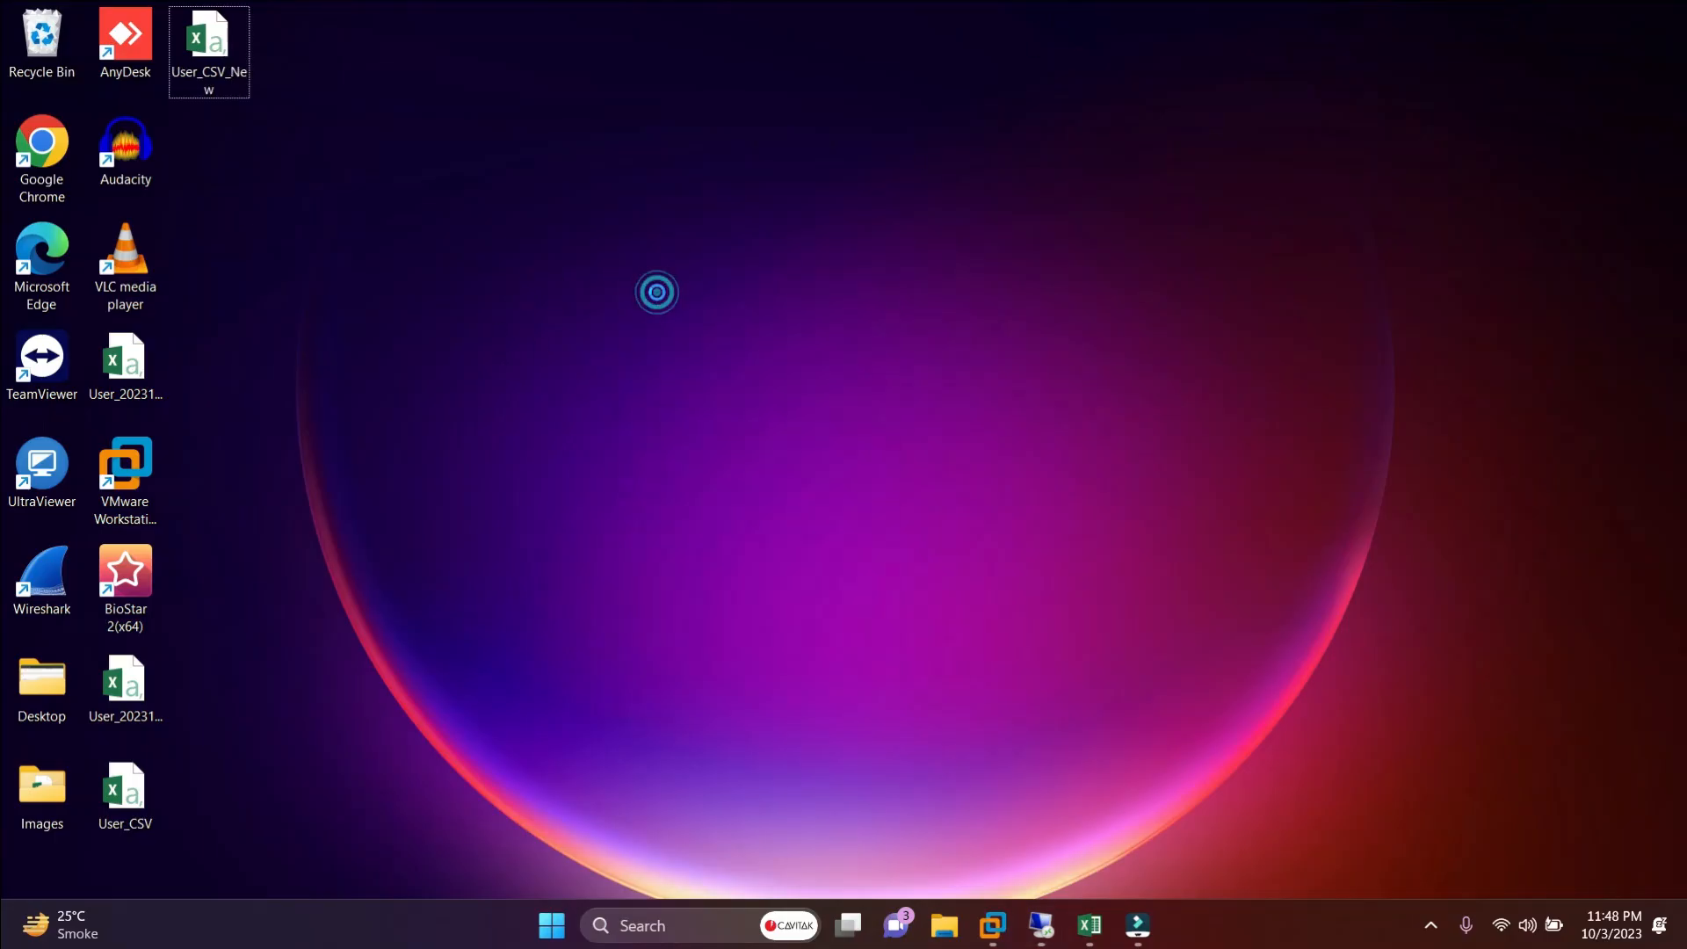
double_click(221, 160)
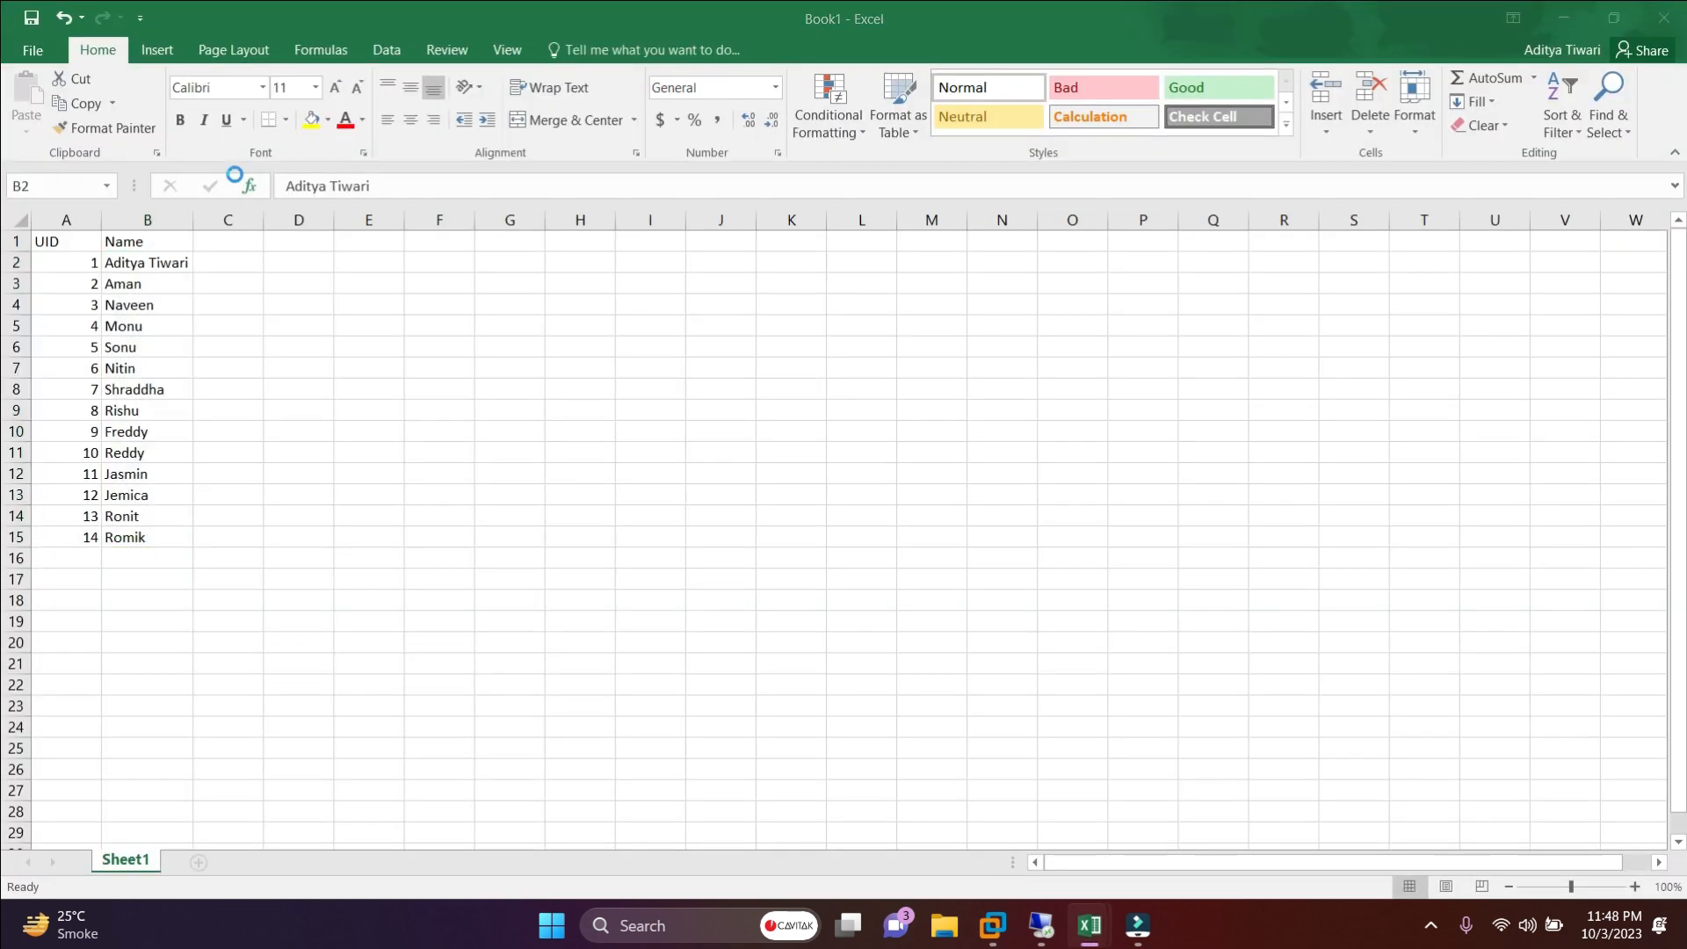
- Fit the error report's columns, examine the failed row's user_id, name and Error_Description, and close the workbook
left_click(19, 220)
double_click(172, 219)
left_click(124, 335)
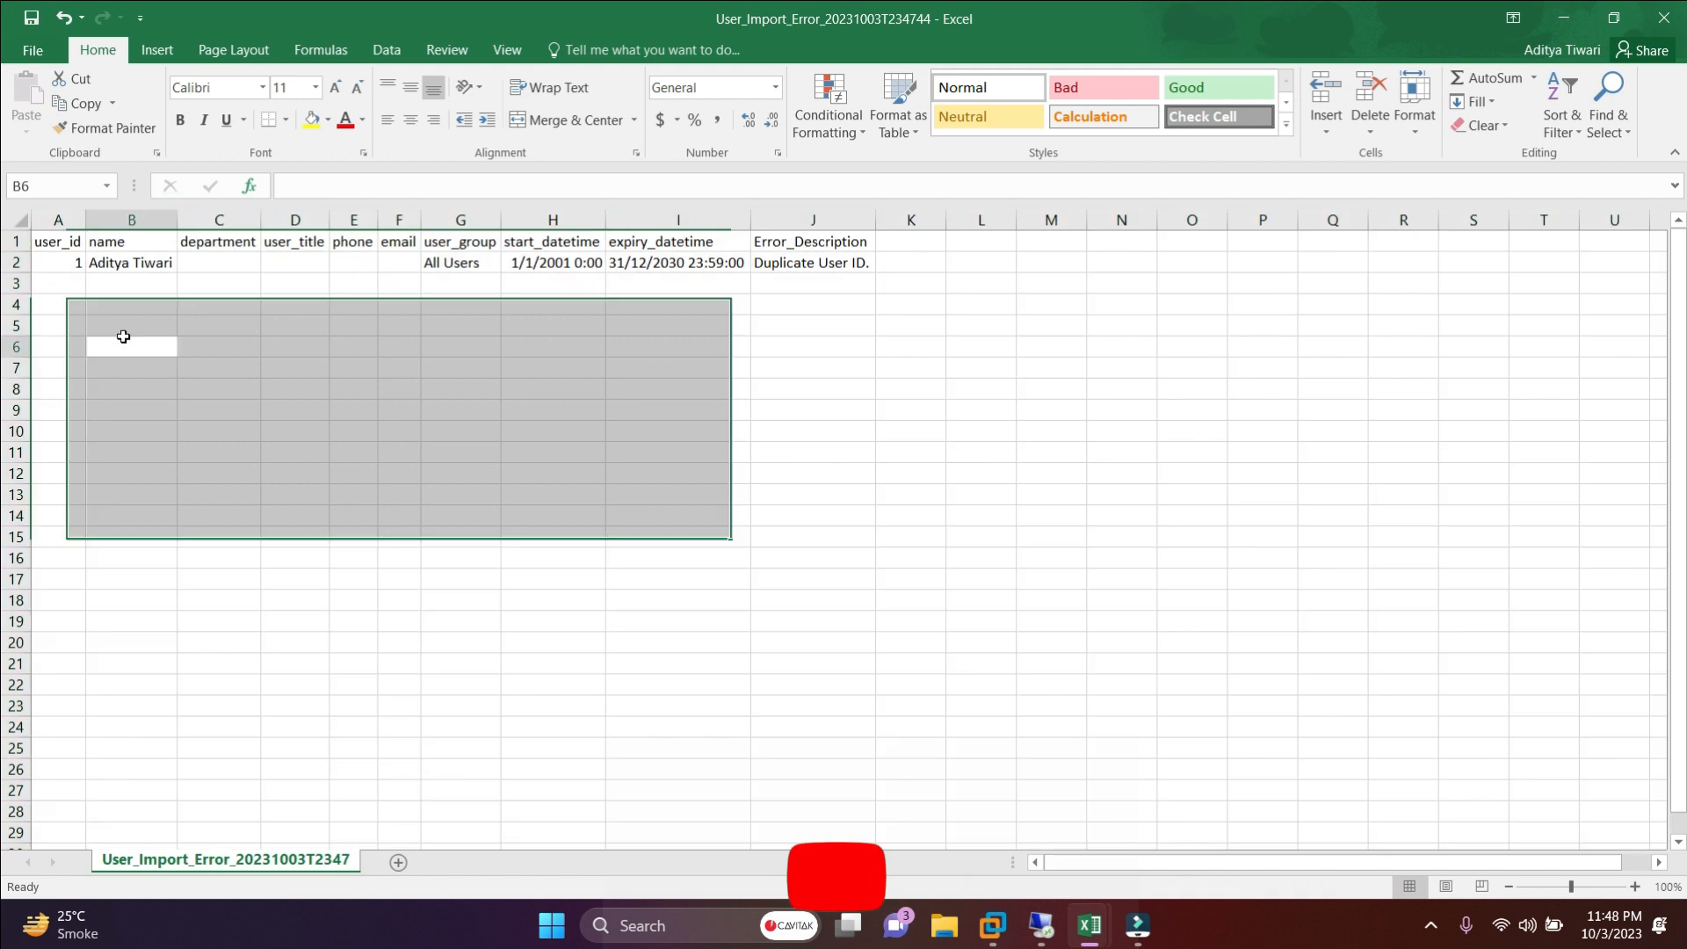
left_click_drag(68, 263, 802, 319)
left_click(65, 263)
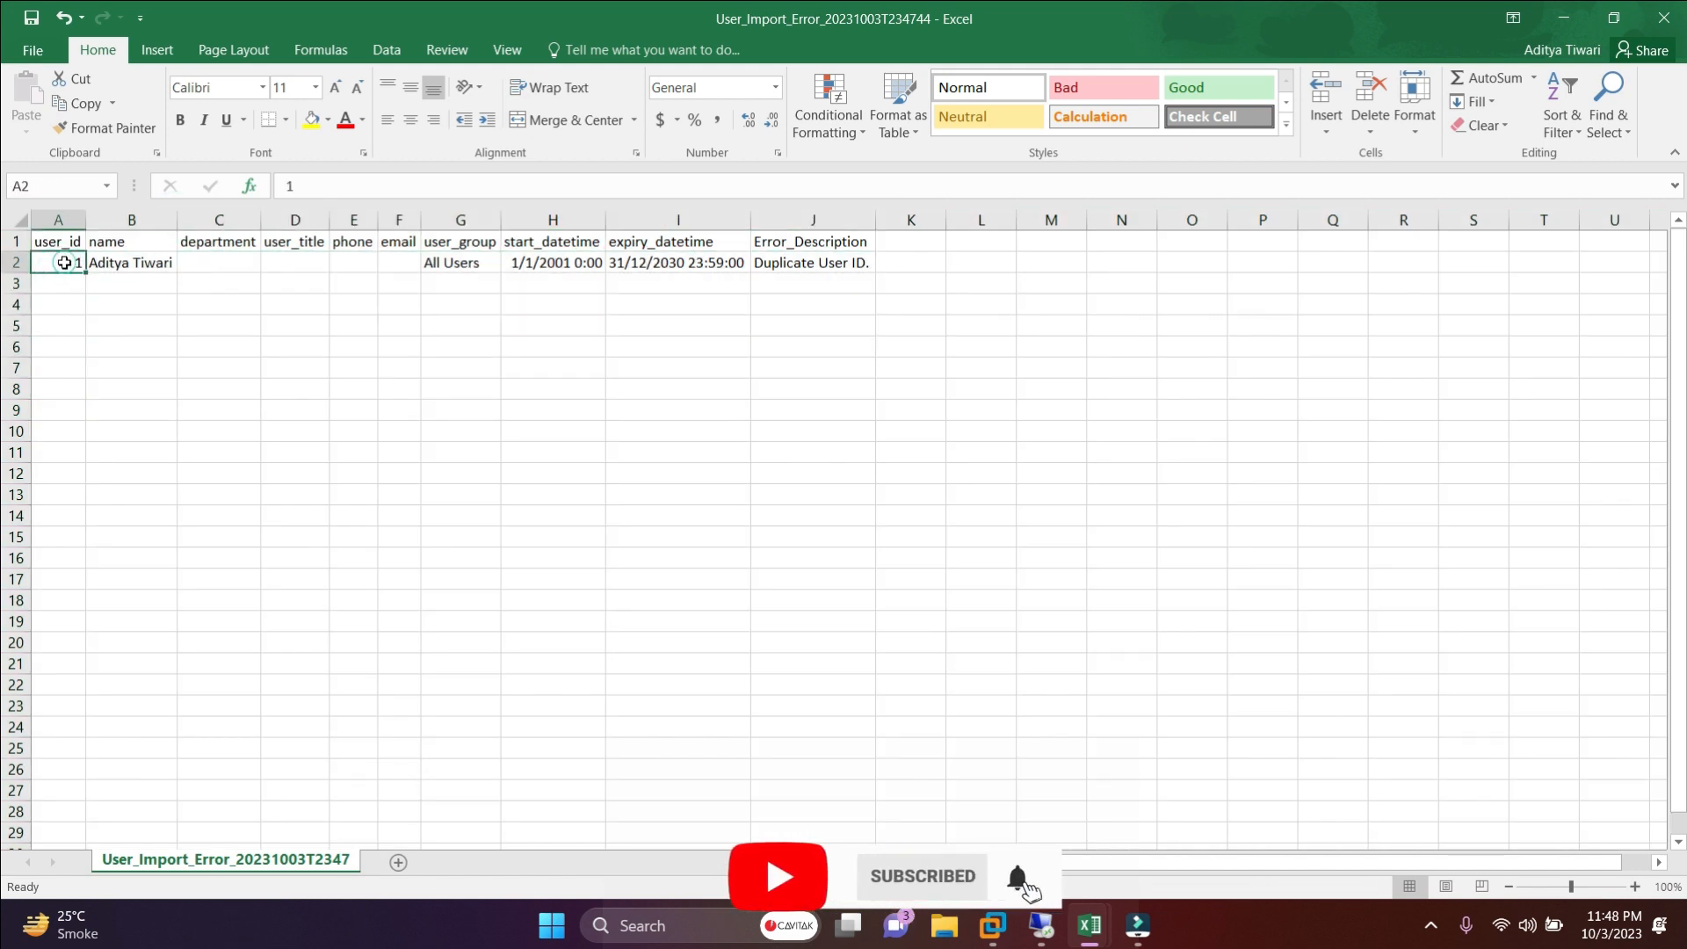
left_click(119, 263)
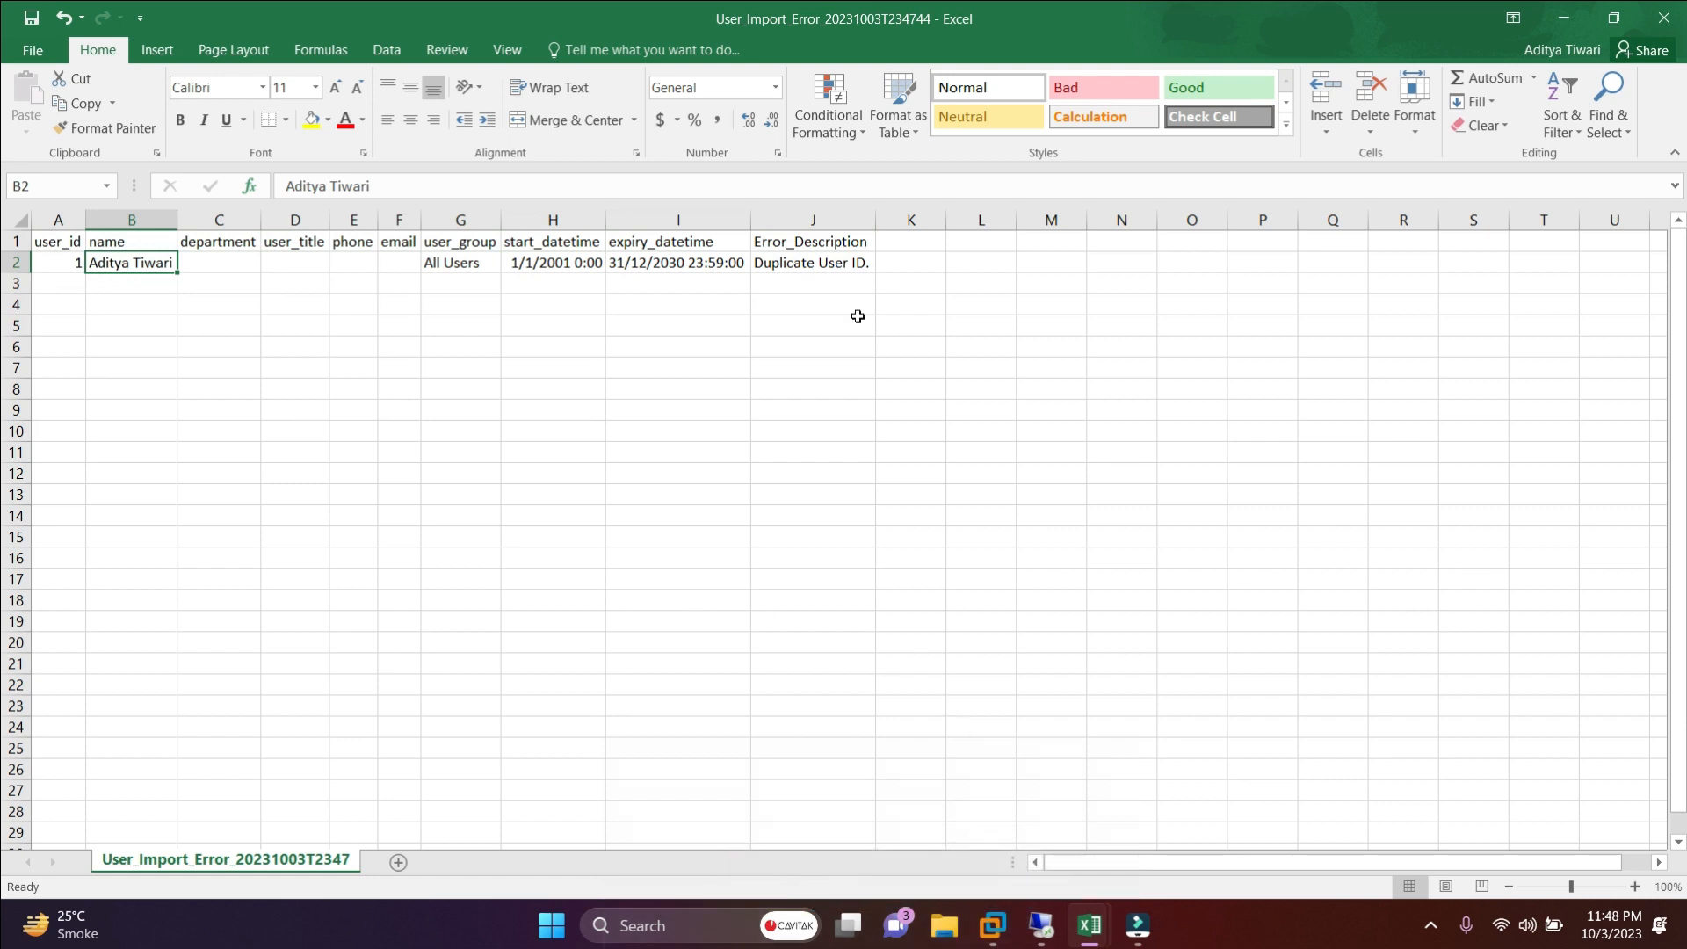
left_click(802, 268)
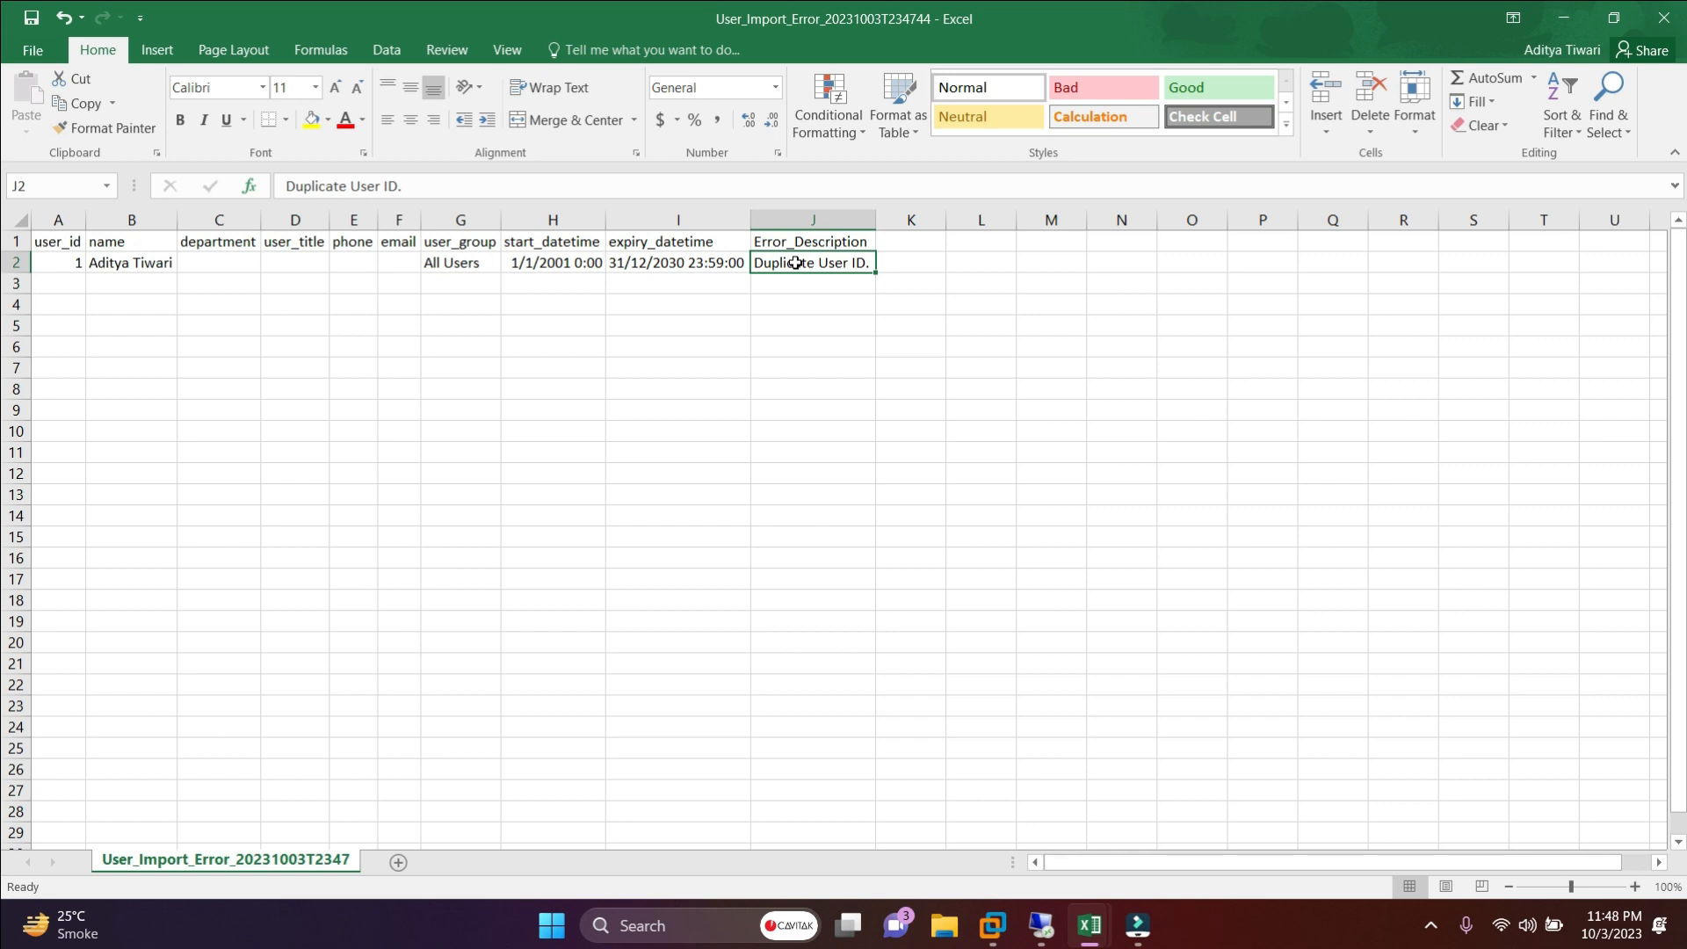
left_click(1663, 17)
left_click(844, 489)
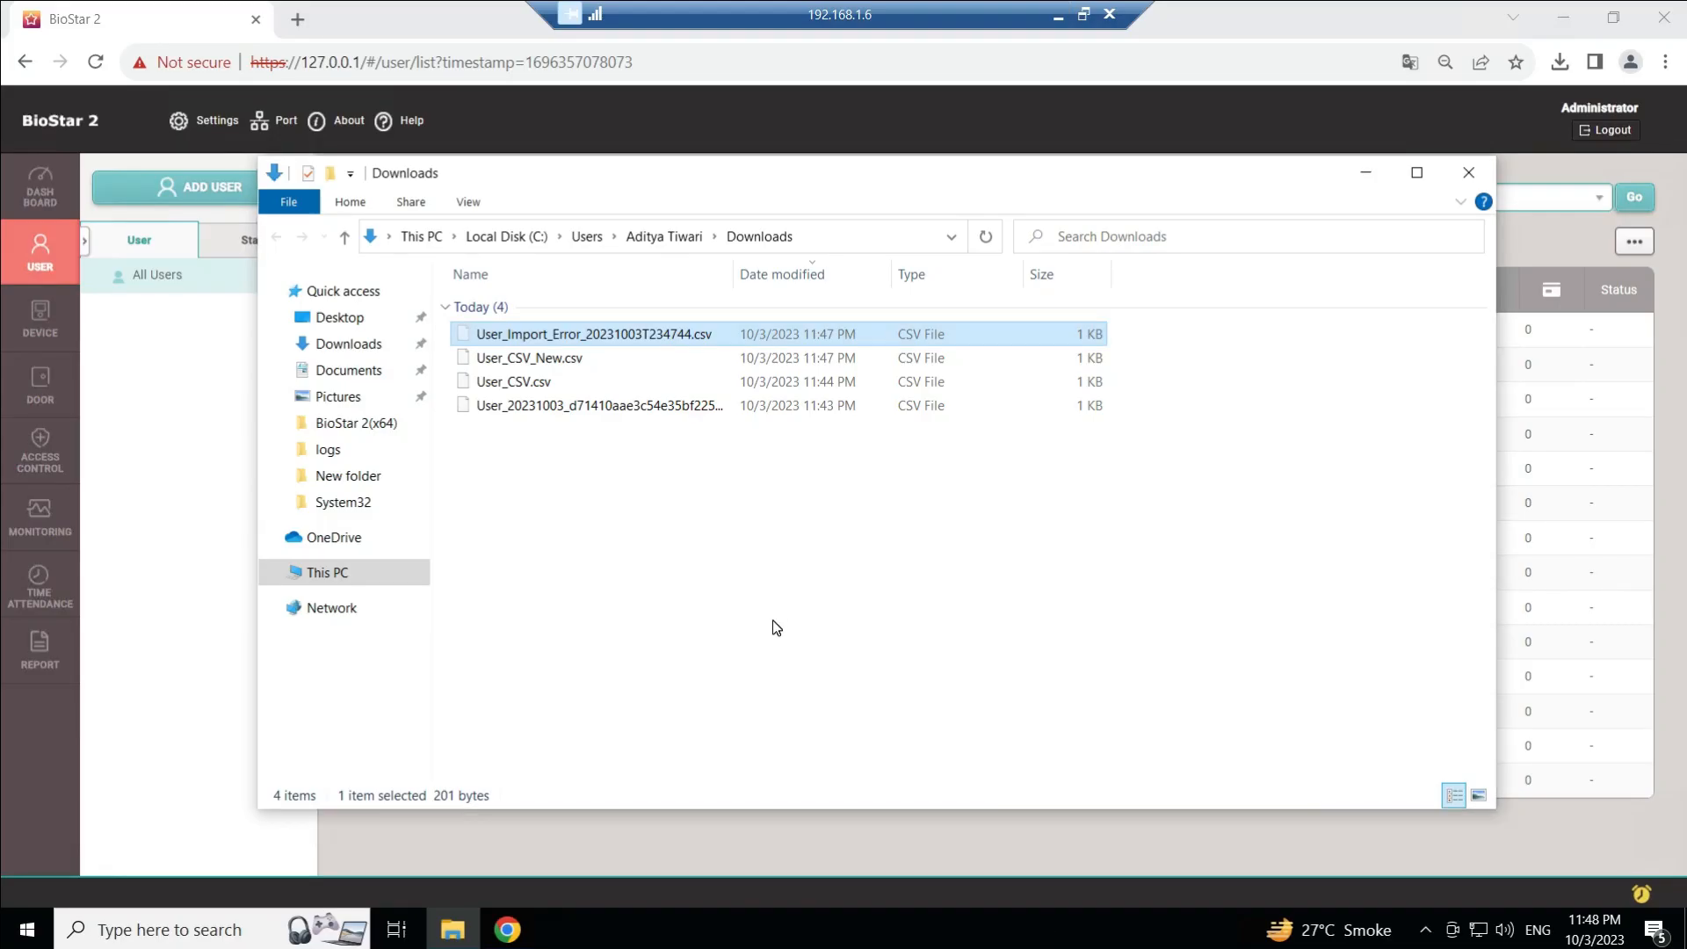
- Return to the All Users list in BioStar 2 and start another CSV import
left_click(122, 387)
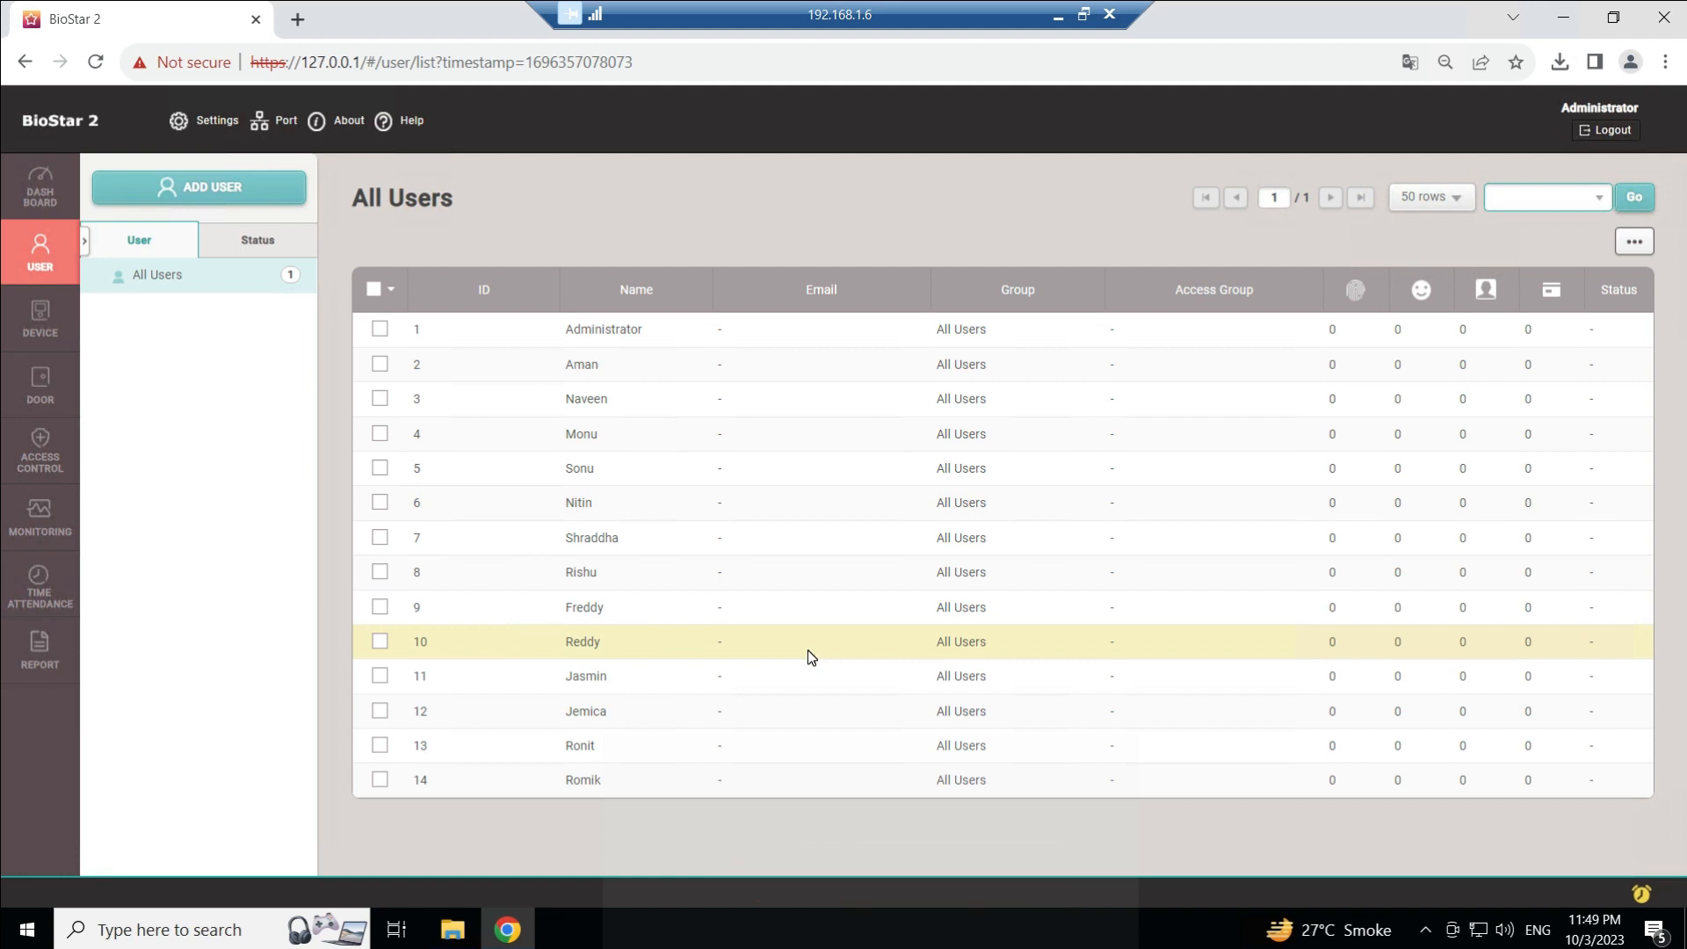
left_click(1636, 252)
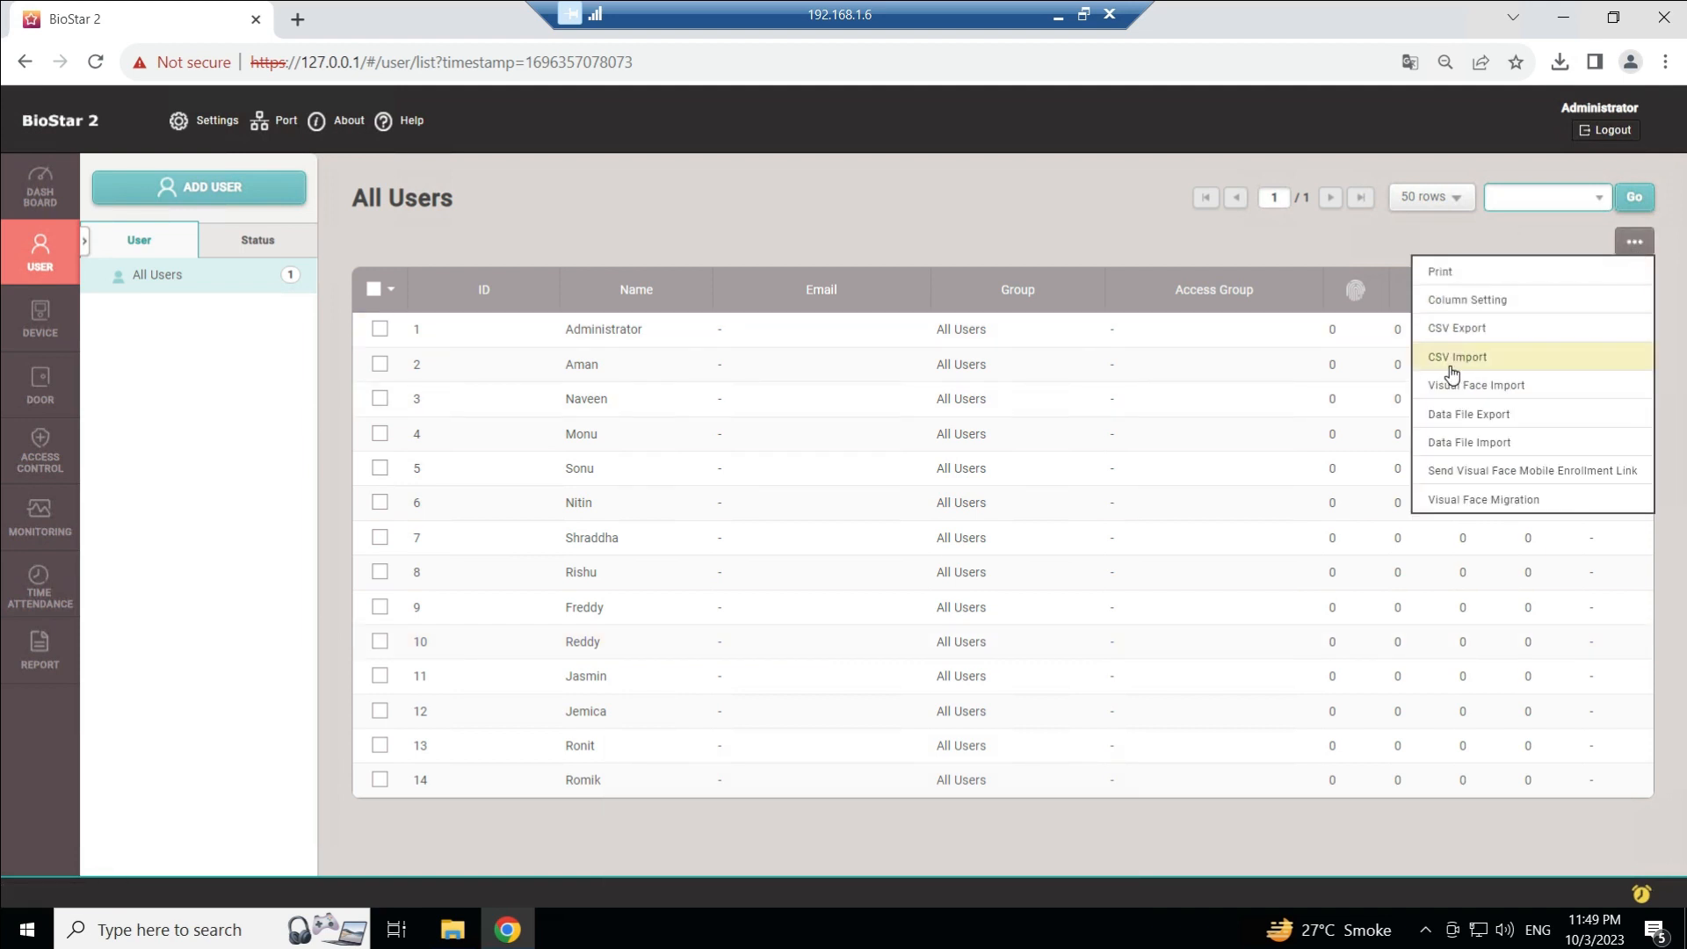